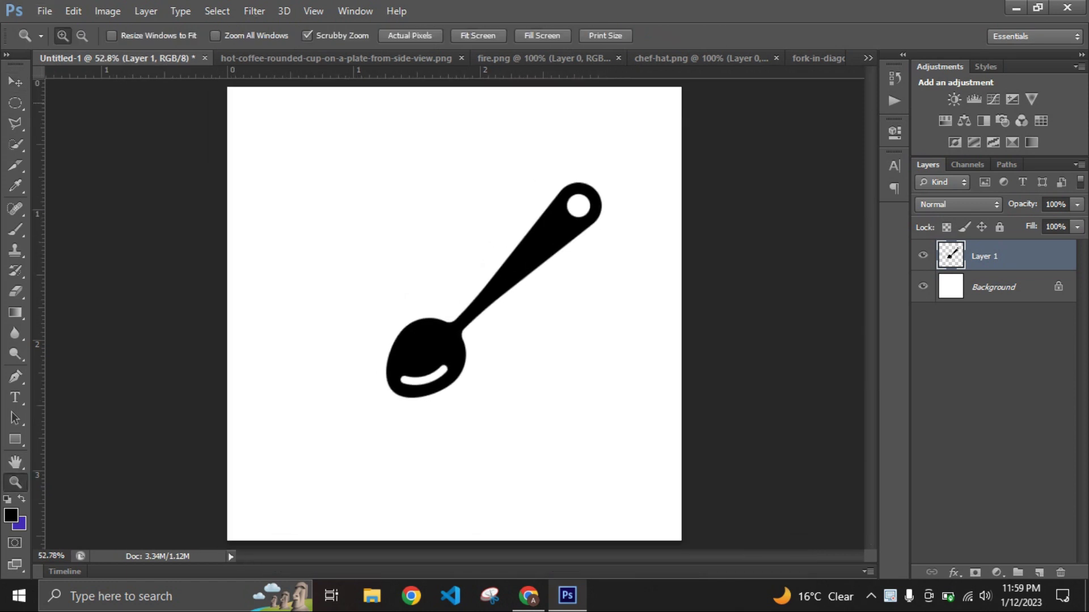
# - Rotate the spoon 135° so it stands upright
pyautogui.hotkey('ctrl', 't')
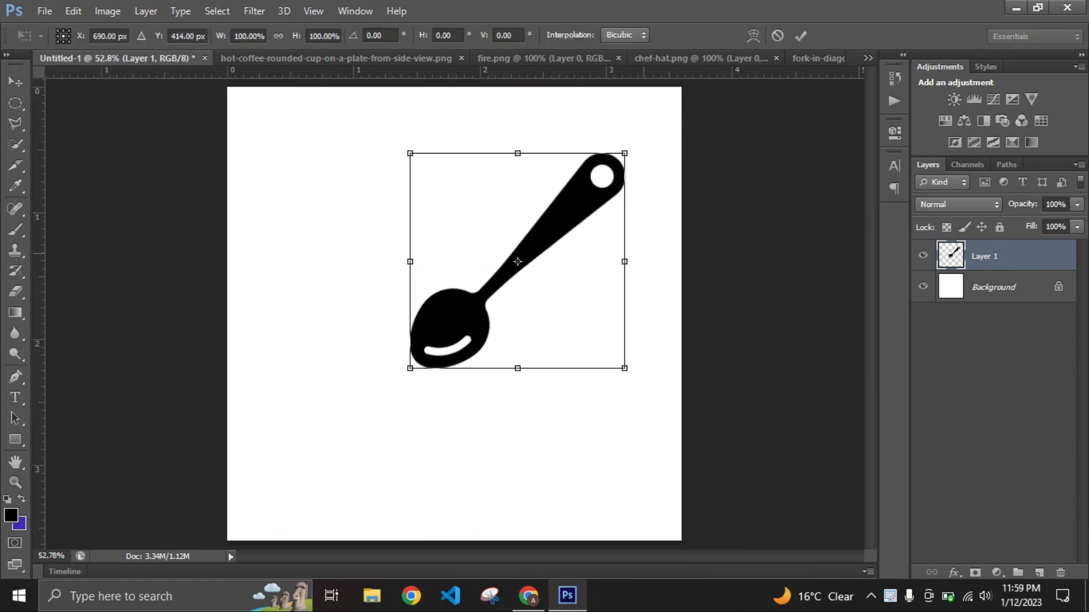
pyautogui.moveTo(657, 253); pyautogui.dragTo(425, 360)
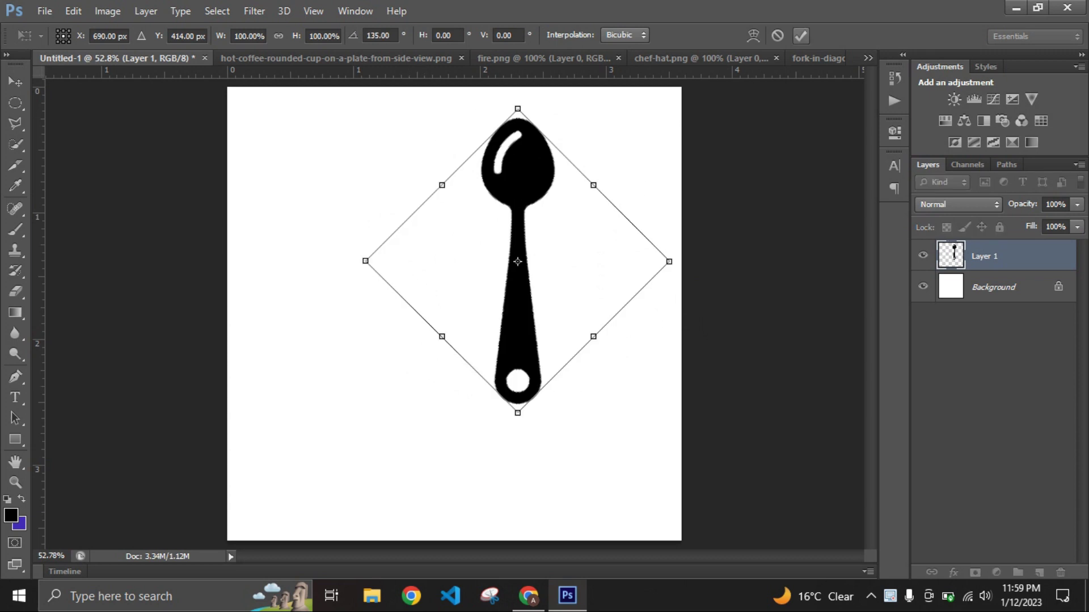
pyautogui.press('Return')
# - Scale the spoon to about 41% and move it left and slightly up
pyautogui.hotkey('ctrl', 't')
pyautogui.moveTo(554, 118); pyautogui.dragTo(510, 289)
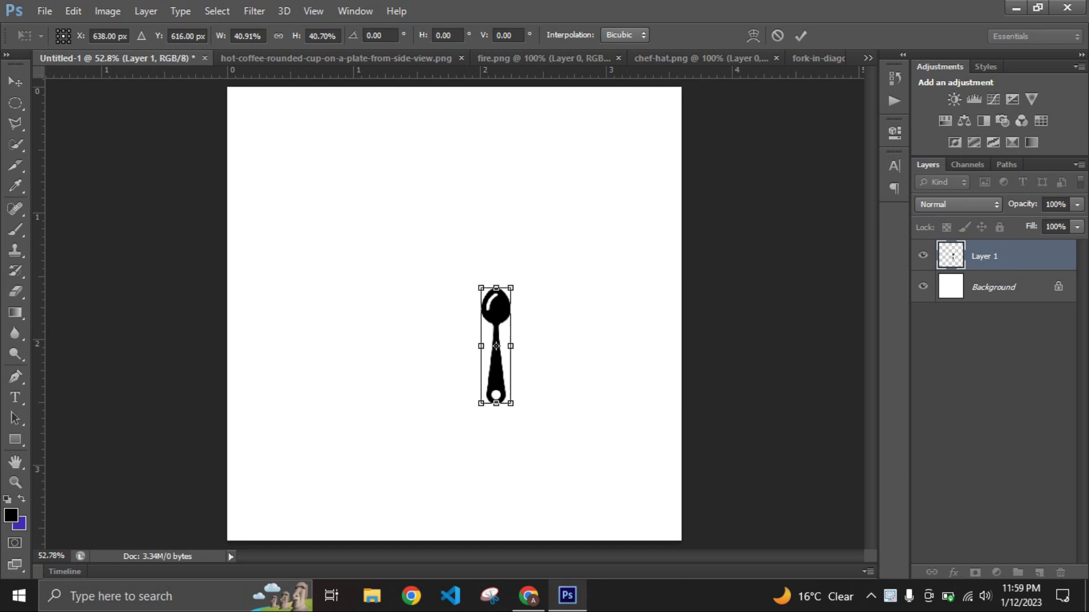
pyautogui.press('Return')
pyautogui.moveTo(496, 346); pyautogui.dragTo(390, 326)
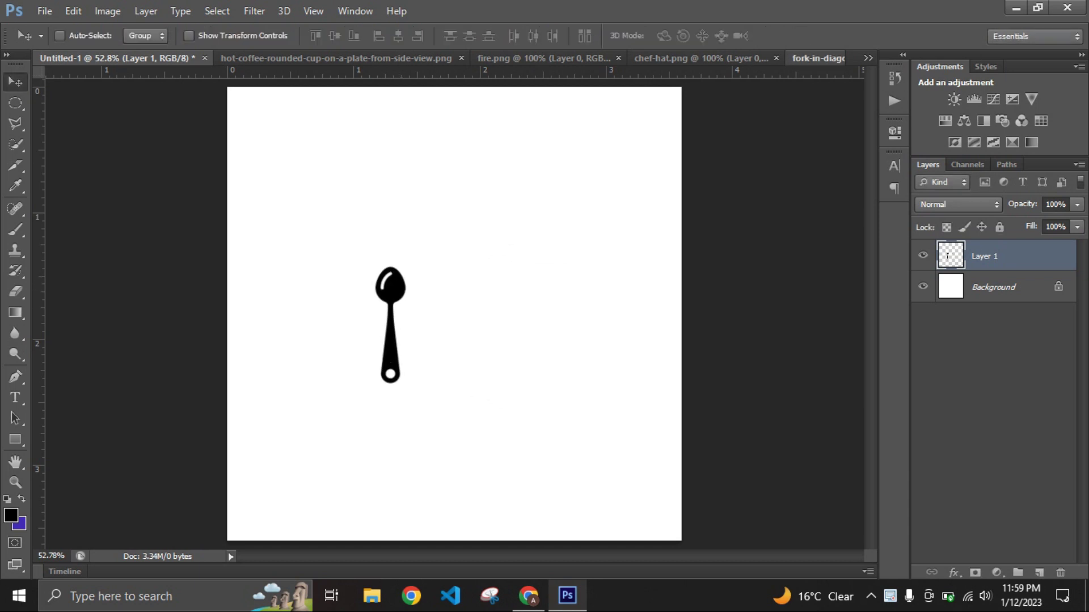
# - Bring the fork into the logo document and rotate it upright
pyautogui.click(819, 58)
pyautogui.moveTo(397, 284); pyautogui.dragTo(113, 58)
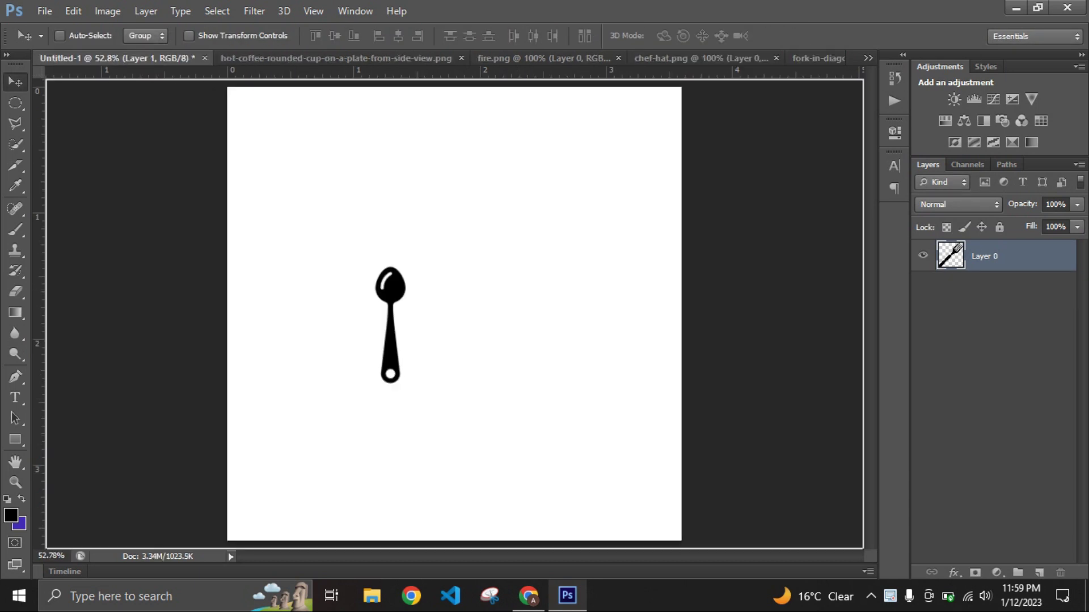
pyautogui.hotkey('ctrl', 't')
pyautogui.moveTo(621, 300)
pyautogui.mouseDown()
pyautogui.moveTo(587, 230)
pyautogui.moveTo(561, 207)
pyautogui.mouseUp()
pyautogui.press('Return')
# - Scale the fork to about 42% and move it up beside the spoon
pyautogui.hotkey('ctrl', 't')
pyautogui.moveTo(496, 196); pyautogui.dragTo(459, 356)
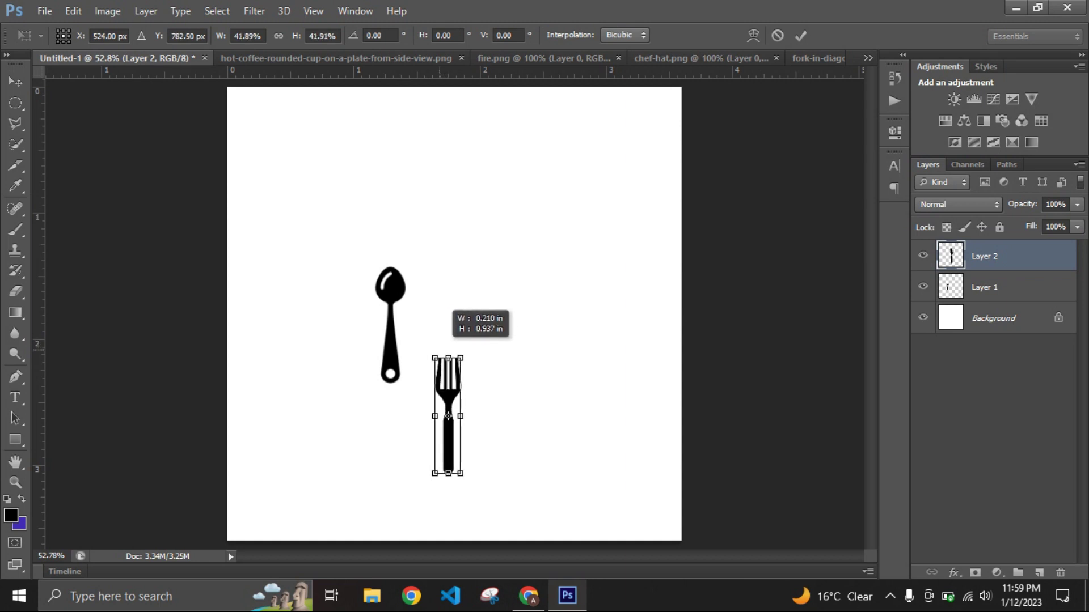
pyautogui.click(800, 35)
pyautogui.moveTo(454, 384); pyautogui.dragTo(471, 294)
# - Add a guide along the icons' bottom and space the spoon and fork well apart
pyautogui.moveTo(462, 72); pyautogui.dragTo(462, 383)
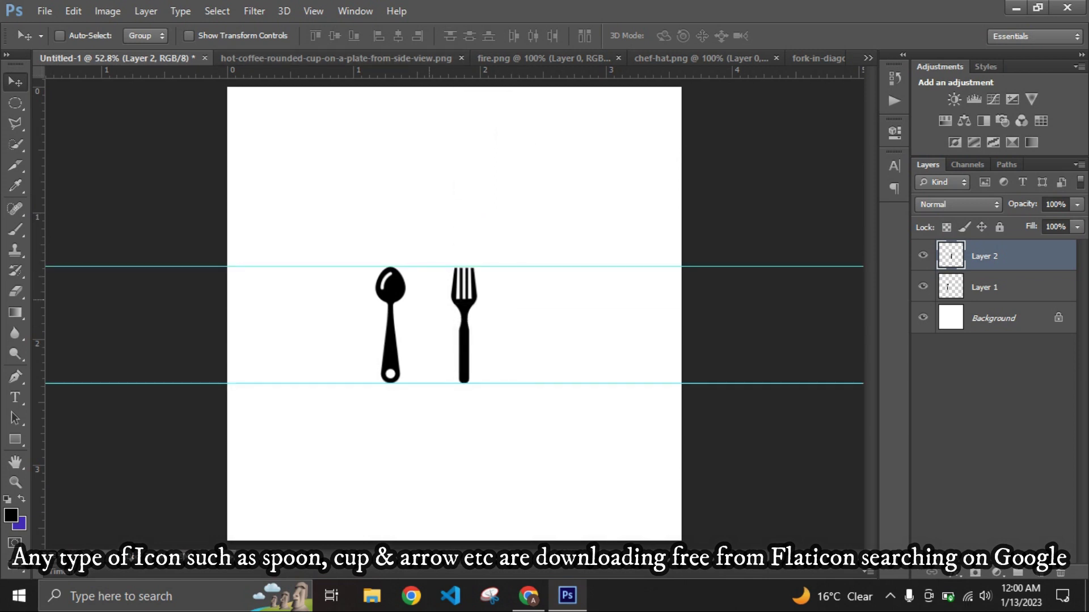
pyautogui.scroll(3, 424, 291)
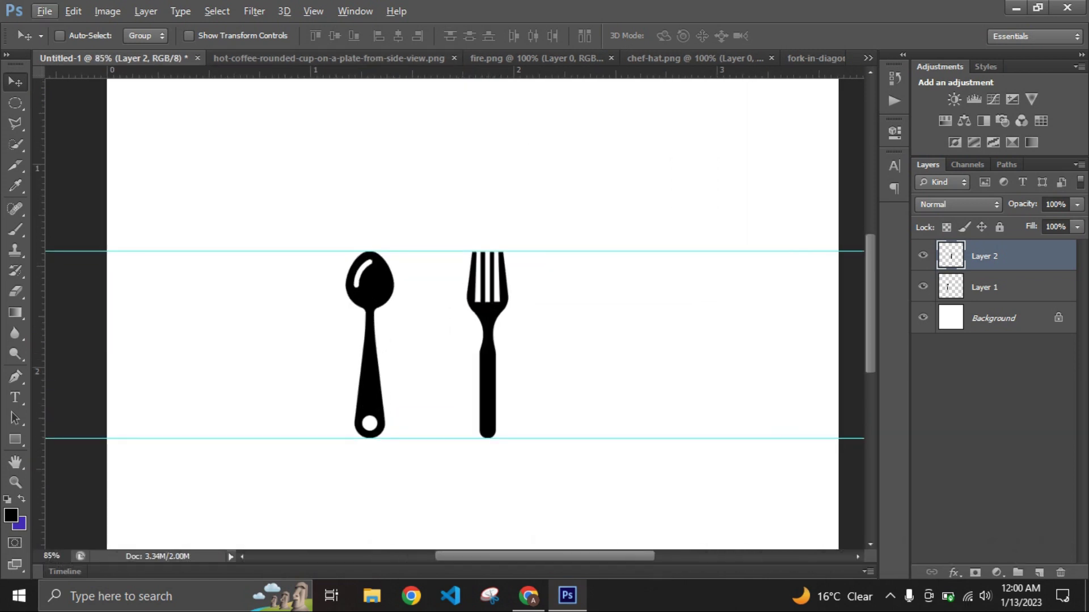
pyautogui.moveTo(501, 287); pyautogui.dragTo(629, 287)
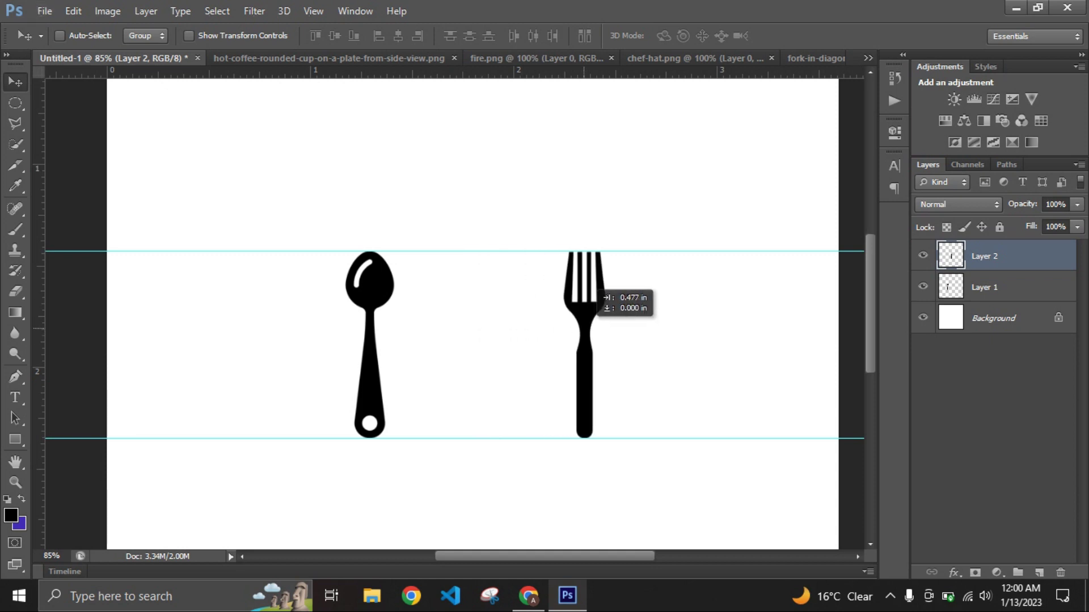
pyautogui.moveTo(370, 312); pyautogui.dragTo(356, 311)
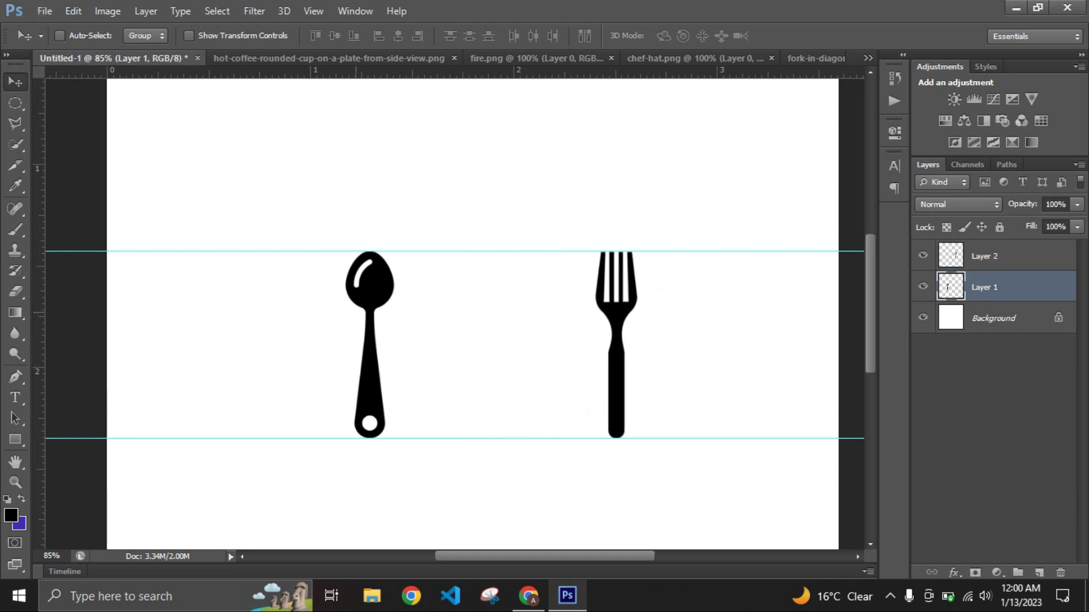
pyautogui.moveTo(616, 291); pyautogui.dragTo(644, 291)
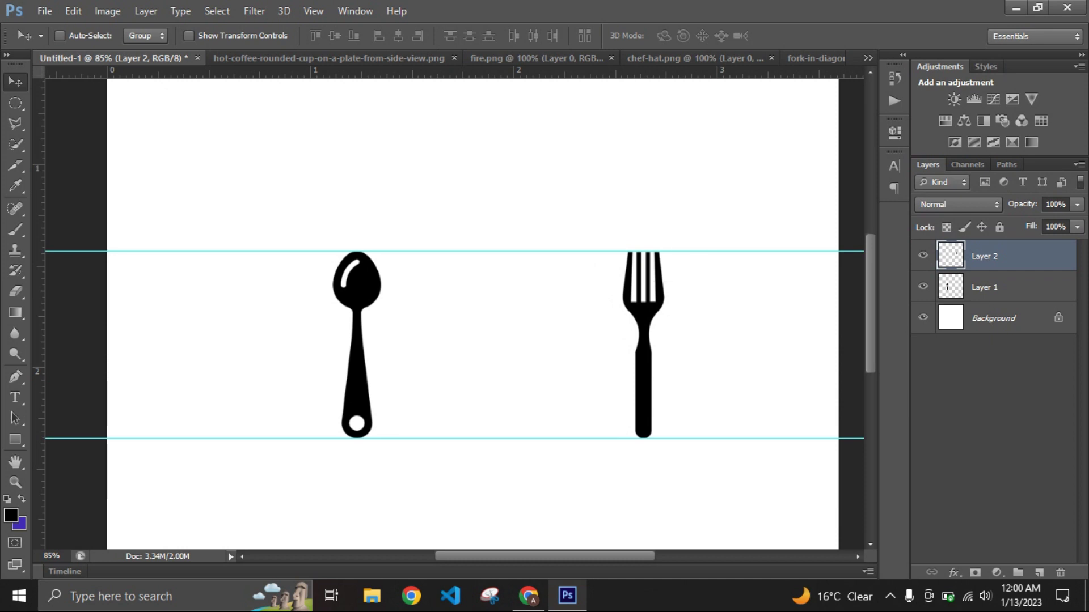
pyautogui.moveTo(360, 286); pyautogui.dragTo(317, 286)
pyautogui.scroll(-2, 437, 305)
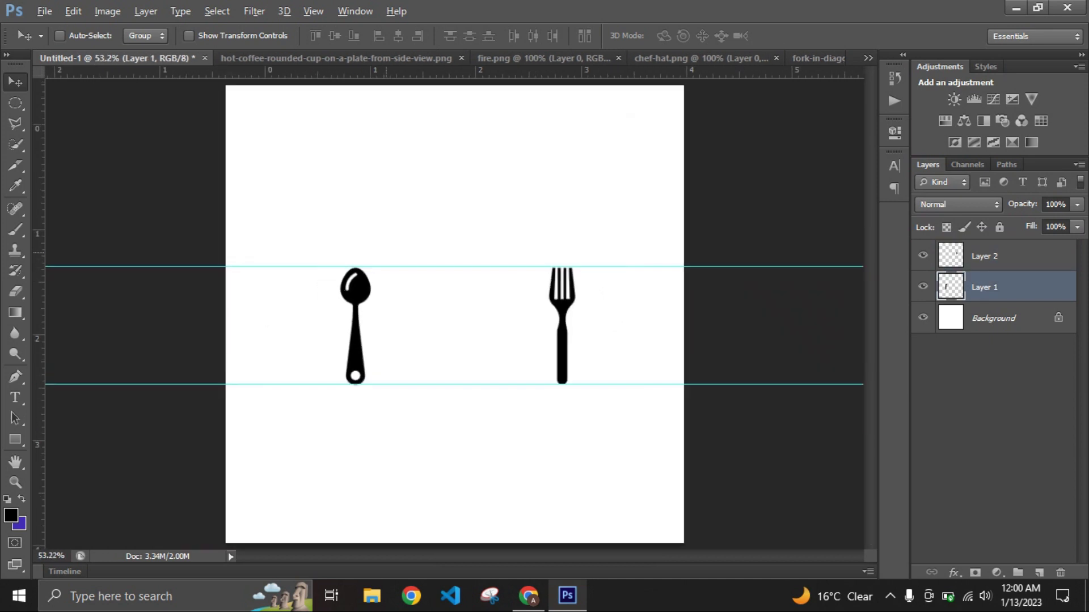
# - Bring the steaming coffee cup into the logo between the spoon and fork
pyautogui.hotkey('ctrl', 'Tab')
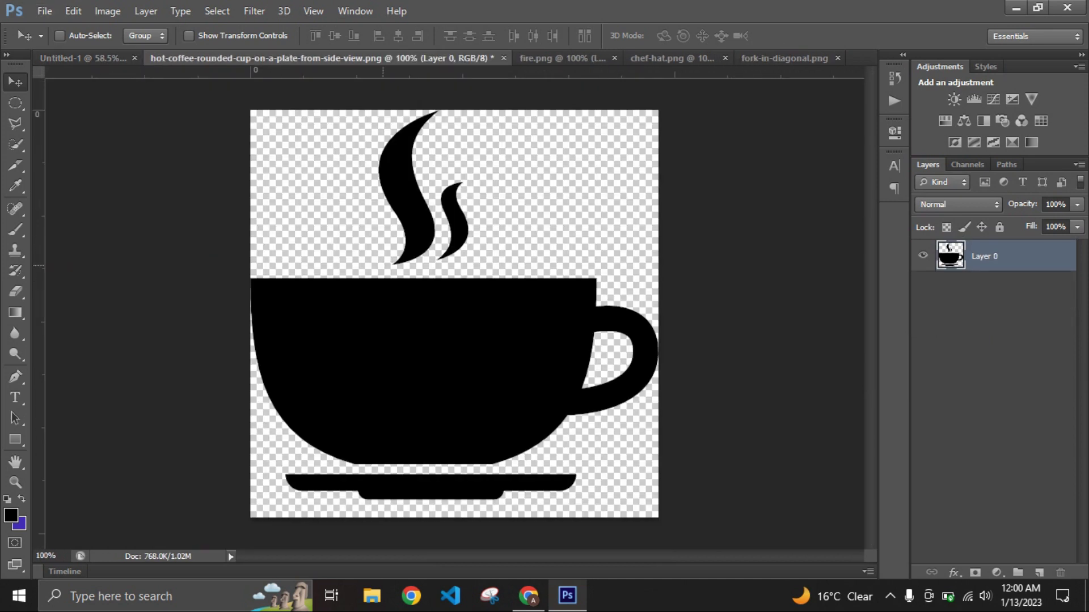
pyautogui.moveTo(462, 341)
pyautogui.mouseDown()
pyautogui.moveTo(114, 58)
pyautogui.moveTo(462, 363)
pyautogui.mouseUp()
pyautogui.moveTo(471, 300); pyautogui.dragTo(470, 267)
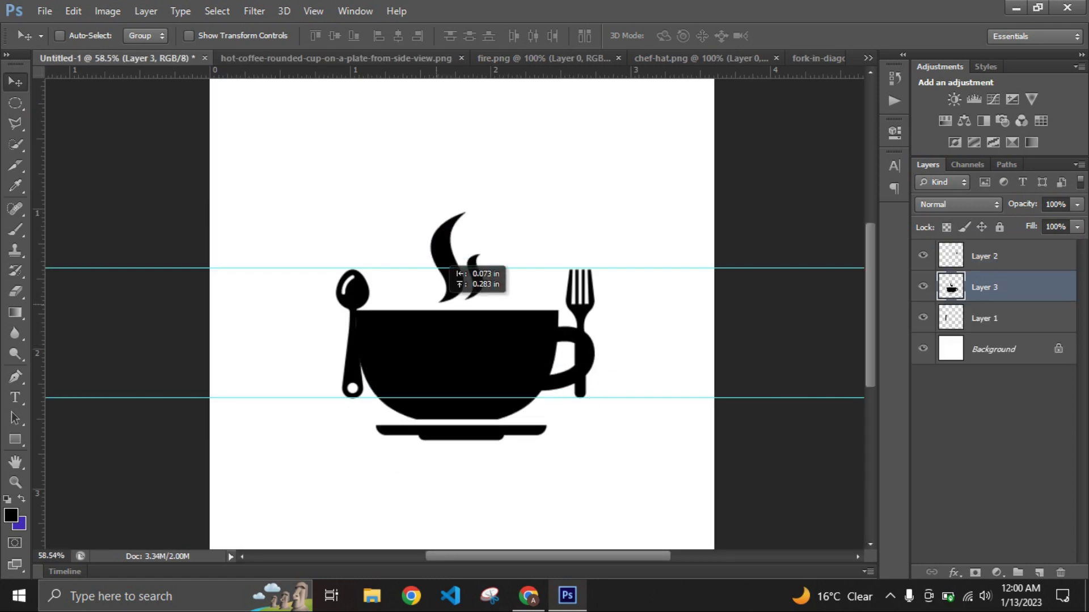
# - Scale the coffee cup to about 49% with its top on the guide, centred
pyautogui.hotkey('ctrl', 't')
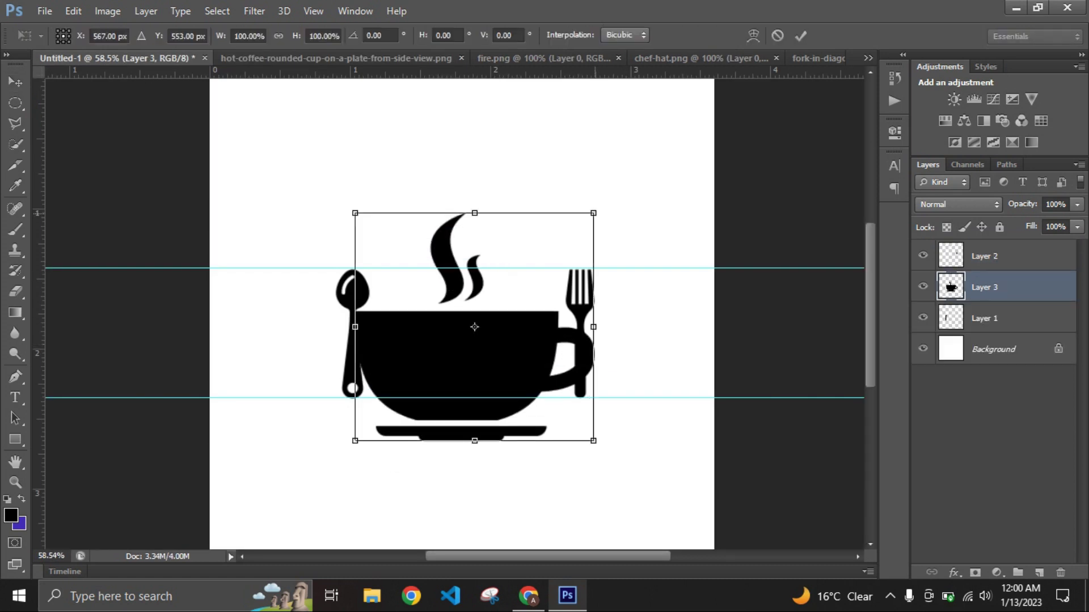
pyautogui.moveTo(593, 213); pyautogui.dragTo(518, 284)
pyautogui.moveTo(436, 363); pyautogui.dragTo(467, 334)
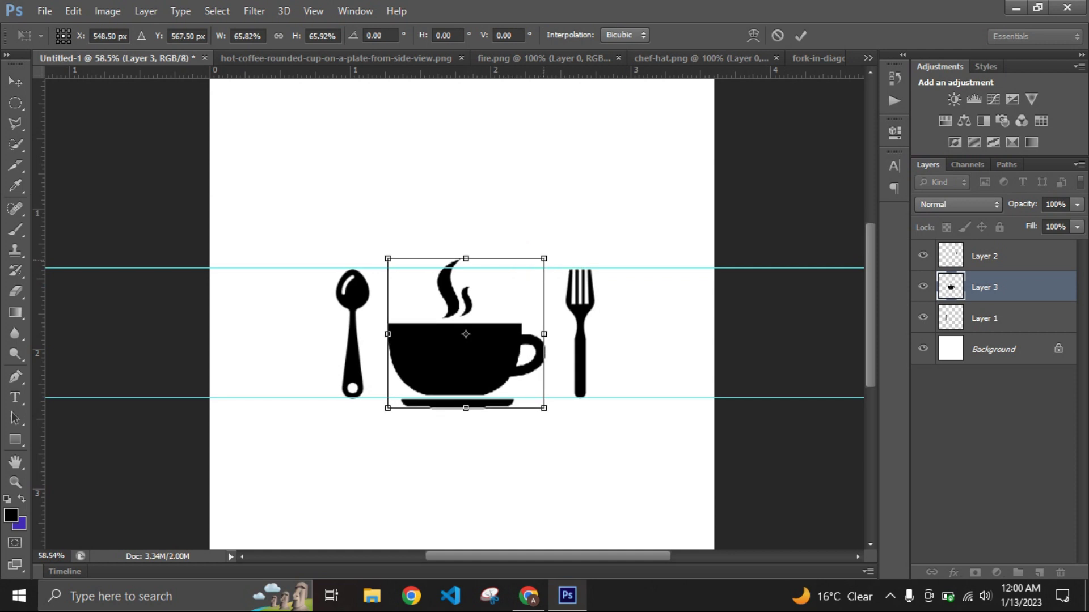
pyautogui.moveTo(544, 258)
pyautogui.mouseDown()
pyautogui.moveTo(515, 287)
pyautogui.moveTo(496, 280)
pyautogui.moveTo(521, 280)
pyautogui.mouseUp()
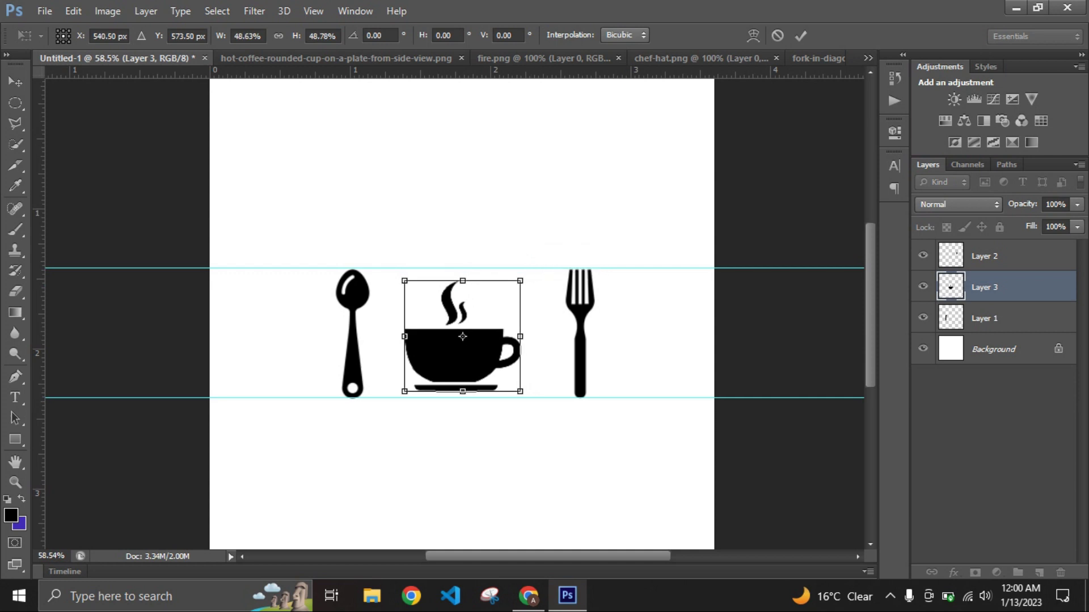
pyautogui.click(801, 35)
pyautogui.moveTo(434, 350); pyautogui.dragTo(445, 347)
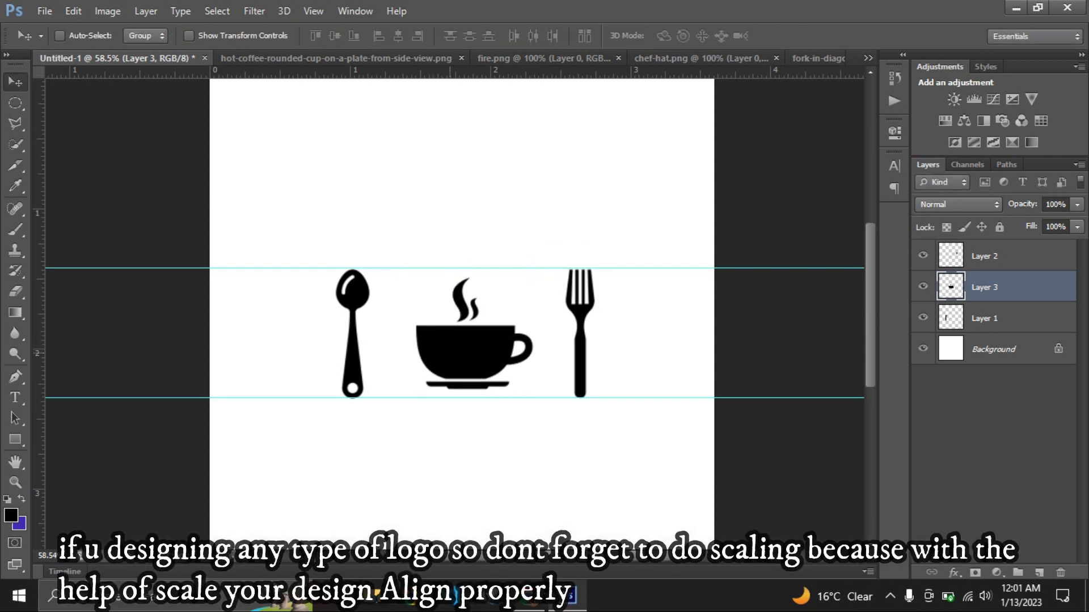
# - Nudge the fork left and the spoon right so all three icons are evenly spaced
pyautogui.scroll(2, 445, 347)
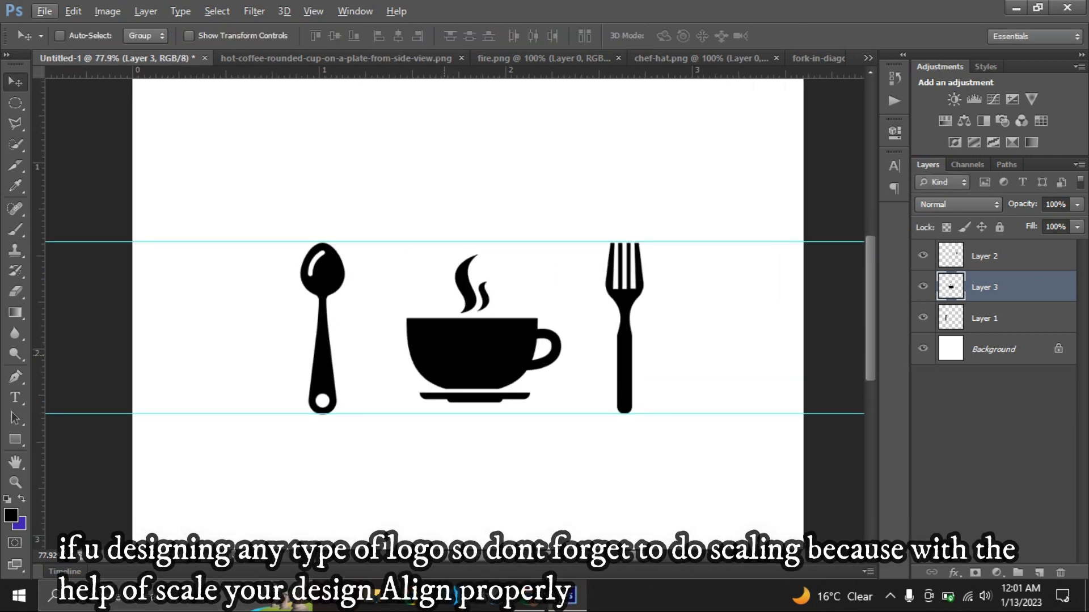
pyautogui.scroll(2, 431, 318)
pyautogui.scroll(-3, 431, 318)
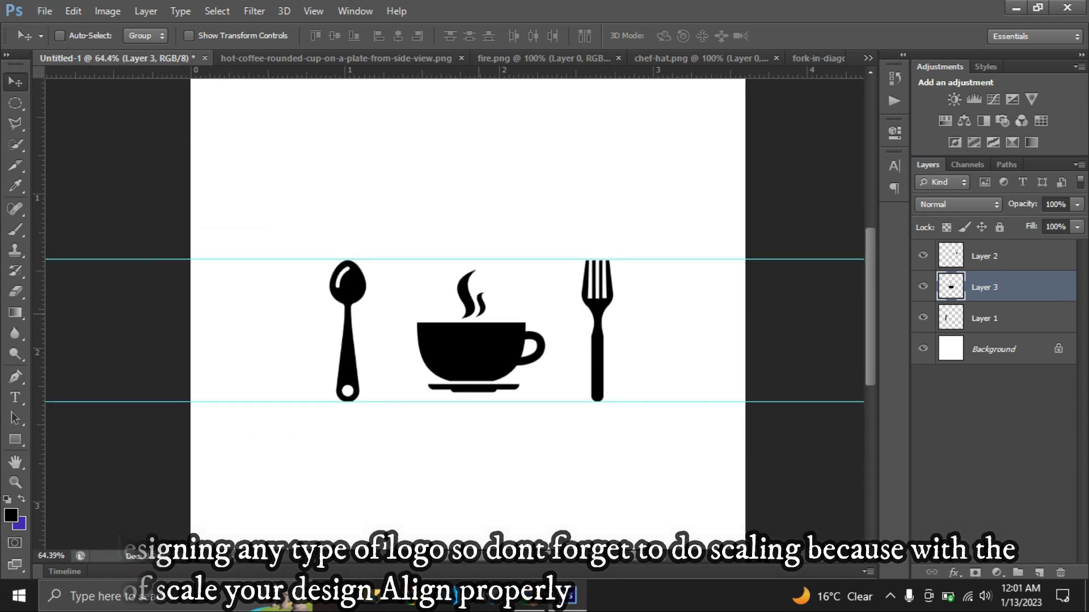
pyautogui.scroll(1, 431, 317)
pyautogui.click(984, 256)
pyautogui.hotkey('shift', 'Left')
pyautogui.hotkey('shift', 'Left')
pyautogui.hotkey('shift', 'Left')
pyautogui.hotkey('shift', 'Left')
pyautogui.hotkey('shift', 'Left')
pyautogui.click(984, 319)
pyautogui.hotkey('shift', 'Right')
pyautogui.hotkey('shift', 'Right')
pyautogui.hotkey('shift', 'Right')
pyautogui.hotkey('shift', 'Right')
pyautogui.hotkey('shift', 'Right')
pyautogui.hotkey('shift', 'Right')
pyautogui.hotkey('shift', 'Right')
pyautogui.press('Right')
pyautogui.press('Right')
pyautogui.press('Right')
pyautogui.click(984, 256)
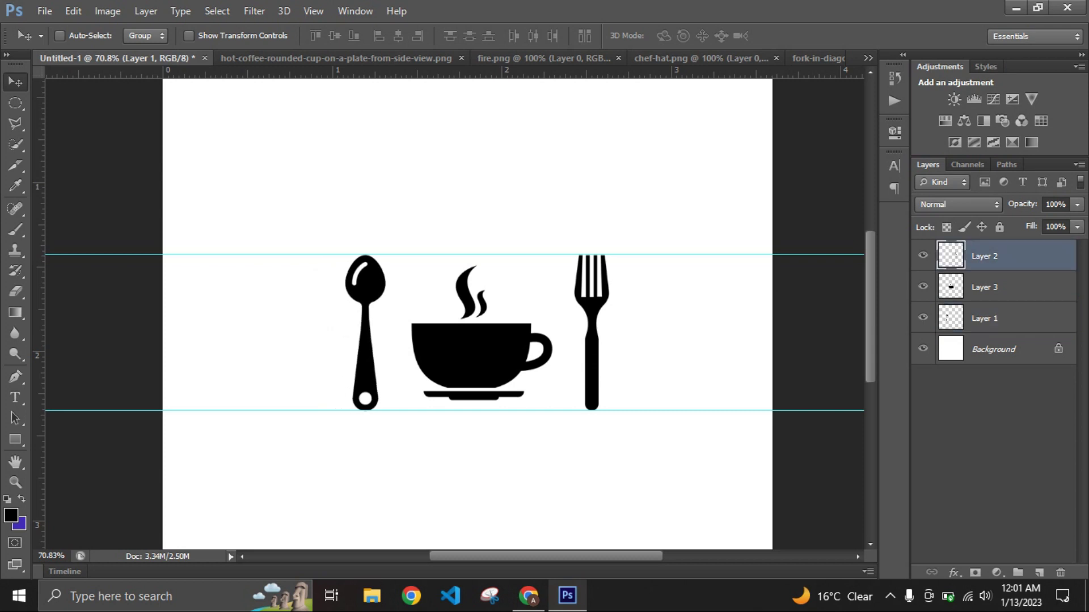
pyautogui.press('Left')
pyautogui.press('Left')
pyautogui.press('Left')
pyautogui.click(984, 319)
pyautogui.press('Right')
pyautogui.press('Right')
pyautogui.press('Right')
pyautogui.press('Right')
pyautogui.press('Right')
pyautogui.press('Right')
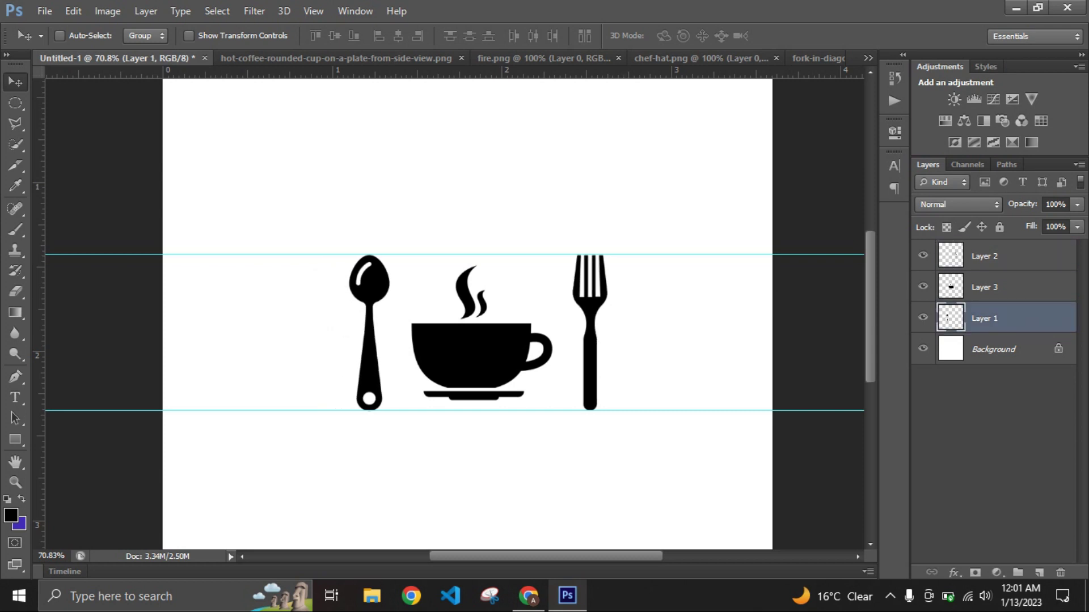
pyautogui.scroll(-2, 427, 161)
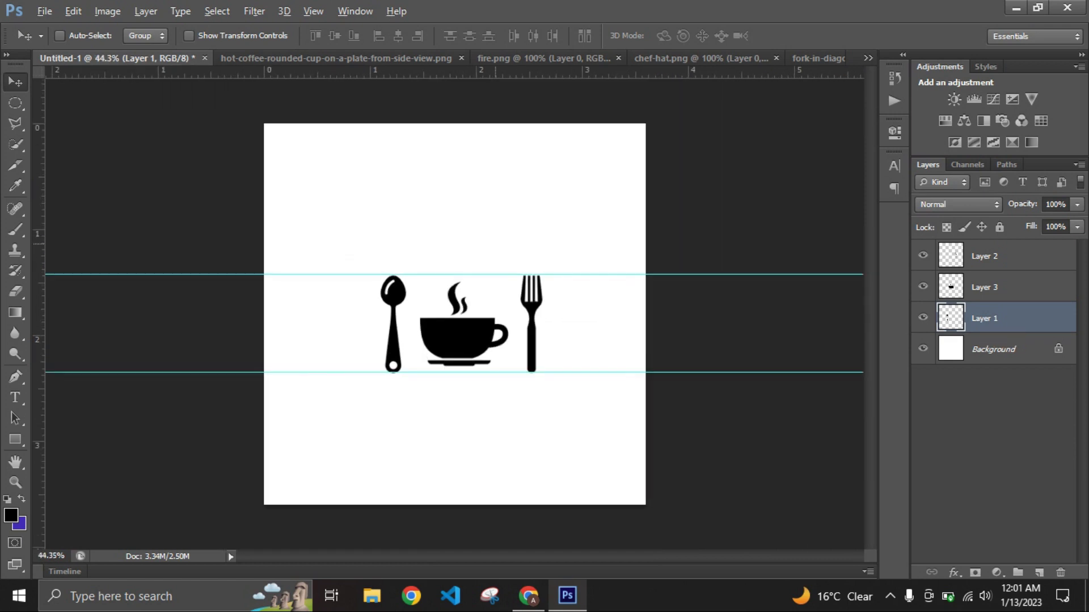
# - Paste the chef hat as a fourth layer, resized and centred above the icon row
pyautogui.hotkey('ctrl', 'Tab')
pyautogui.hotkey('ctrl', 'Tab')
pyautogui.hotkey('ctrl', 'Tab')
pyautogui.hotkey('ctrl', 'Tab')
pyautogui.hotkey('ctrl', 'Tab')
pyautogui.hotkey('ctrl', 'v')
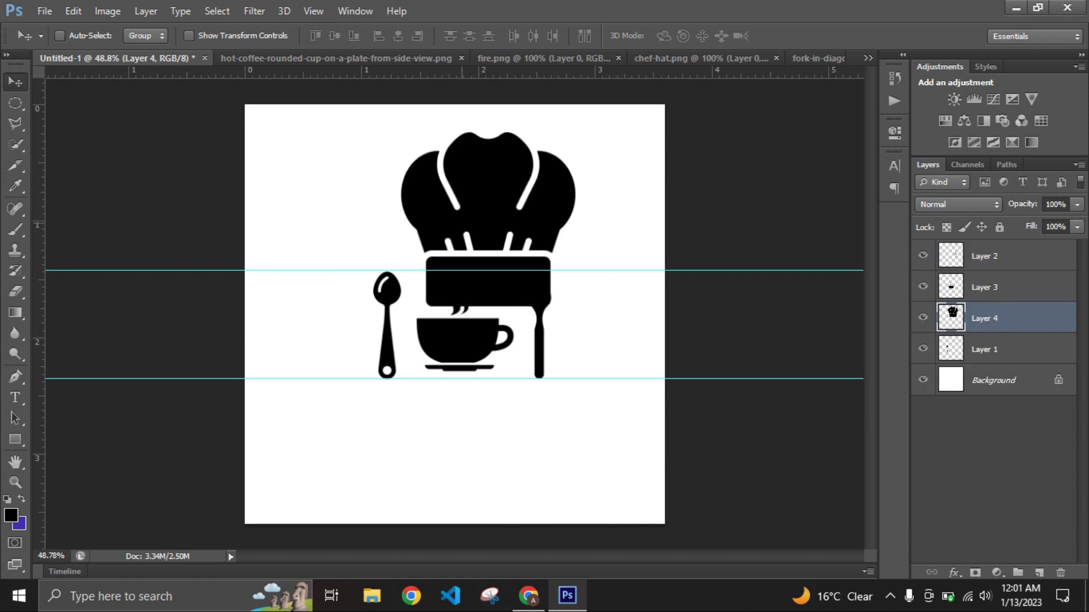
pyautogui.hotkey('ctrl', 't')
pyautogui.moveTo(538, 98); pyautogui.dragTo(526, 168)
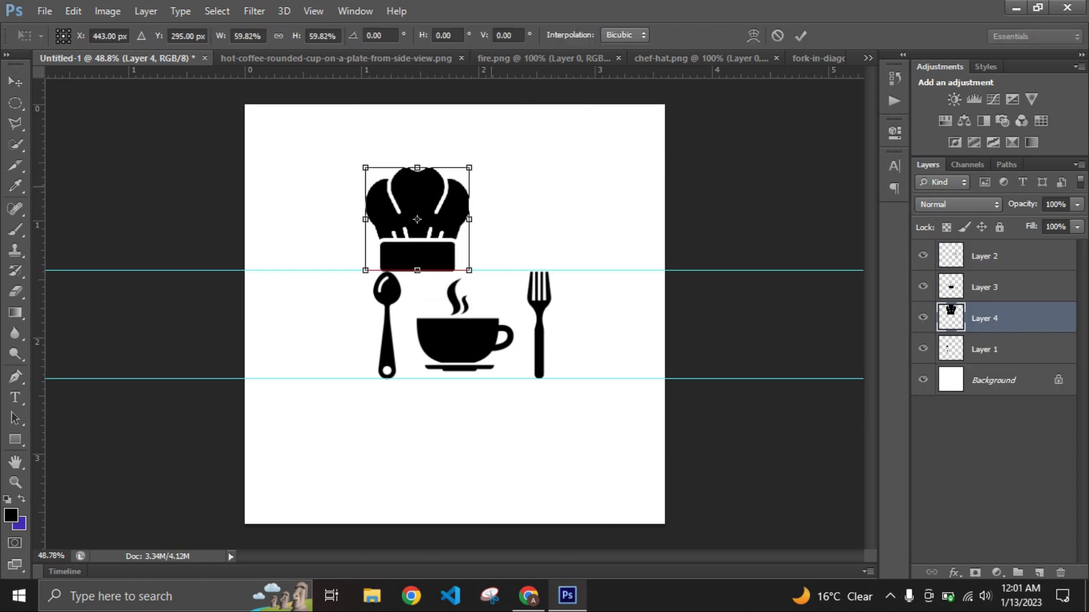
pyautogui.moveTo(526, 219); pyautogui.dragTo(539, 219)
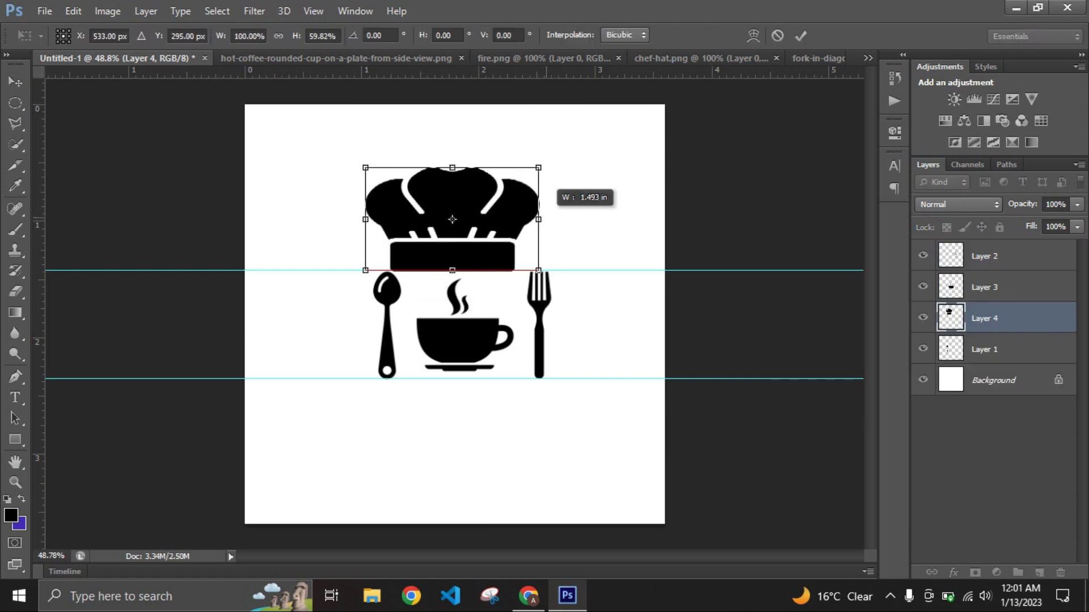
pyautogui.moveTo(365, 168); pyautogui.dragTo(342, 153)
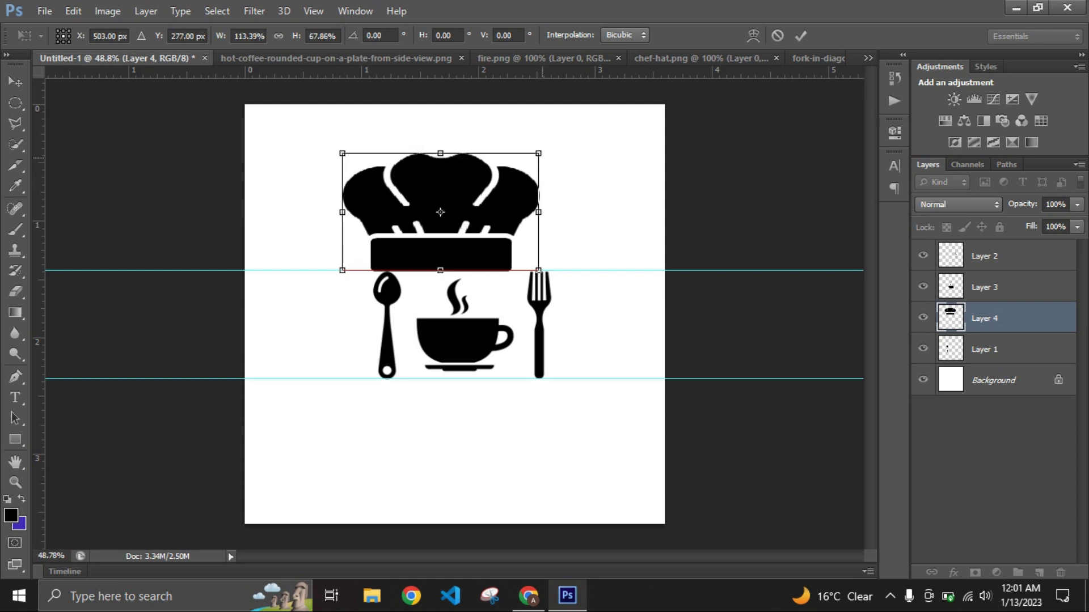
pyautogui.press('Return')
pyautogui.moveTo(418, 213); pyautogui.dragTo(428, 205)
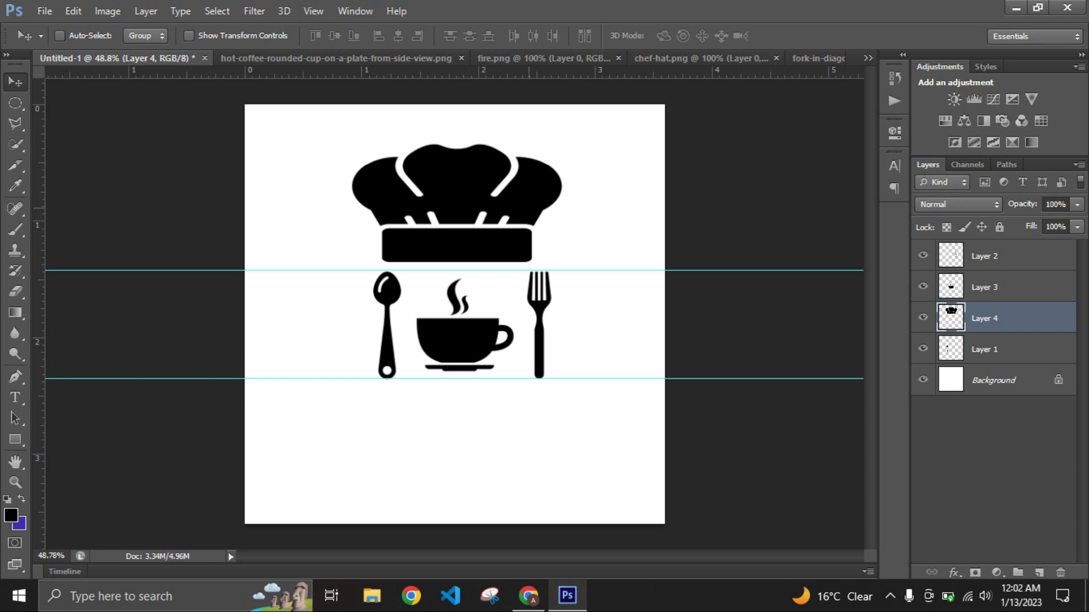
# - Move the chef hat layer to the top of the stack and hide it
pyautogui.moveTo(984, 319); pyautogui.dragTo(984, 250)
pyautogui.click(923, 318)
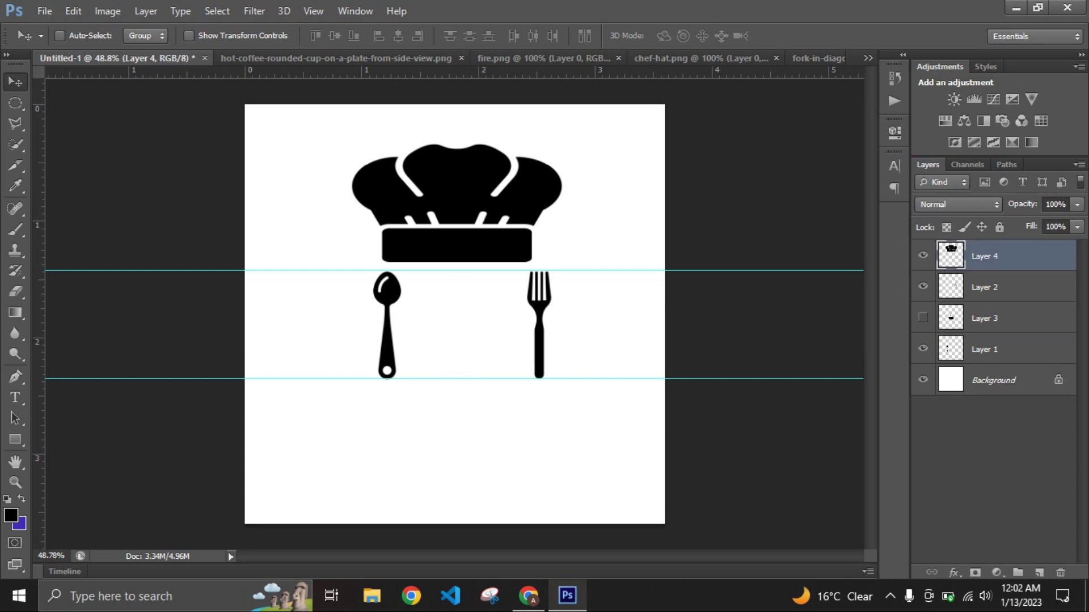
pyautogui.click(923, 318)
pyautogui.click(922, 255)
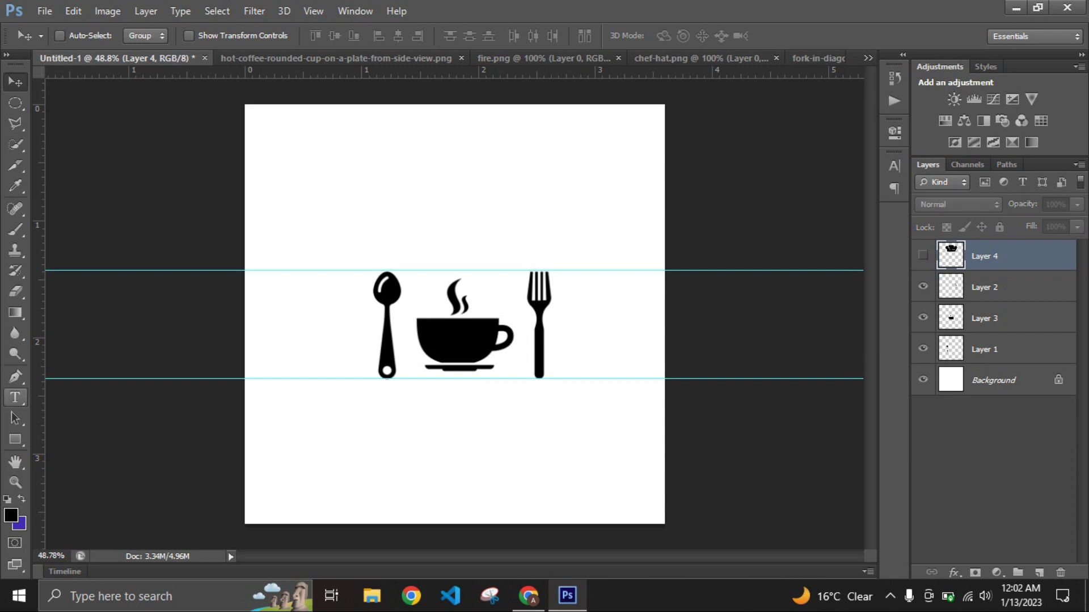
# - On a new layer, draw a curved Pen path starting on the guide
pyautogui.click(15, 376)
pyautogui.click(1039, 573)
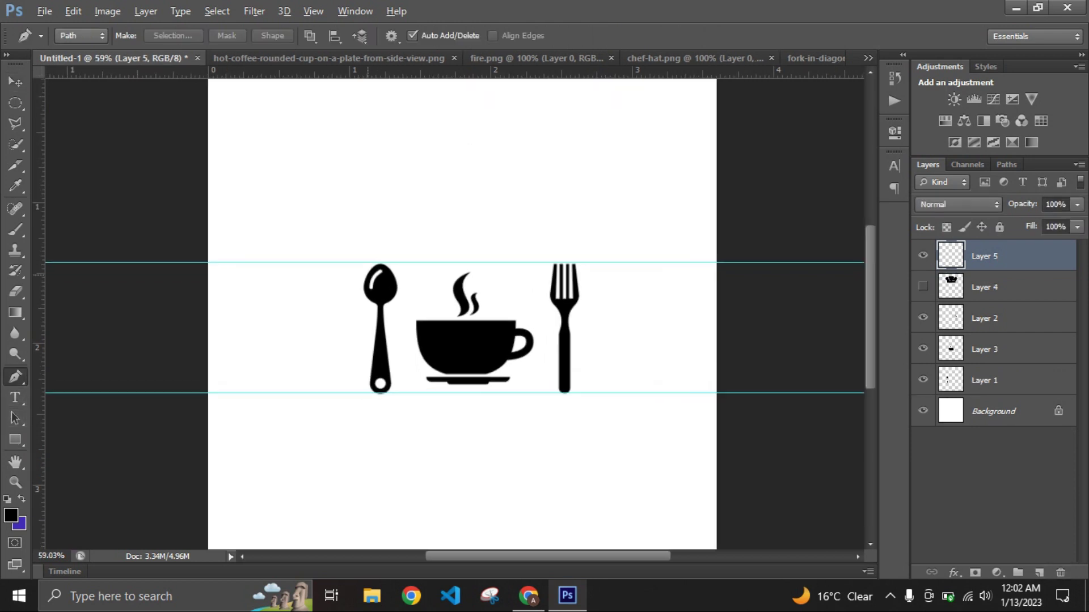
pyautogui.scroll(3, 401, 296)
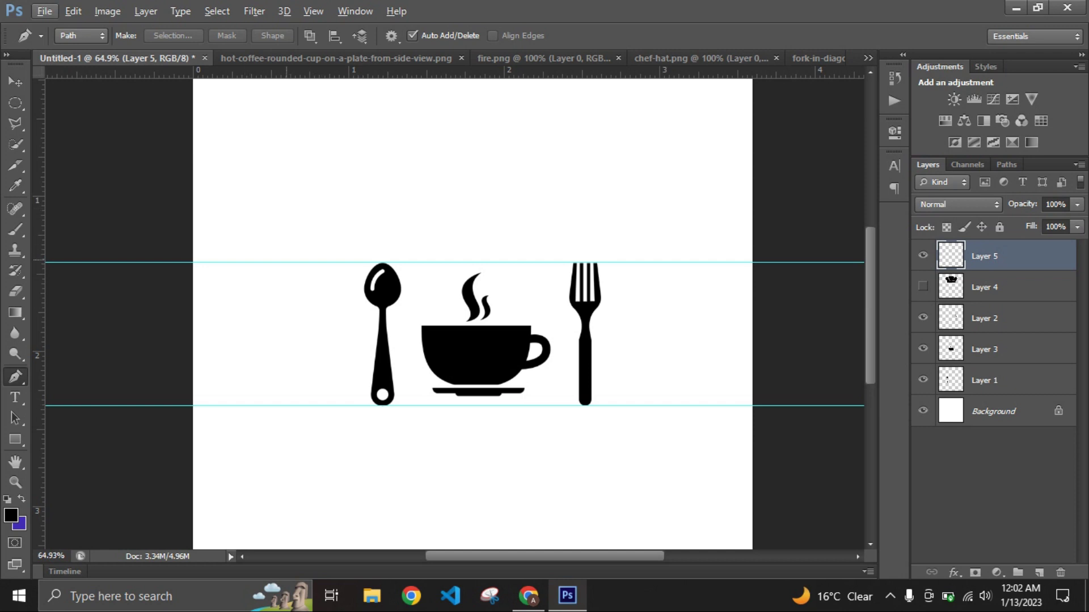
pyautogui.click(286, 263)
pyautogui.moveTo(419, 168); pyautogui.dragTo(503, 164)
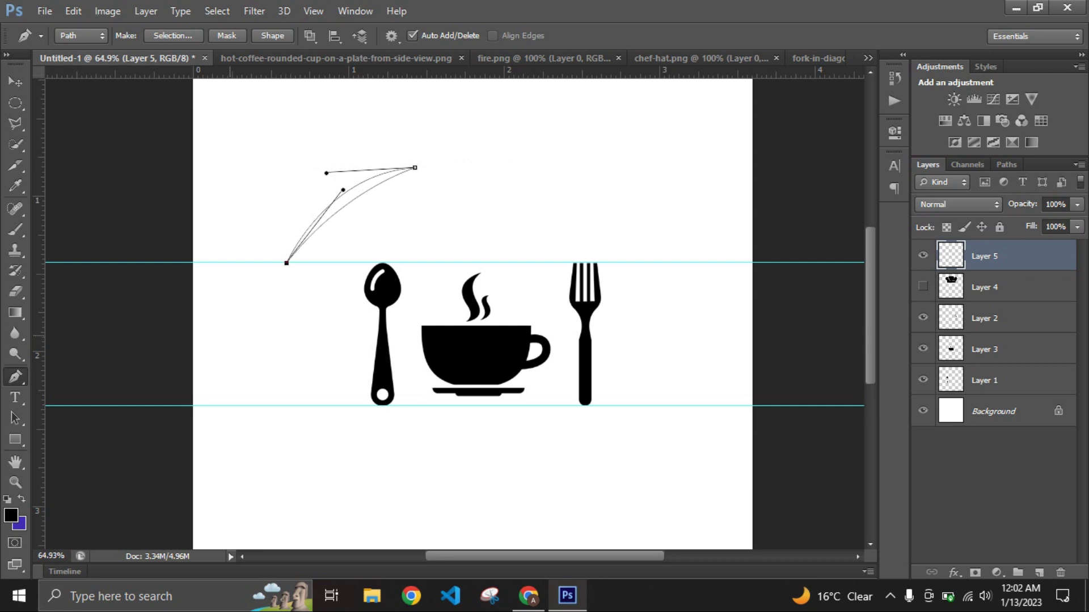
# - Turn the path into a selection, fill it black, and move the arc up-right
pyautogui.rightClick(351, 191)
pyautogui.click(397, 286)
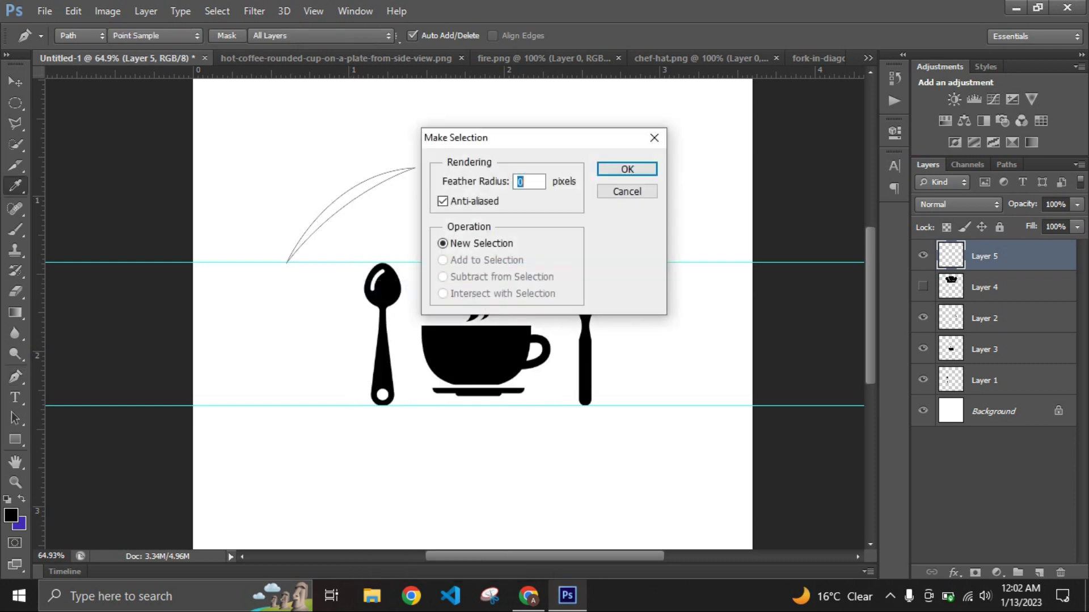
pyautogui.press('Return')
pyautogui.hotkey('alt', 'BackSpace')
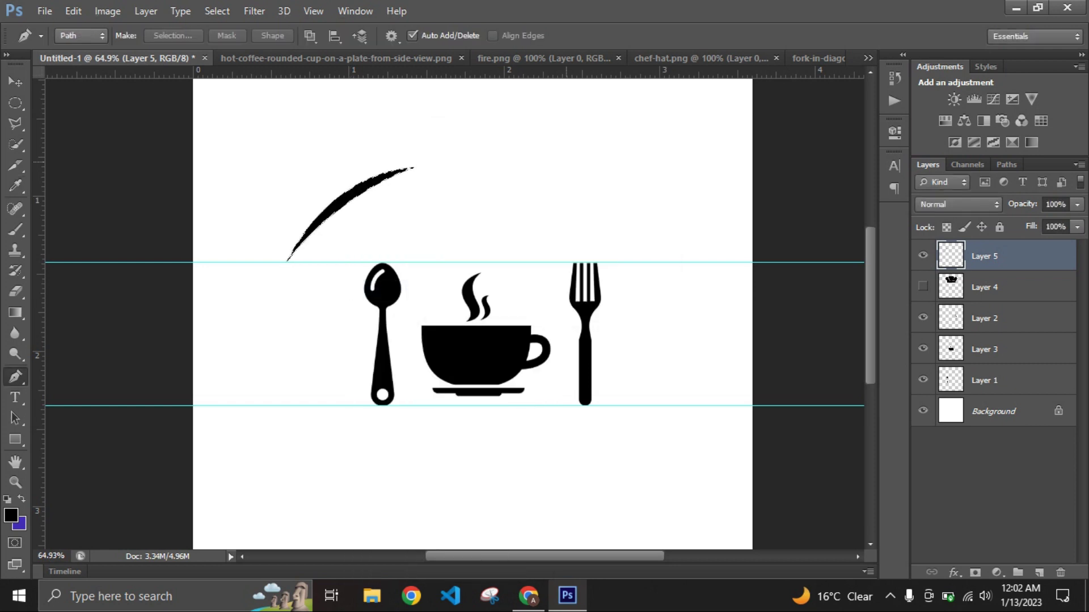
pyautogui.scroll(-1, 367, 283)
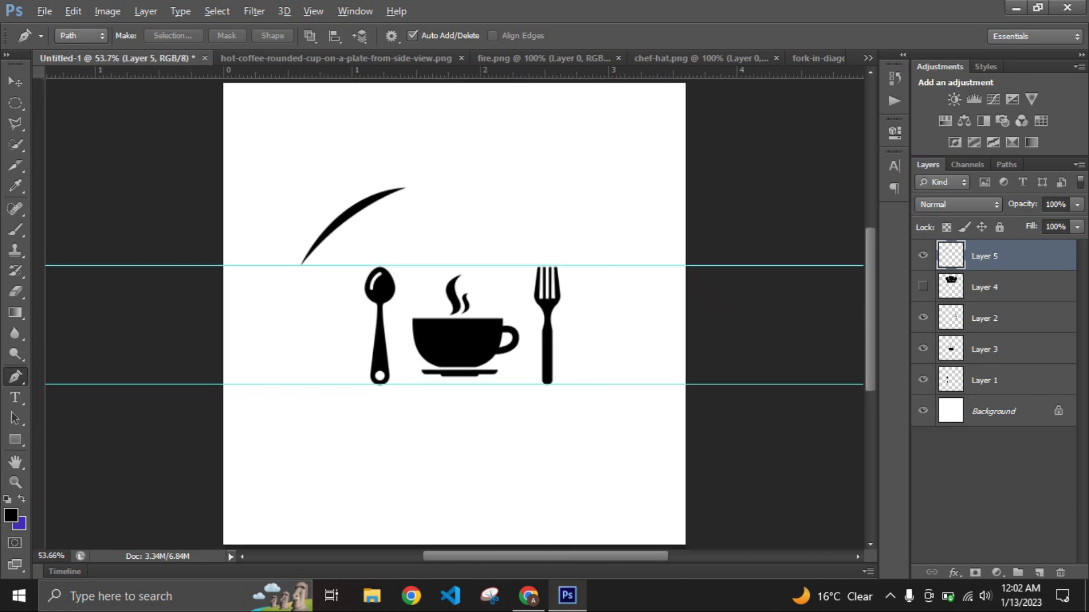
pyautogui.press('v')
pyautogui.moveTo(360, 160); pyautogui.dragTo(388, 159)
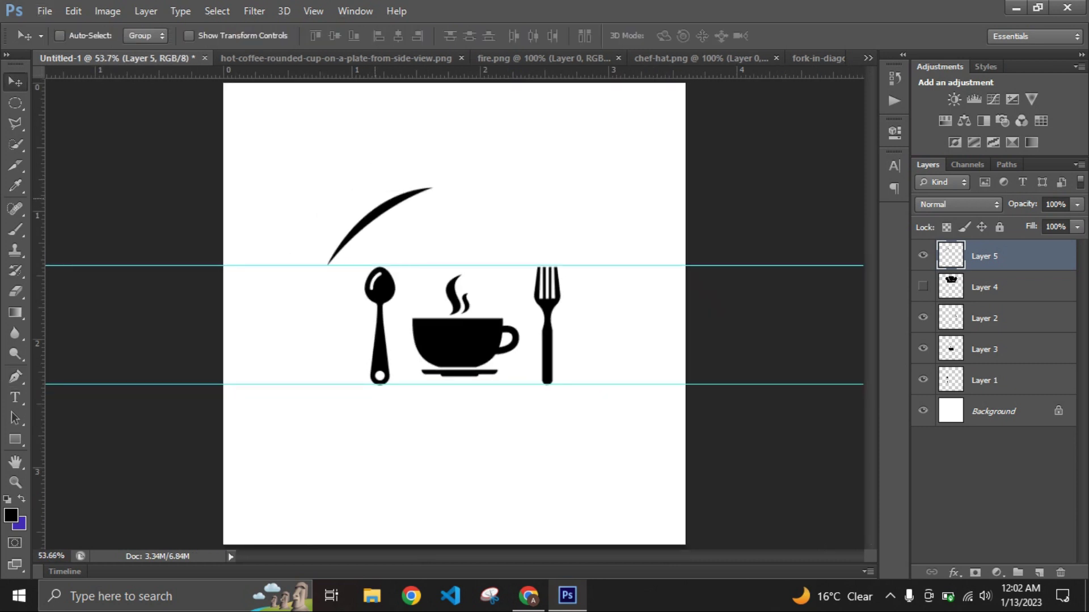
# - Warp the black arc into a rounder curve by pulling its grid corners
pyautogui.hotkey('ctrl', 't')
pyautogui.rightClick(398, 226)
pyautogui.click(443, 348)
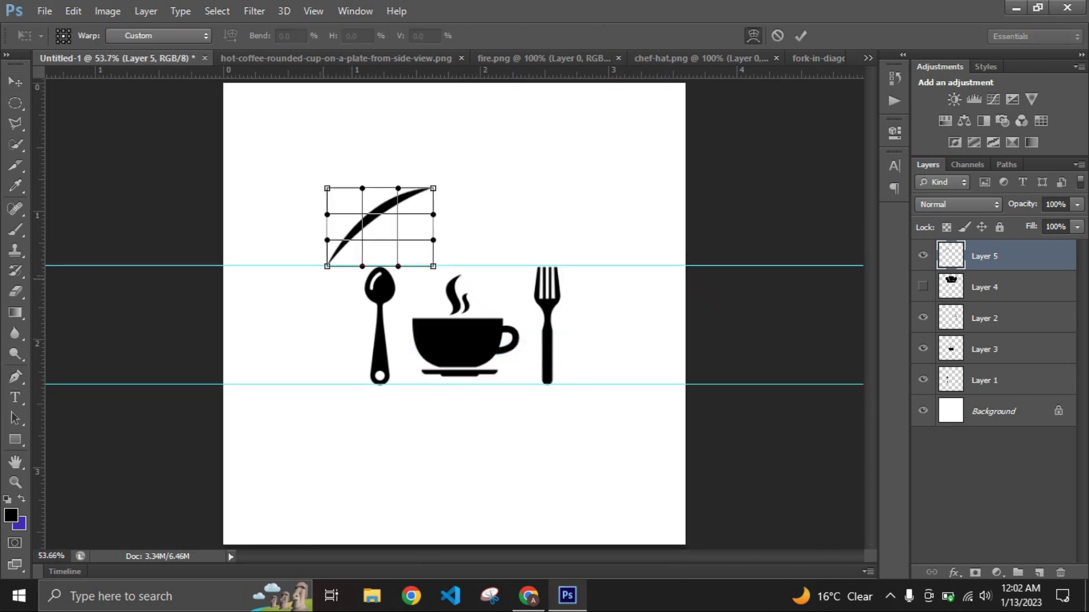
pyautogui.moveTo(326, 266); pyautogui.dragTo(343, 282)
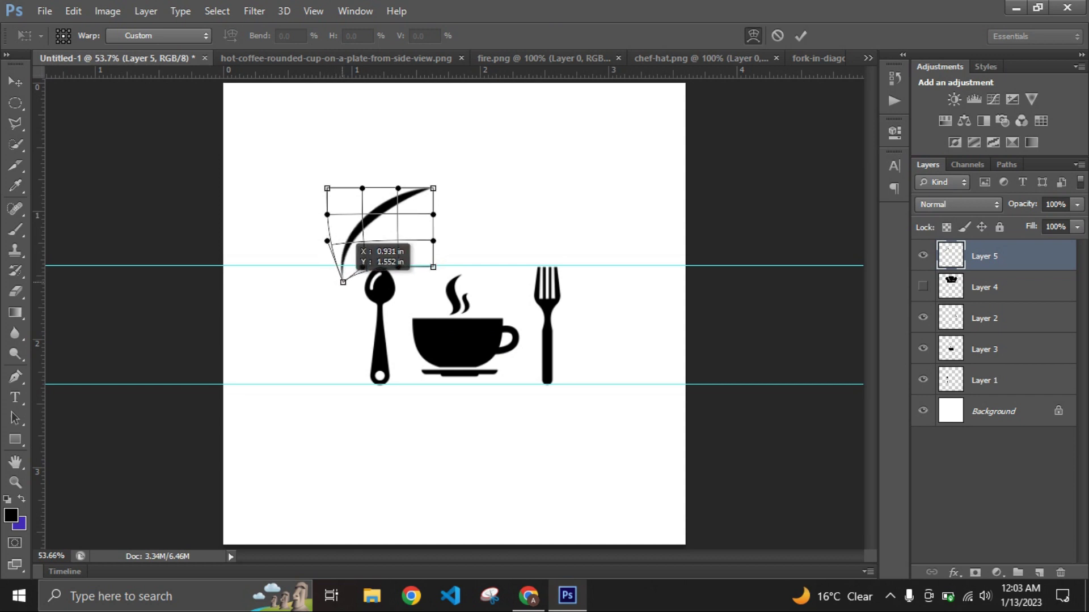
pyautogui.moveTo(434, 188); pyautogui.dragTo(444, 195)
pyautogui.press('Return')
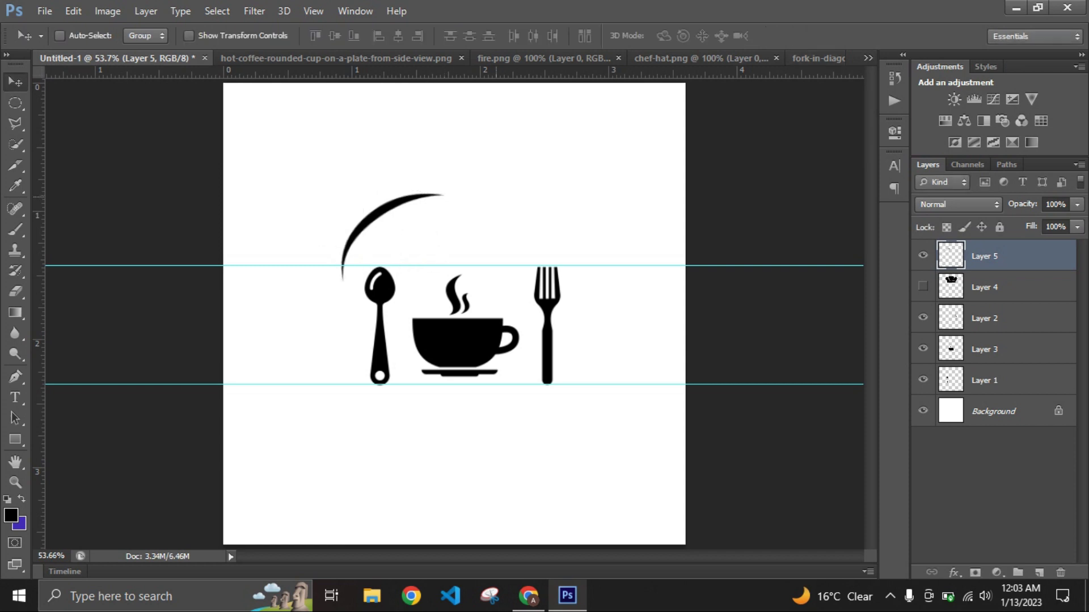
# - Enlarge the arc to about 118% and move it down-left above the spoon
pyautogui.hotkey('ctrl', 't')
pyautogui.moveTo(444, 194); pyautogui.dragTo(471, 171)
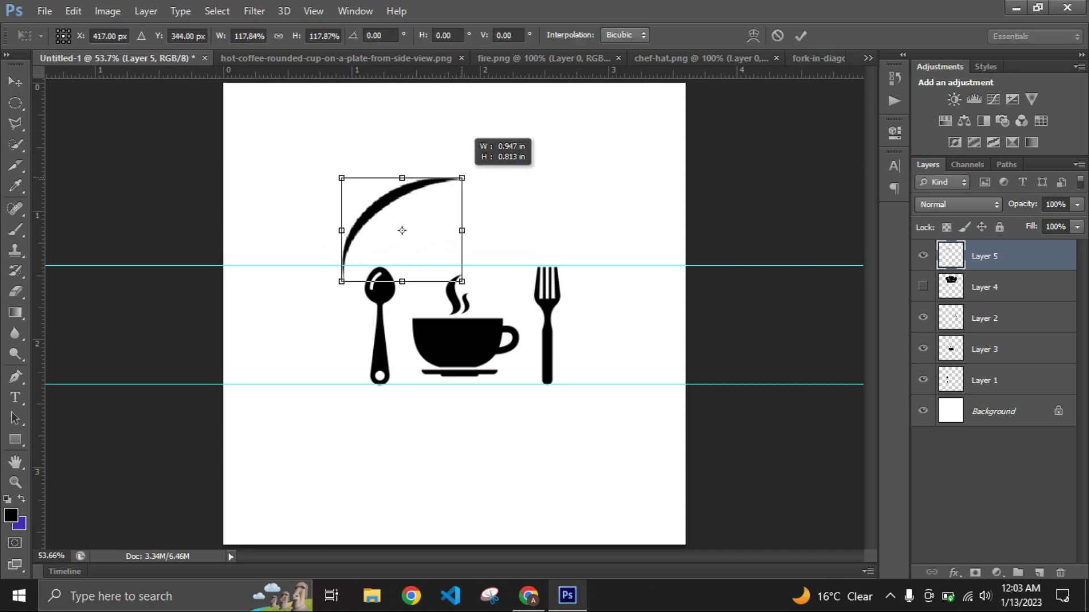
pyautogui.press('Return')
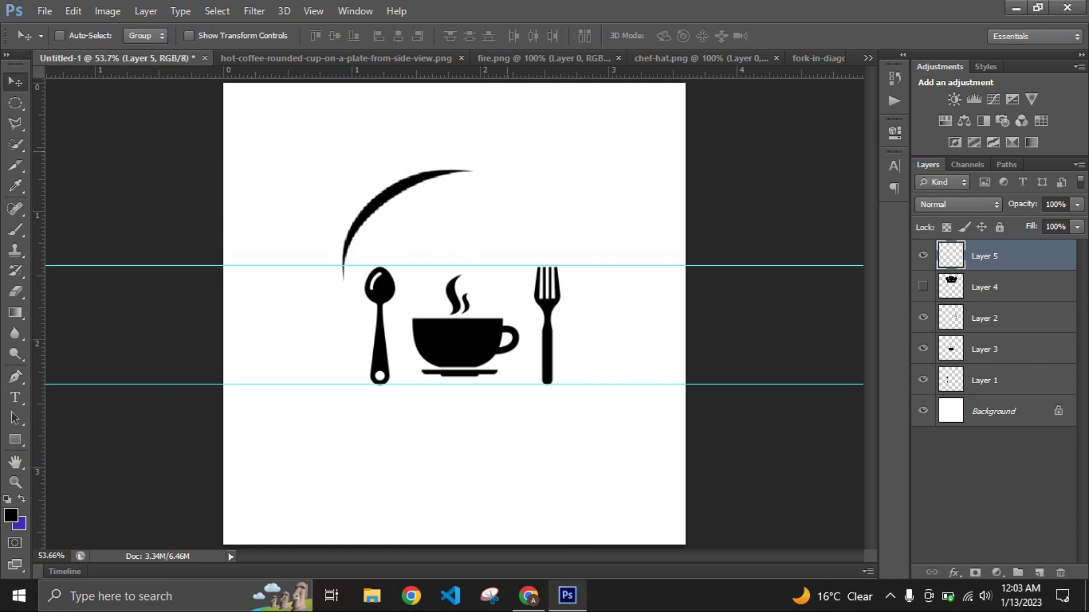
pyautogui.moveTo(471, 170); pyautogui.dragTo(444, 214)
# - Bring the chef-hat.png image into the logo document
pyautogui.click(543, 58)
pyautogui.click(689, 58)
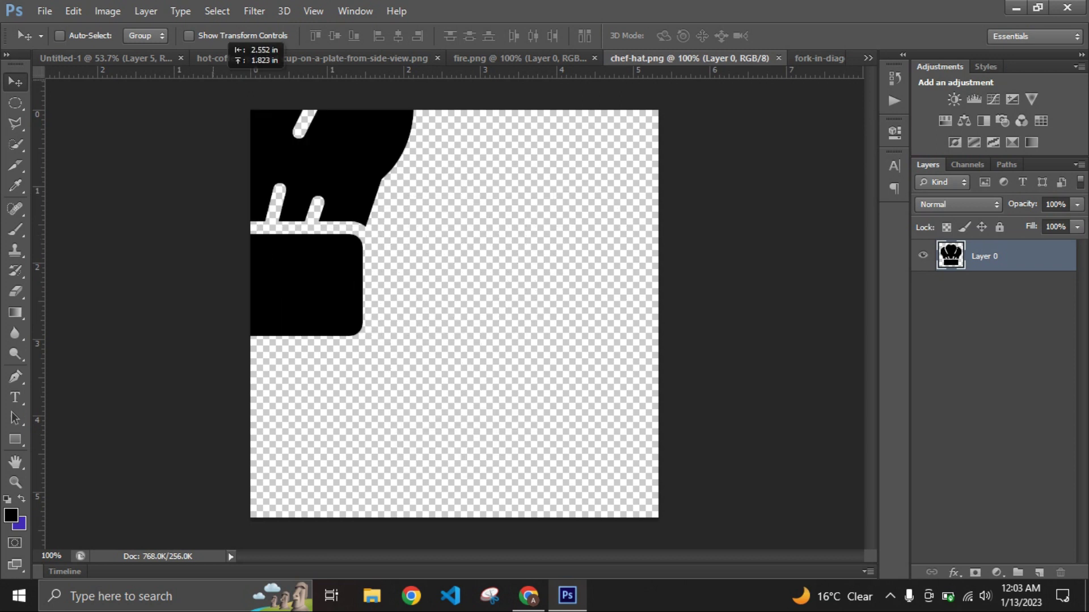
pyautogui.click(105, 58)
pyautogui.moveTo(363, 255); pyautogui.dragTo(359, 250)
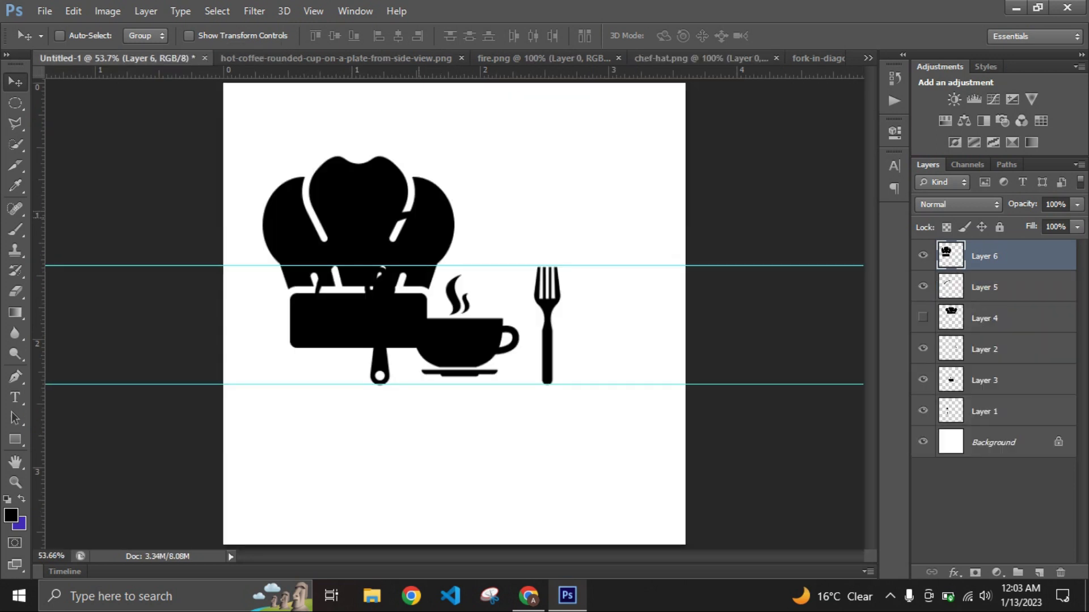
# - Shrink the chef hat to about 30% and tilt it to the left
pyautogui.hotkey('ctrl', 't')
pyautogui.moveTo(454, 156)
pyautogui.mouseDown()
pyautogui.moveTo(365, 223)
pyautogui.moveTo(356, 254)
pyautogui.mouseUp()
pyautogui.moveTo(391, 285); pyautogui.dragTo(371, 224)
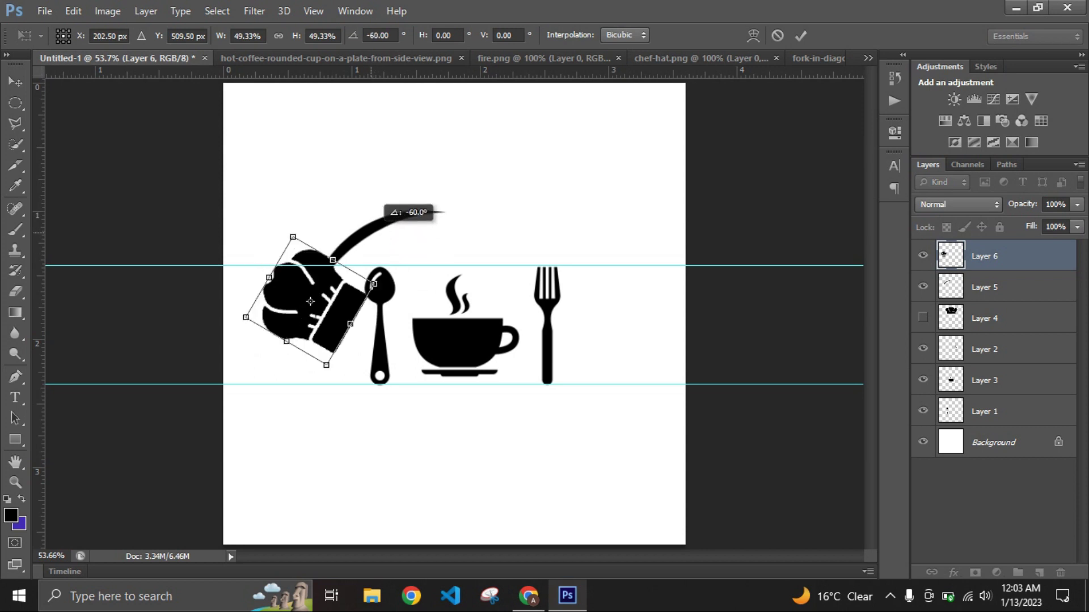
pyautogui.moveTo(317, 289); pyautogui.dragTo(331, 189)
pyautogui.moveTo(379, 143); pyautogui.dragTo(391, 158)
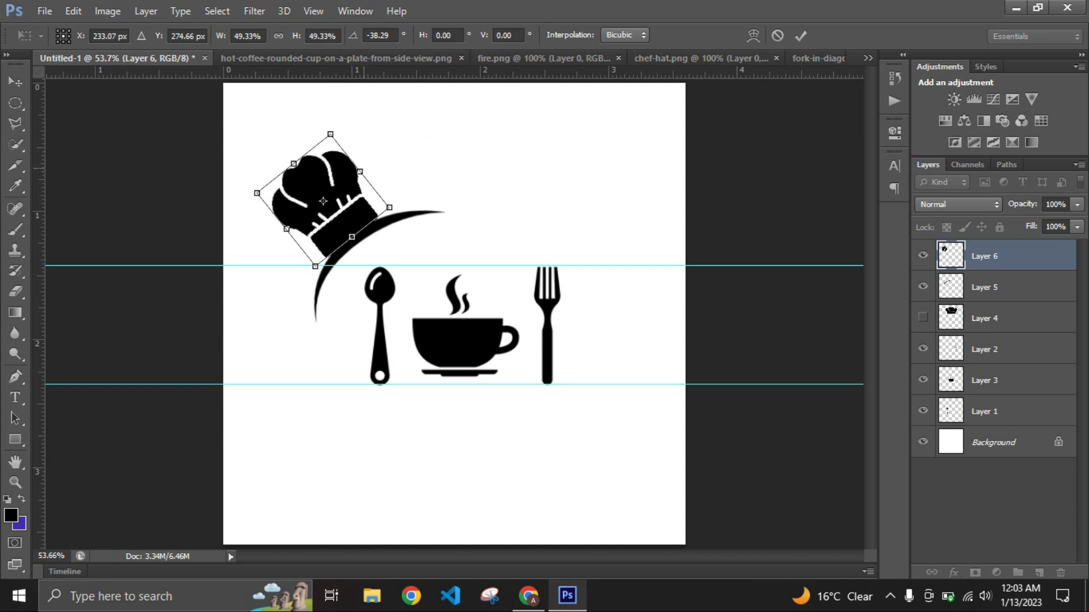
pyautogui.moveTo(330, 135); pyautogui.dragTo(324, 186)
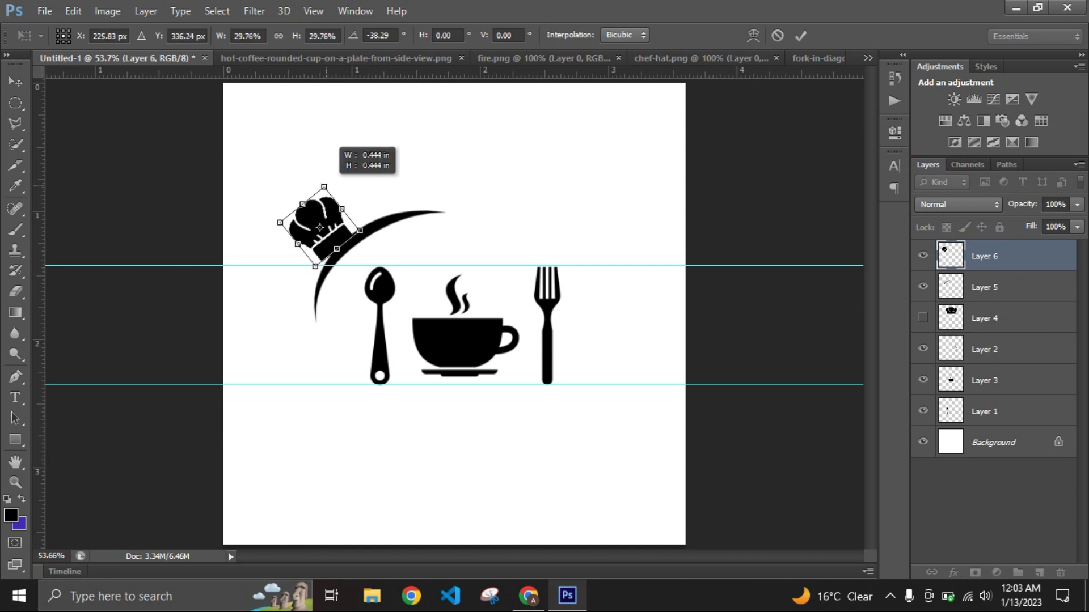
pyautogui.moveTo(383, 201); pyautogui.dragTo(324, 202)
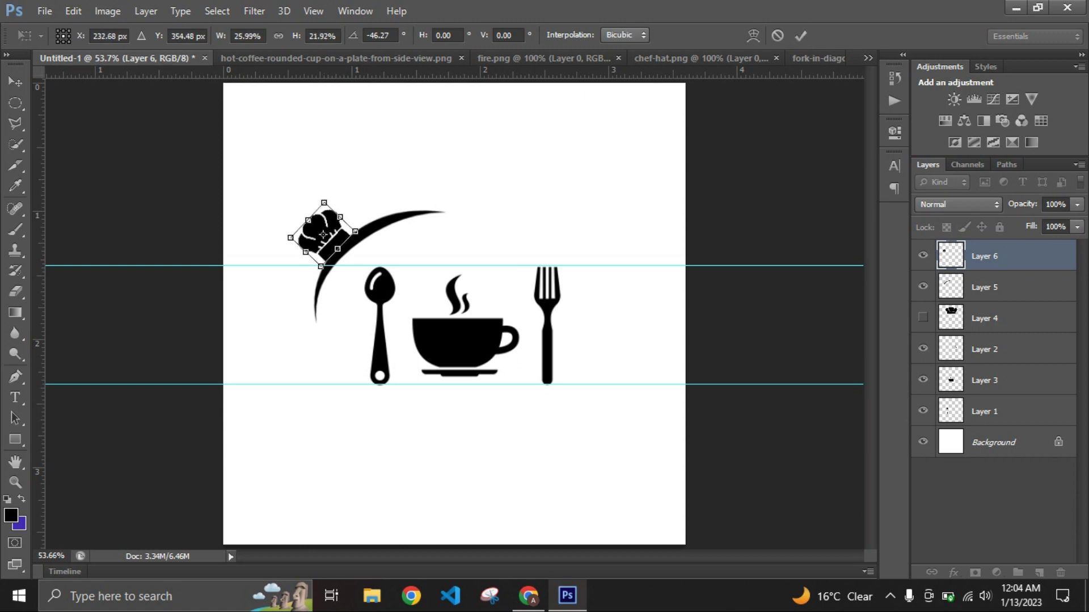
pyautogui.press('Return')
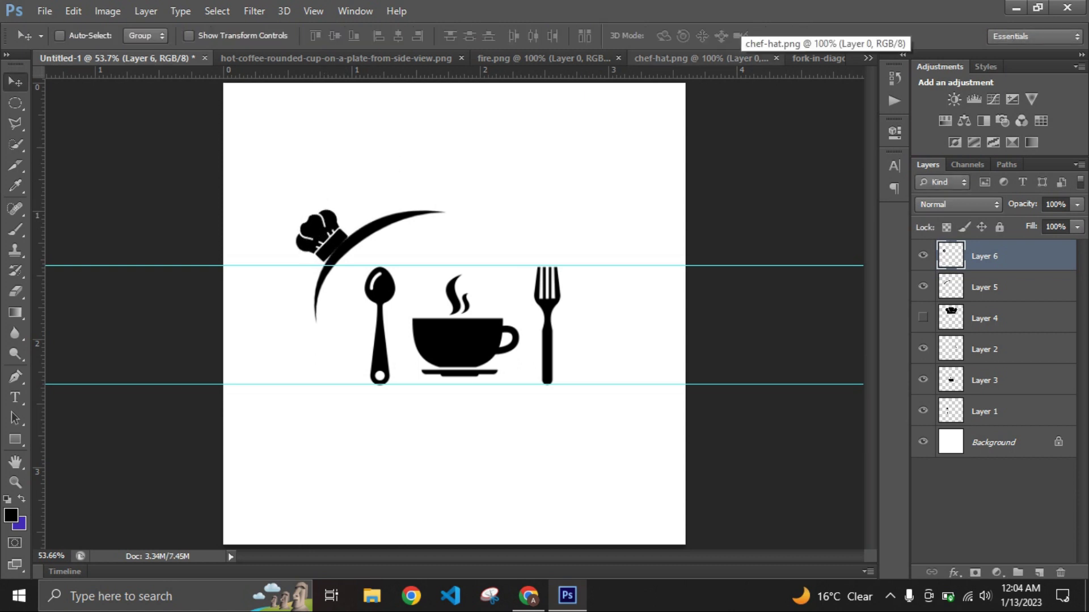
# - Nudge the hat onto the arc's left end, then move hat and arc right together
pyautogui.scroll(3, 378, 193)
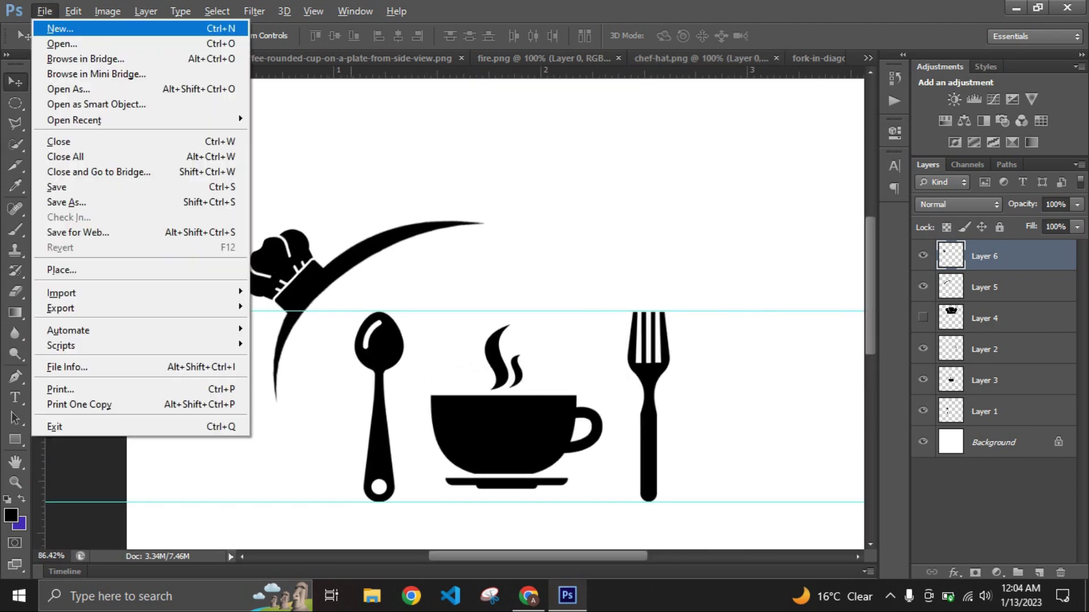
pyautogui.press('Down')
pyautogui.press('Down')
pyautogui.press('Down')
pyautogui.press('Down')
pyautogui.press('Down')
pyautogui.press('Down')
pyautogui.press('Down')
pyautogui.press('Down')
pyautogui.press('Down')
pyautogui.press('Down')
pyautogui.press('Down')
pyautogui.press('Down')
pyautogui.press('Left')
pyautogui.press('Left')
pyautogui.press('Left')
pyautogui.press('Left')
pyautogui.press('Left')
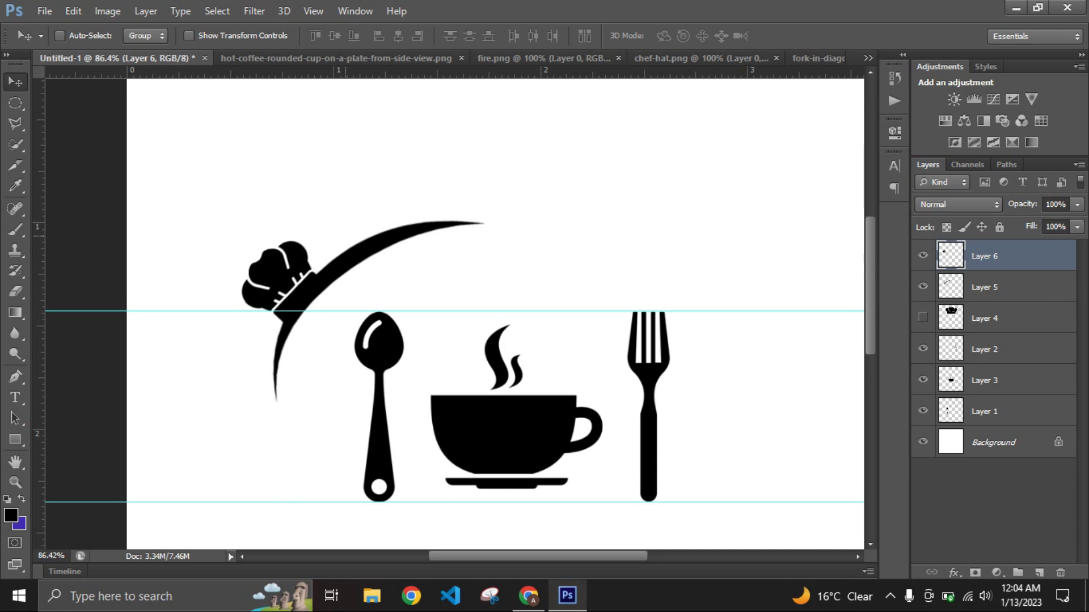
pyautogui.scroll(-3, 412, 235)
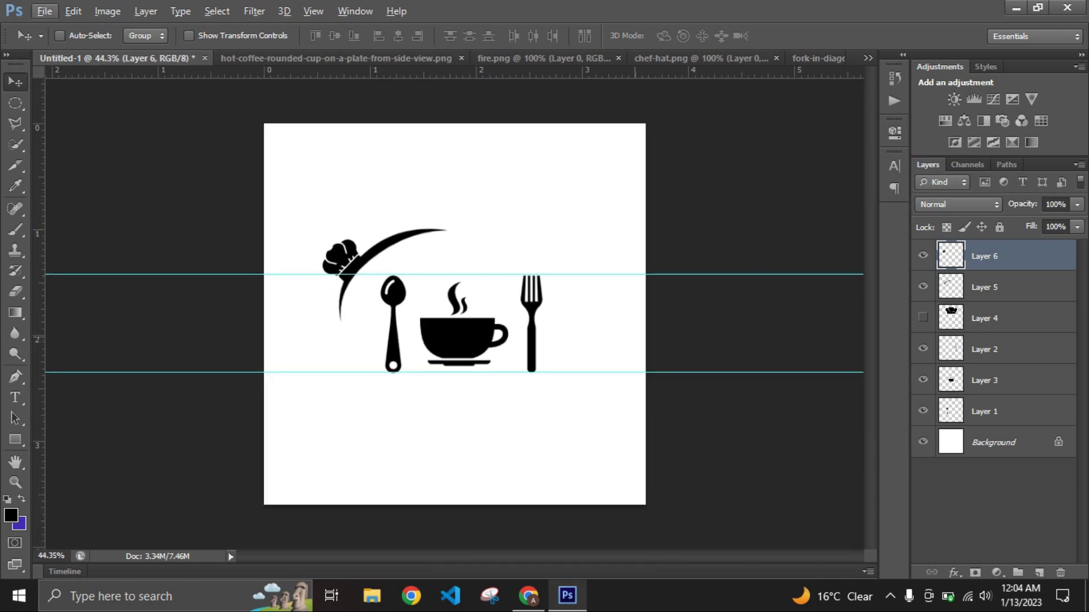
pyautogui.keyDown('ctrl'); pyautogui.click(984, 287); pyautogui.keyUp('ctrl')
pyautogui.moveTo(370, 220); pyautogui.dragTo(386, 222)
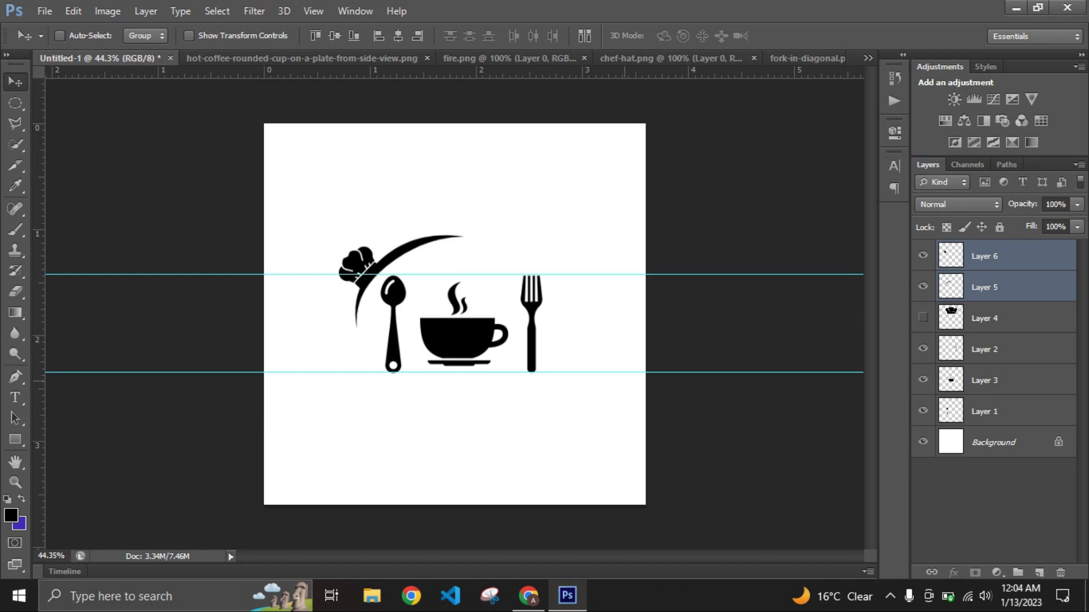
# - Create a new layer for the plate and add vertical guides beside the icons
pyautogui.click(984, 256)
pyautogui.click(1039, 572)
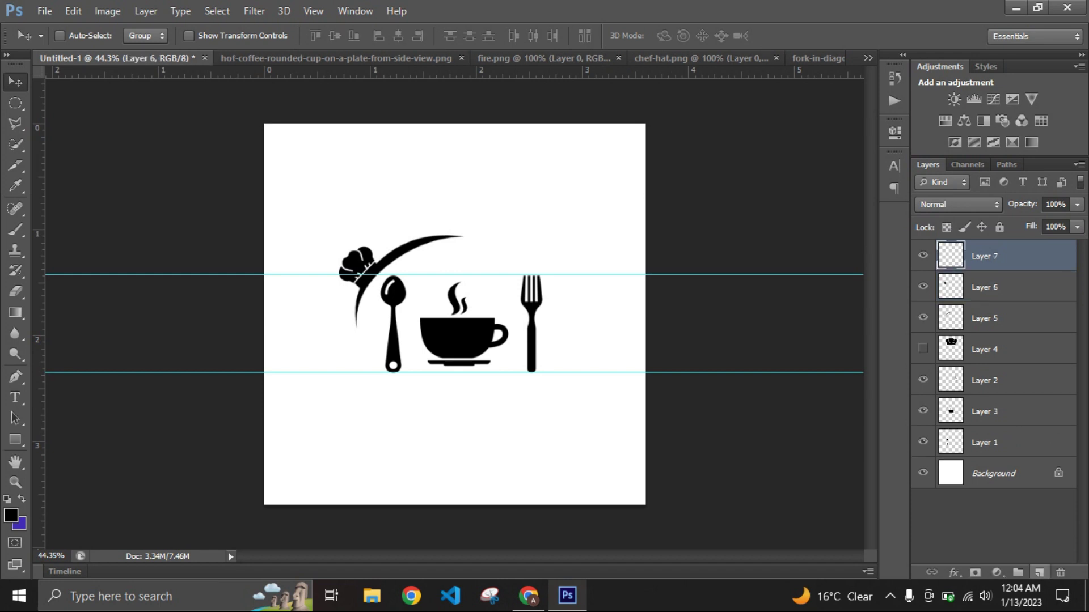
pyautogui.press('p')
pyautogui.press('p')
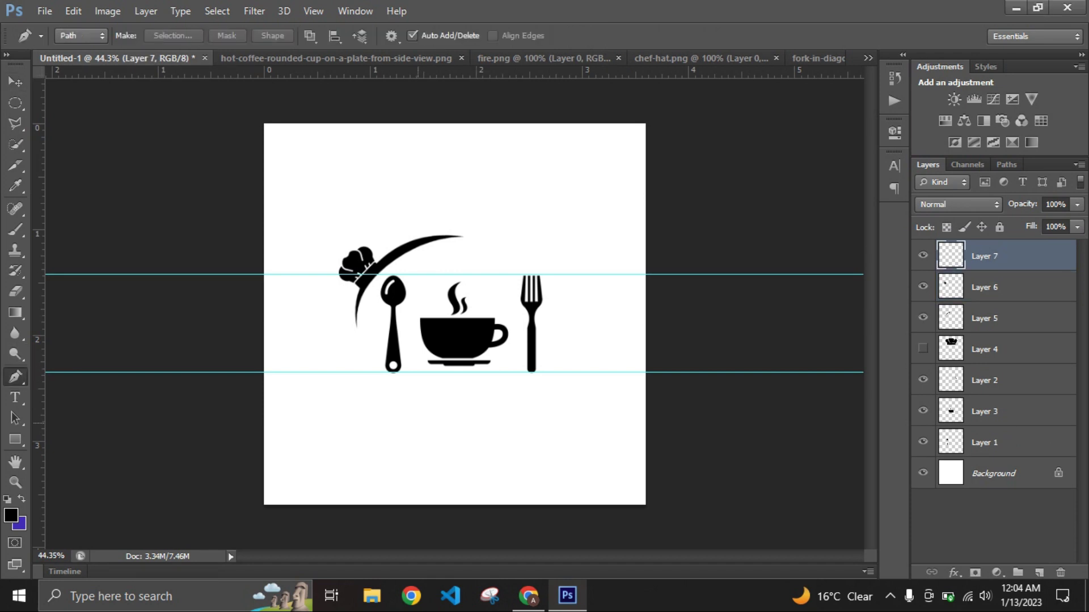
pyautogui.press('super')
pyautogui.press('Escape')
pyautogui.scroll(2, 467, 348)
pyautogui.scroll(1, 431, 402)
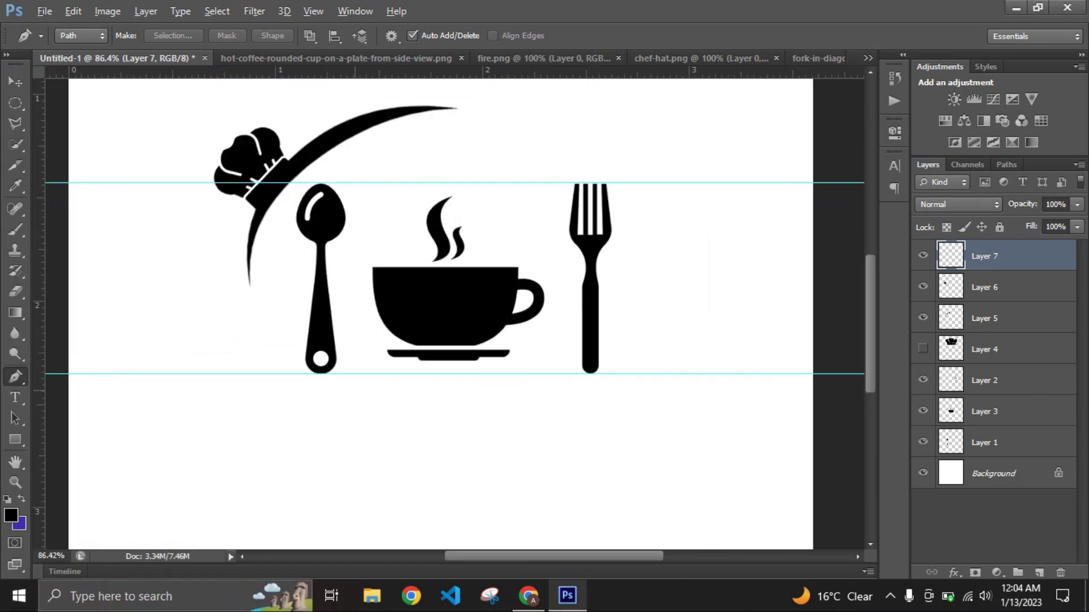
pyautogui.scroll(1, 431, 402)
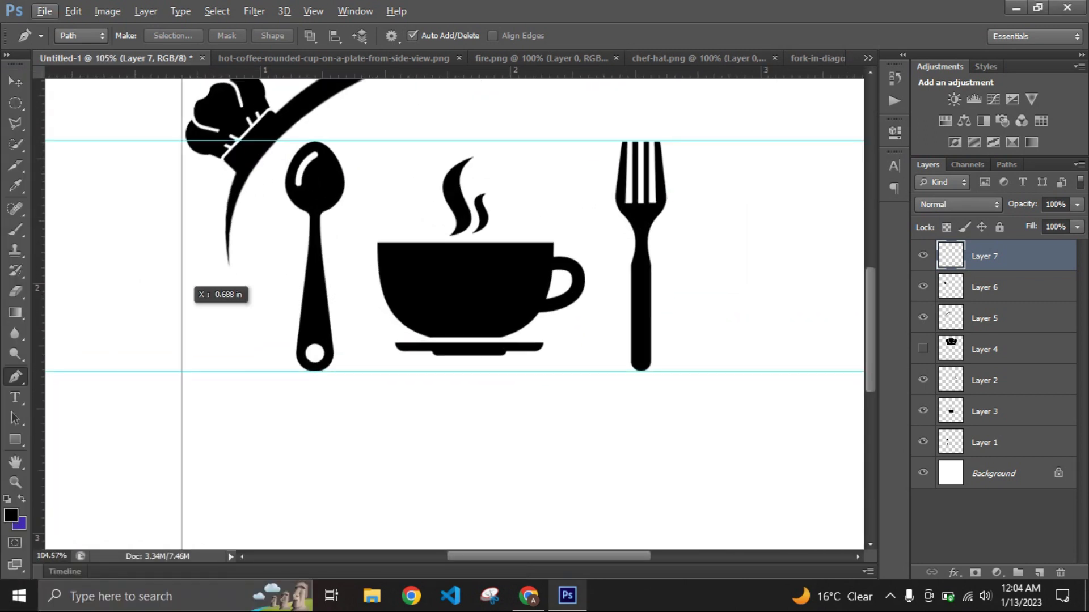
pyautogui.moveTo(39, 295); pyautogui.dragTo(704, 311)
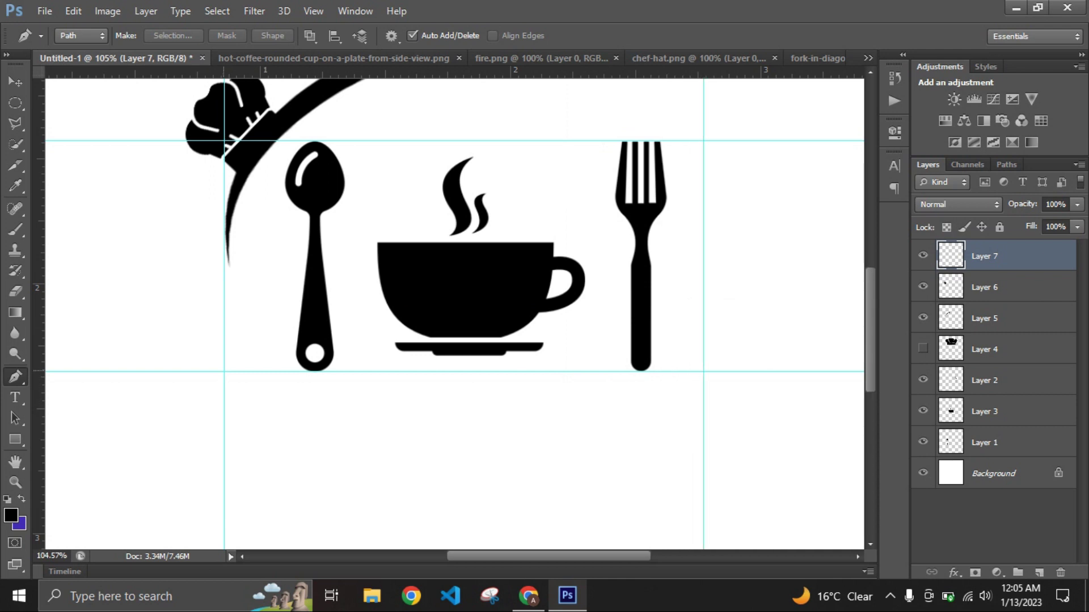
# - Draw the curved plate outline between the guides, fill it black, and deselect
pyautogui.click(225, 372)
pyautogui.moveTo(704, 372); pyautogui.dragTo(826, 227)
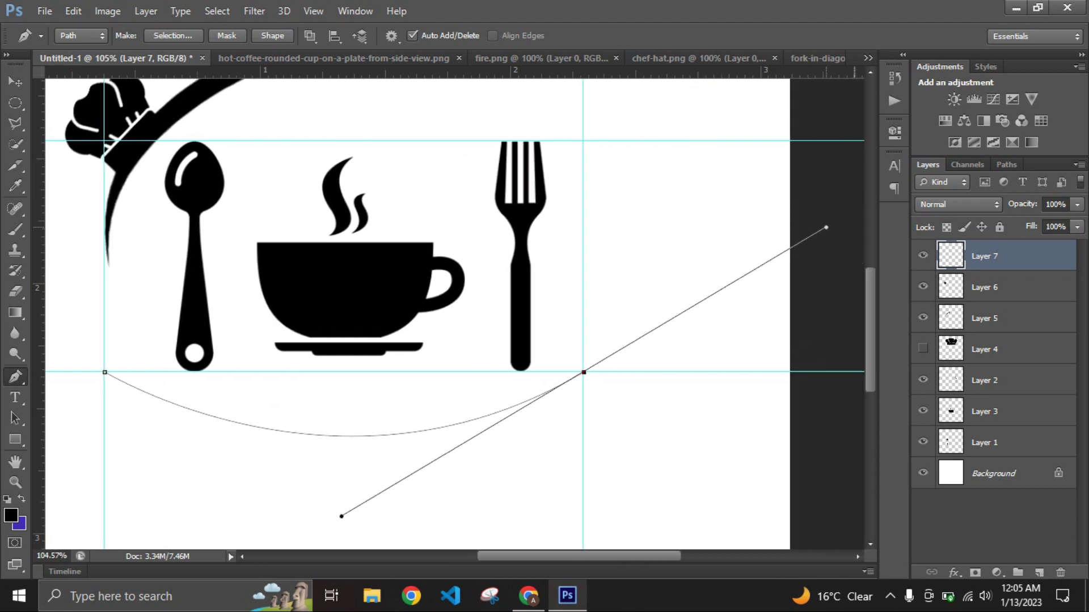
pyautogui.moveTo(826, 227); pyautogui.dragTo(826, 227)
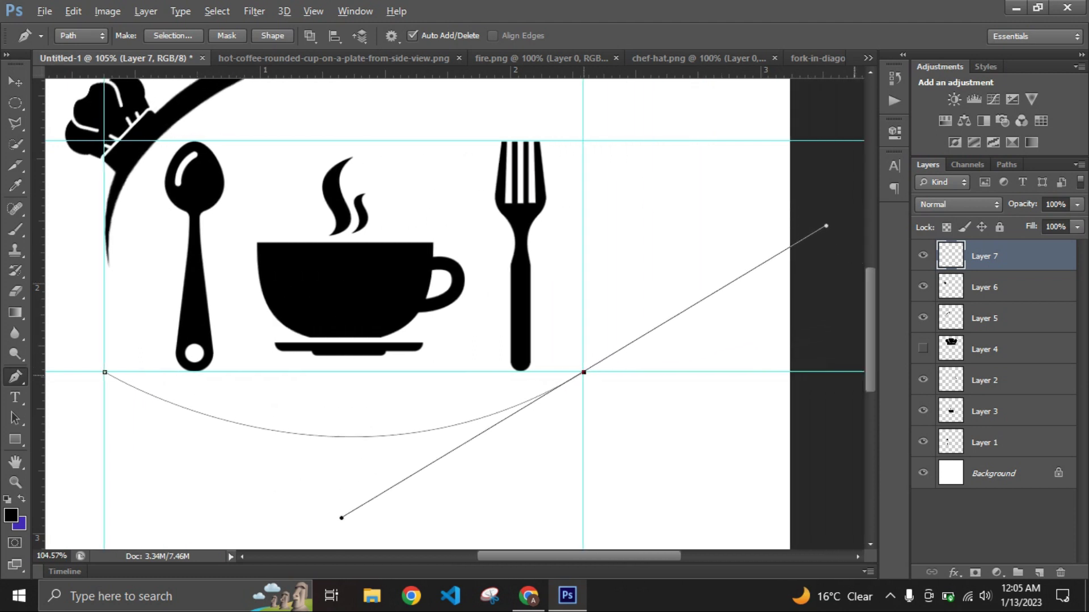
pyautogui.click(105, 372)
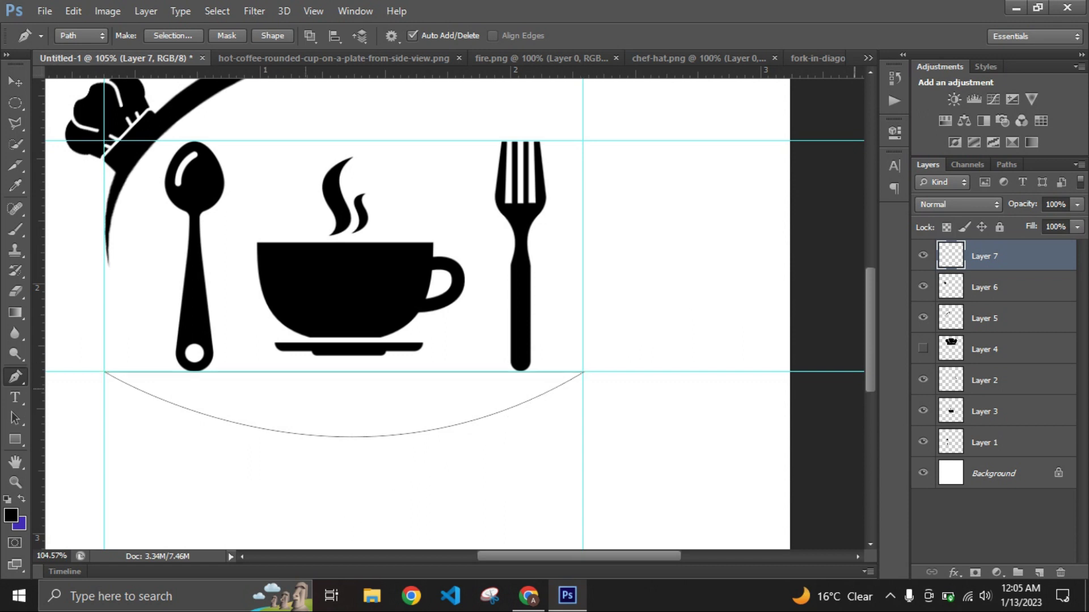
pyautogui.rightClick(304, 391)
pyautogui.click(340, 163)
pyautogui.click(627, 168)
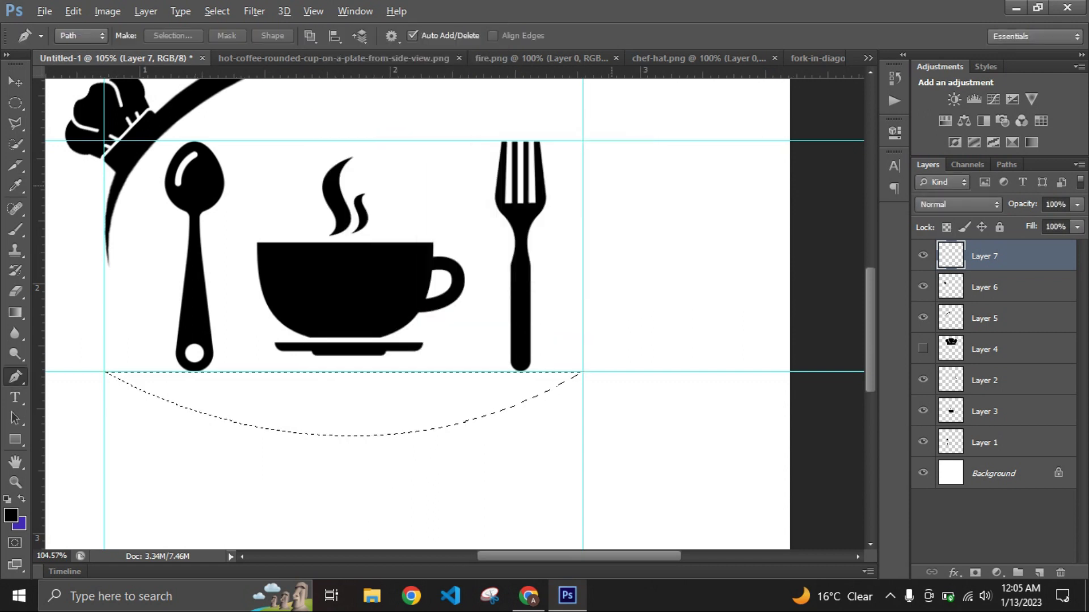
pyautogui.hotkey('alt', 'BackSpace')
pyautogui.hotkey('ctrl', 'd')
# - Squash the black plate to about 42% height into a thin crescent
pyautogui.scroll(1, 570, 392)
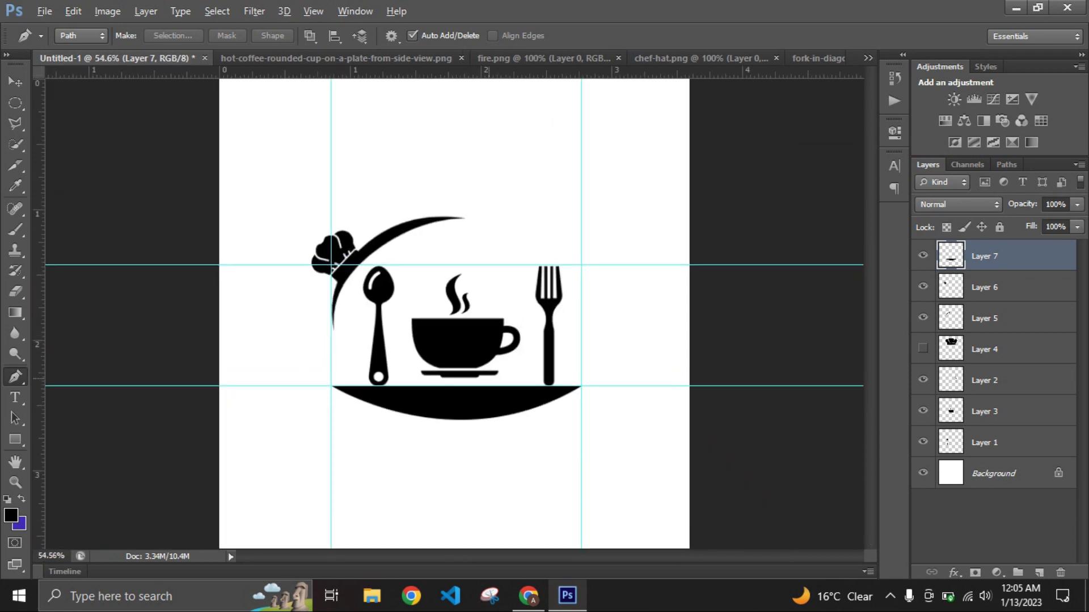
pyautogui.scroll(1, 570, 391)
pyautogui.scroll(1, 569, 392)
pyautogui.hotkey('ctrl', 't')
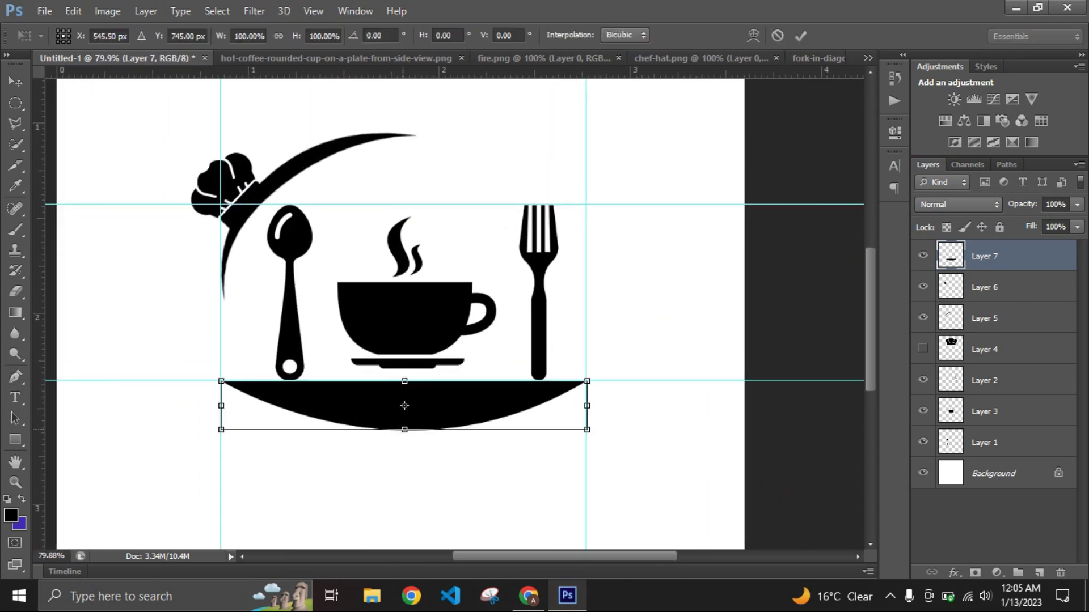
pyautogui.moveTo(404, 429); pyautogui.dragTo(404, 401)
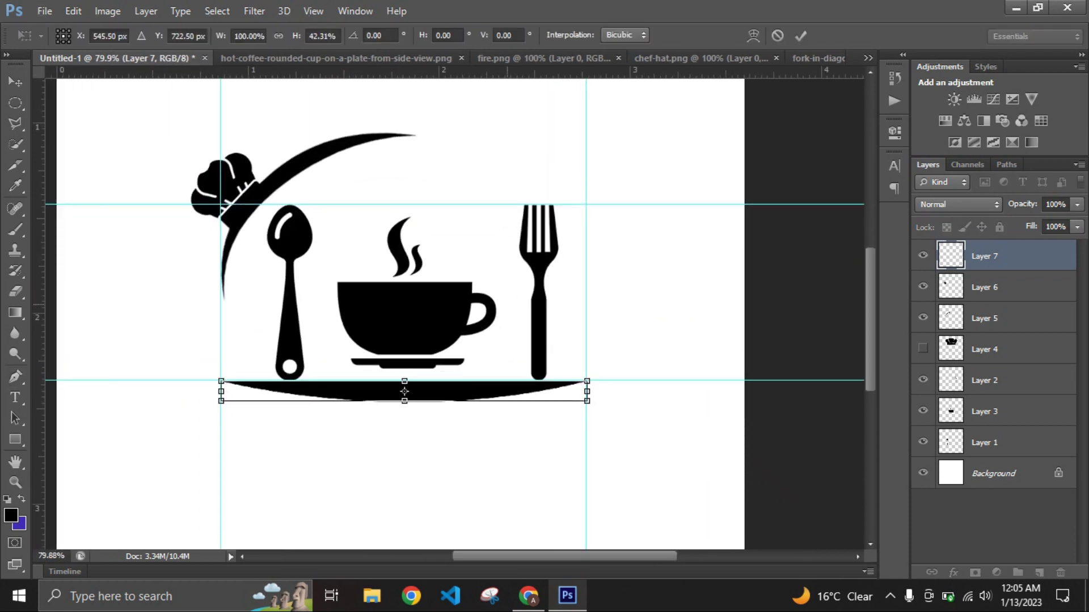
pyautogui.press('p')
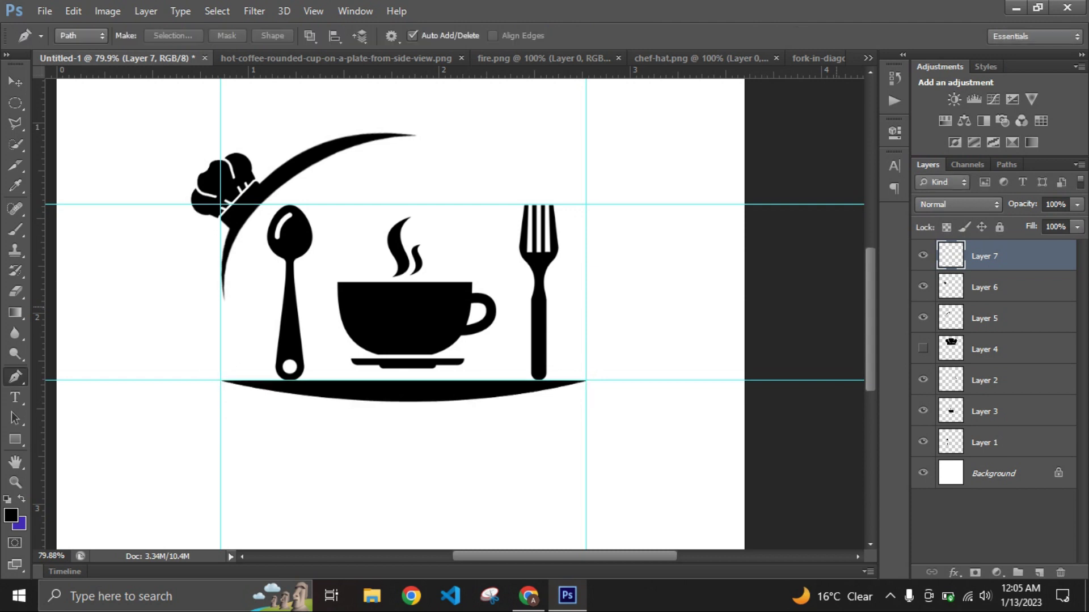
pyautogui.hotkey('alt', '[')
pyautogui.hotkey('alt', '[')
pyautogui.hotkey('alt', '[')
pyautogui.hotkey('alt', '[')
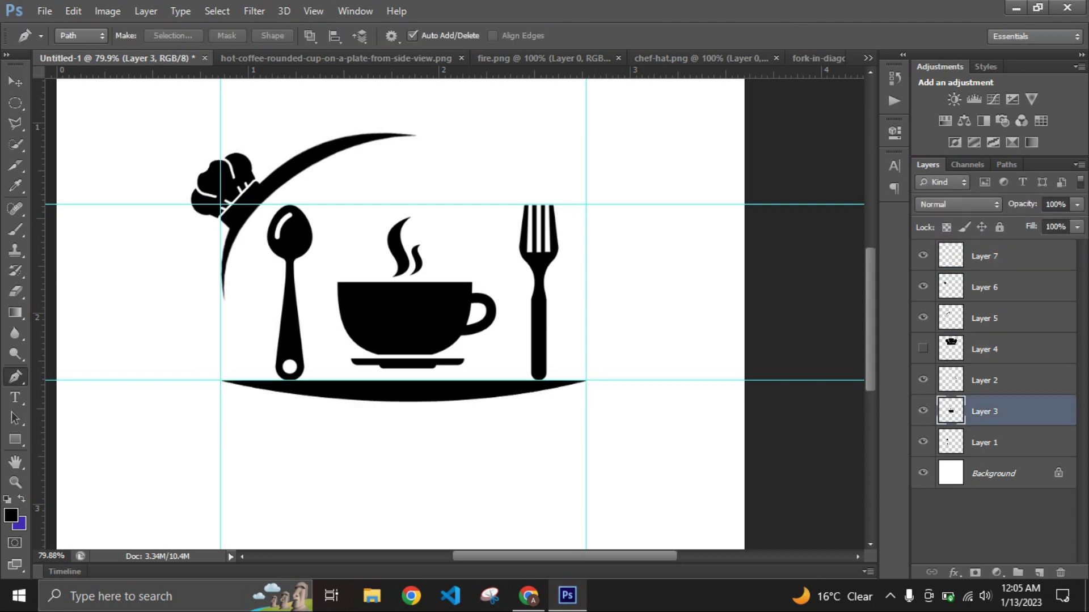
# - Nudge the coffee cup down and back into its original position
pyautogui.press('v')
pyautogui.hotkey('shift', 'Down')
pyautogui.hotkey('shift', 'Down')
pyautogui.hotkey('shift', 'Down')
pyautogui.press('Down')
pyautogui.press('Down')
pyautogui.press('Up')
pyautogui.press('Up')
pyautogui.press('m')
pyautogui.press('v')
# - Add a new empty layer above Layer 7 and zoom in on the coffee cup
pyautogui.hotkey('alt', '.')
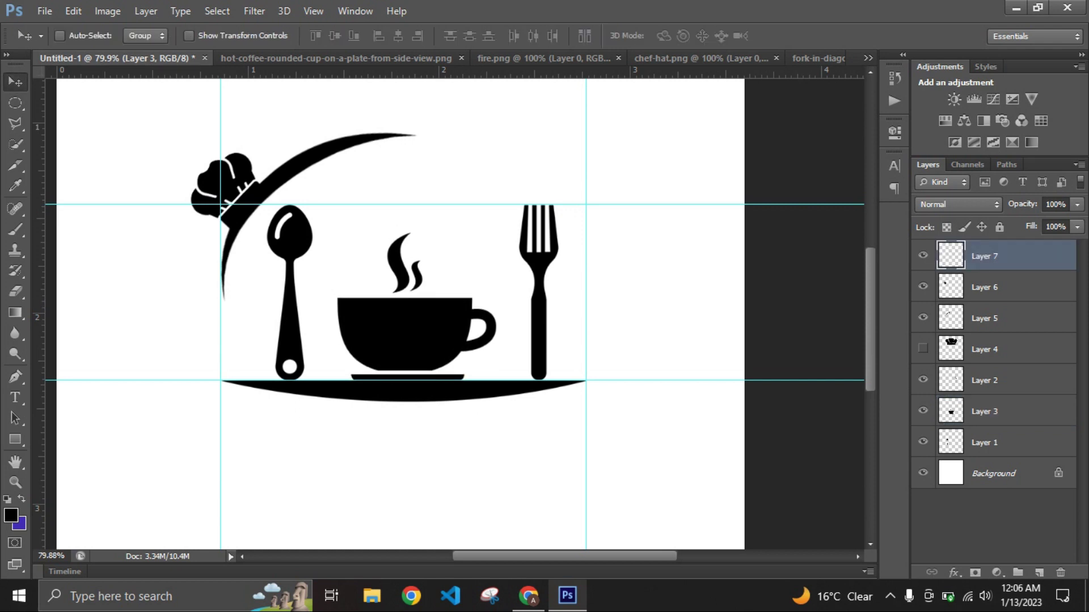
pyautogui.hotkey('ctrl', 'shift', 'alt', 'n')
pyautogui.press('p')
pyautogui.hotkey('ctrl', '+')
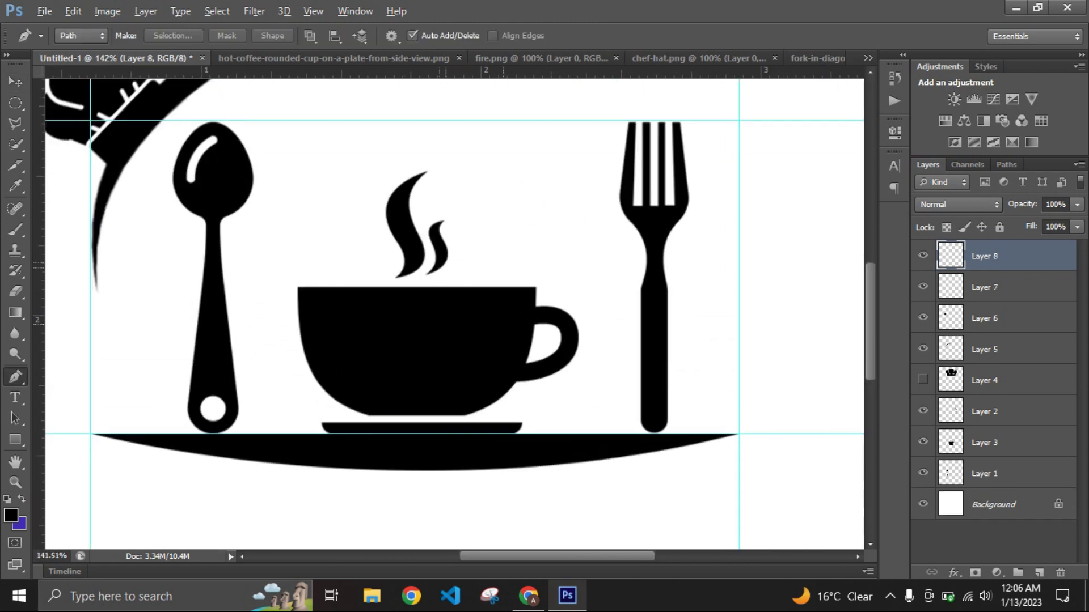
pyautogui.hotkey('ctrl', '+')
pyautogui.keyDown('alt'); pyautogui.scroll(3, 519, 313); pyautogui.keyUp('alt')
# - Draw a crescent-shaped path inside the cup's right side and make it a selection
pyautogui.click(514, 297)
pyautogui.moveTo(440, 447); pyautogui.dragTo(366, 473)
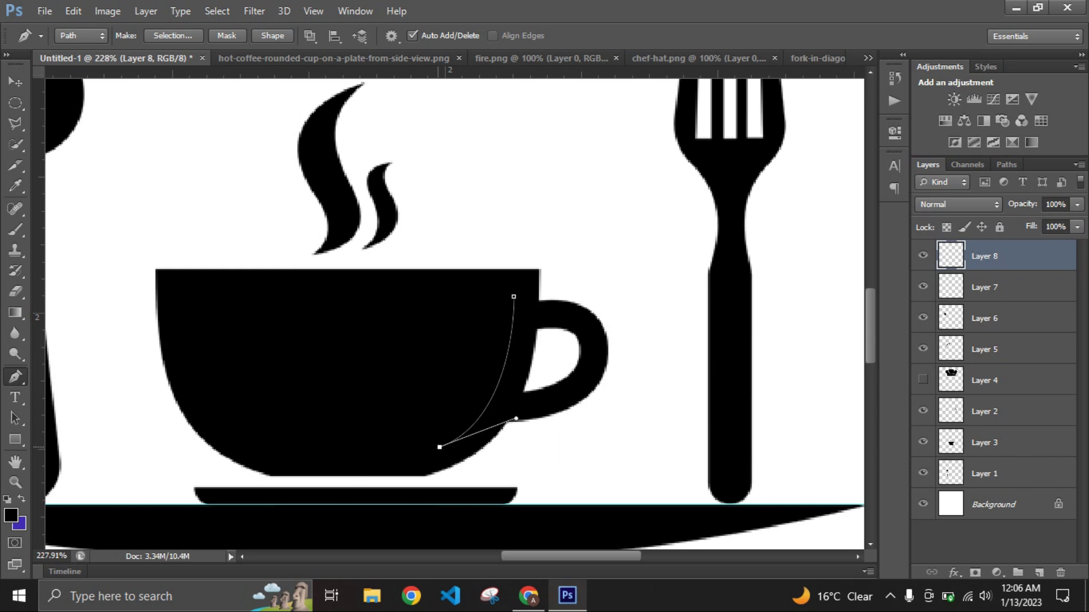
pyautogui.scroll(1, 454, 312)
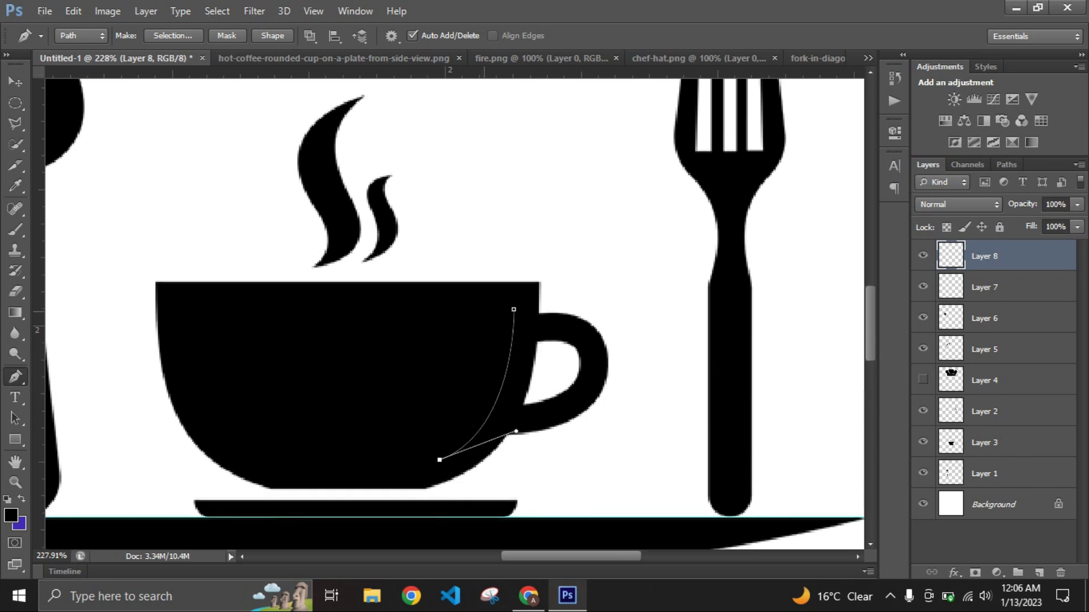
pyautogui.moveTo(475, 294); pyautogui.dragTo(466, 187)
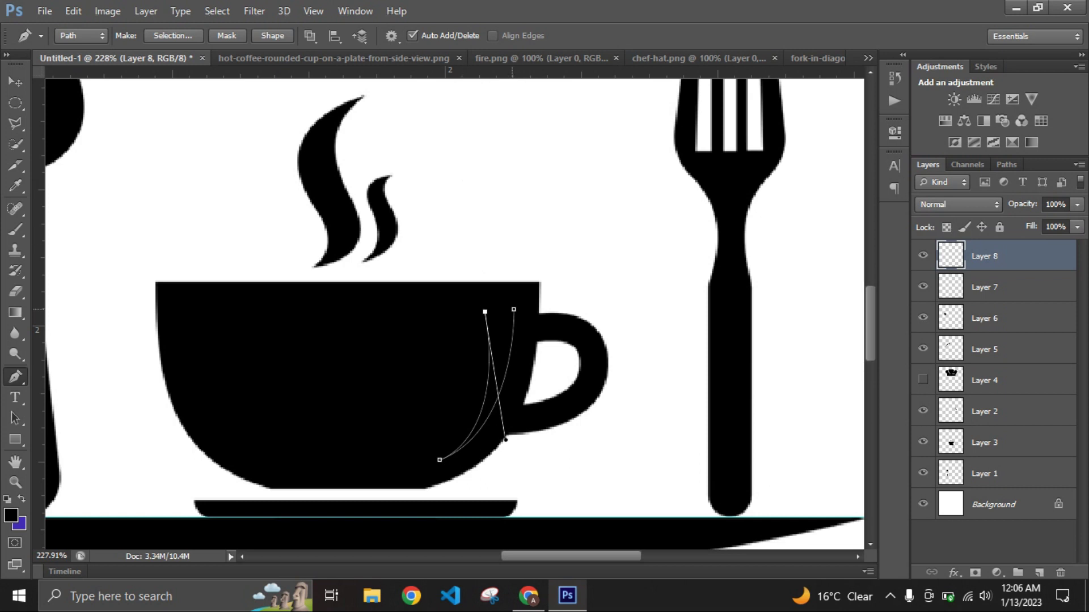
pyautogui.rightClick(500, 215)
pyautogui.click(559, 287)
pyautogui.click(627, 168)
# - Fill the crescent selection with pure white
pyautogui.click(20, 524)
pyautogui.click(651, 319)
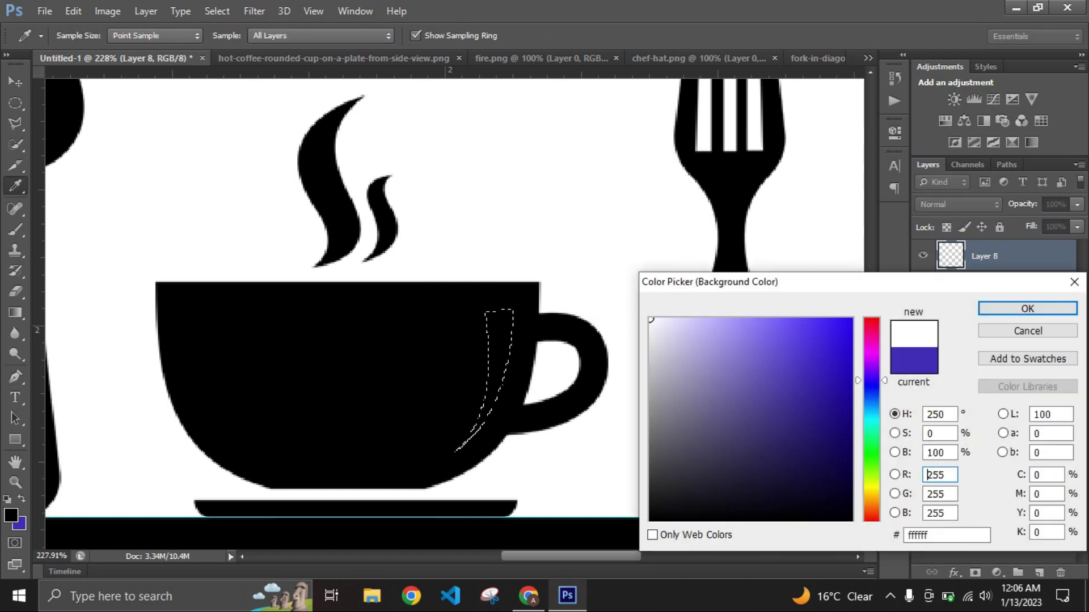
pyautogui.press('Return')
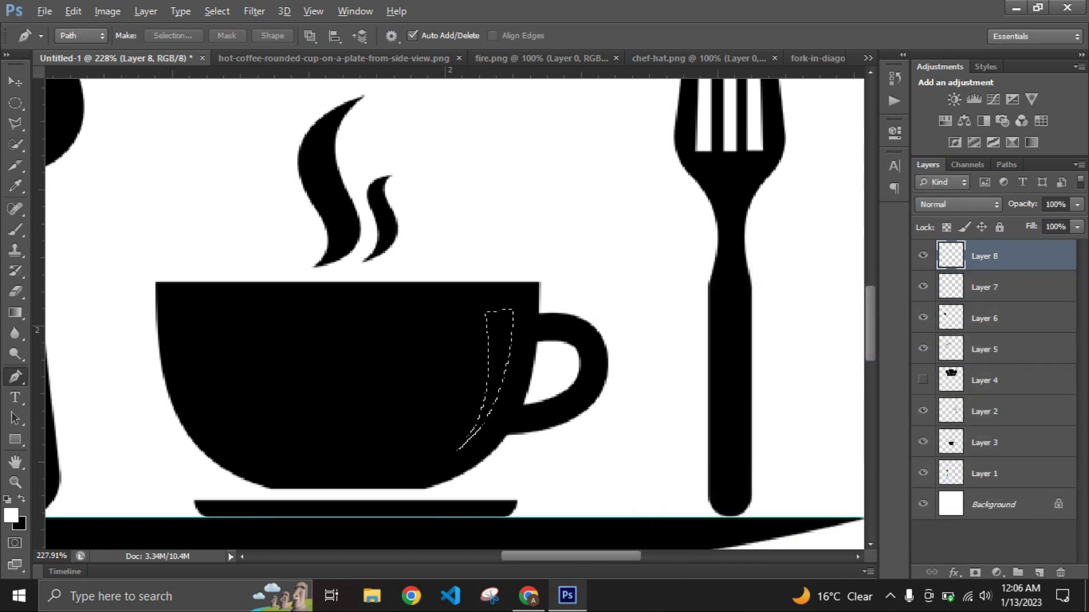
pyautogui.hotkey('alt', 'BackSpace')
pyautogui.scroll(-5, 454, 312)
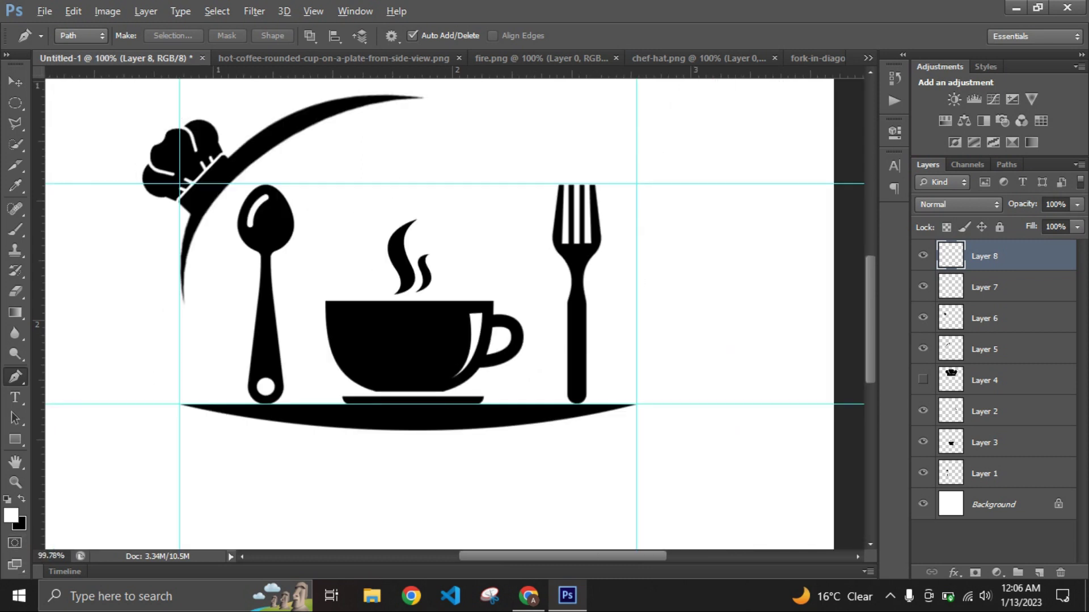
# - Zoom in and add a new layer for the fork's hole
pyautogui.scroll(1, 707, 406)
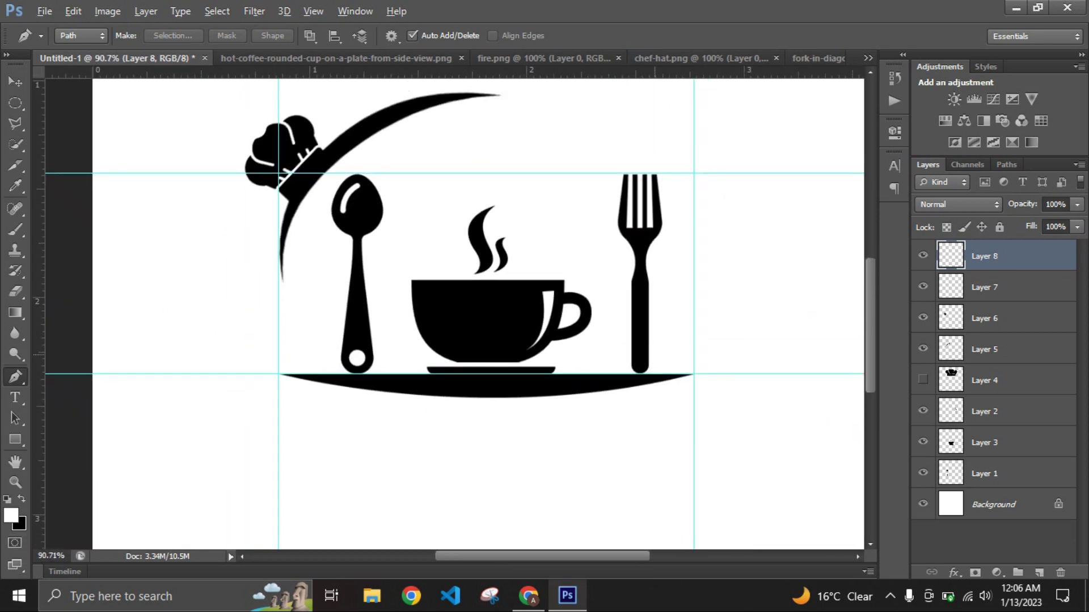
pyautogui.scroll(1, 708, 406)
pyautogui.scroll(2, 708, 406)
pyautogui.scroll(1, 707, 406)
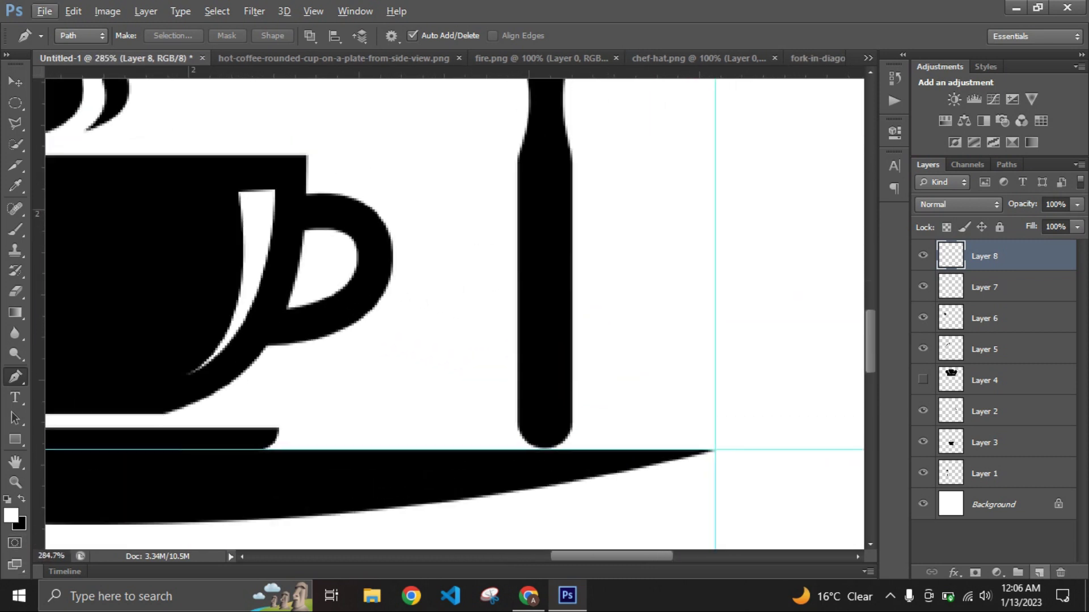
pyautogui.hotkey('ctrl', 'shift', 'alt', 'n')
pyautogui.scroll(2, 555, 409)
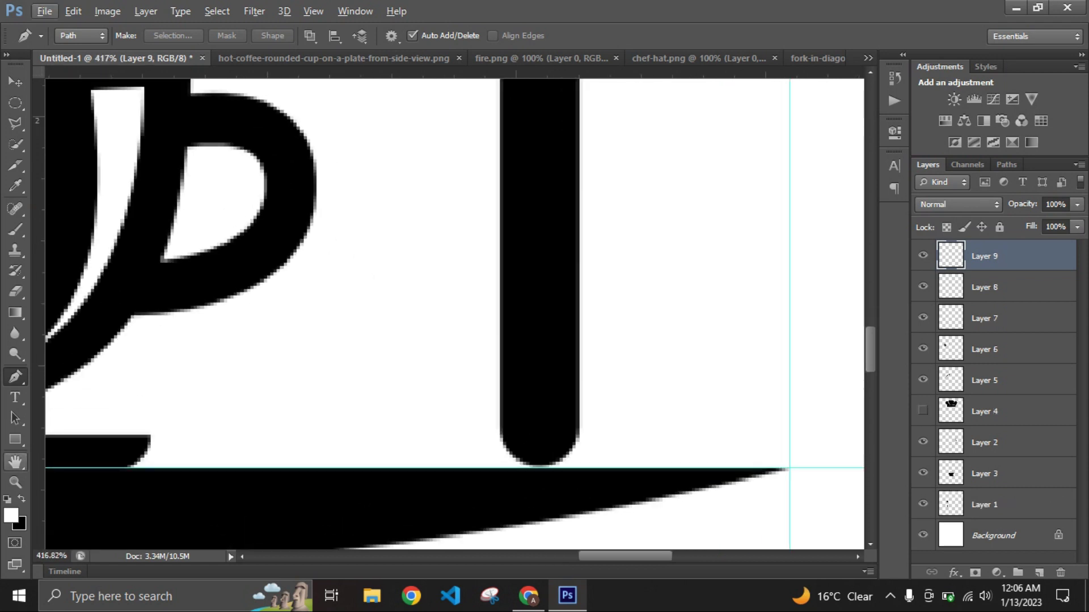
# - Draw a small 14 px white circle on the fork handle's bottom end
pyautogui.click(15, 440)
pyautogui.click(84, 466)
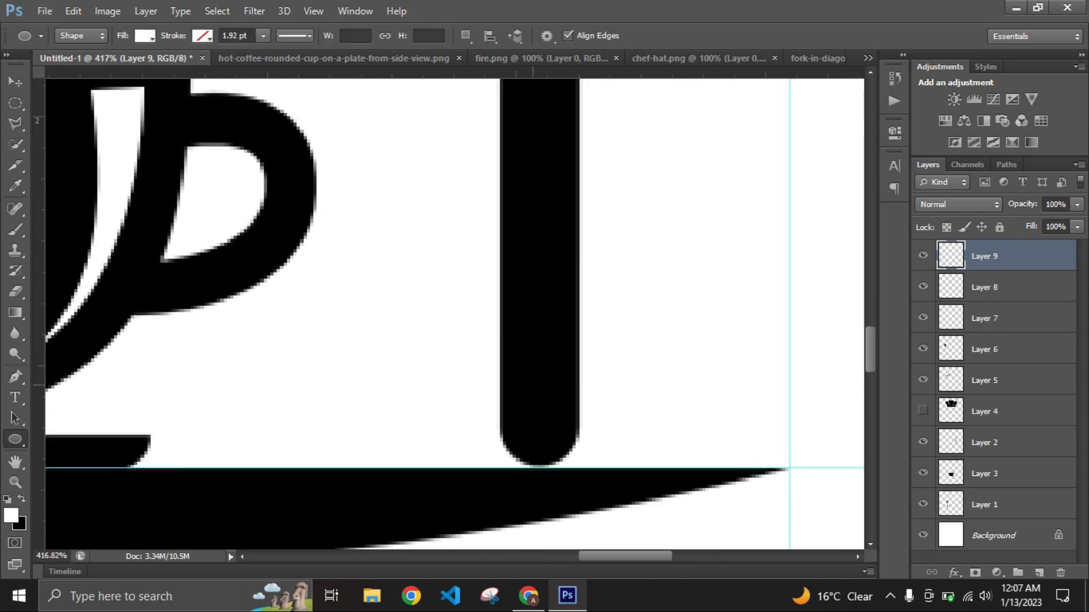
pyautogui.moveTo(520, 381)
pyautogui.mouseDown()
pyautogui.moveTo(566, 427)
pyautogui.moveTo(545, 416)
pyautogui.mouseUp()
pyautogui.press('v')
pyautogui.hotkey('ctrl', '0')
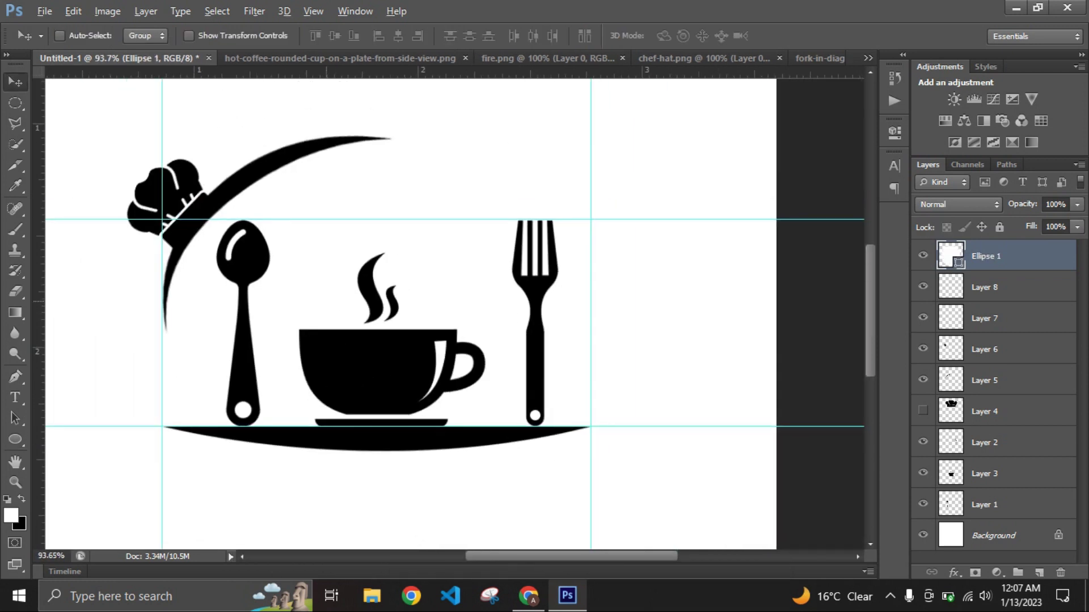
pyautogui.scroll(-1, 431, 312)
pyautogui.scroll(-2, 431, 312)
pyautogui.scroll(1, 431, 312)
pyautogui.scroll(2, 431, 312)
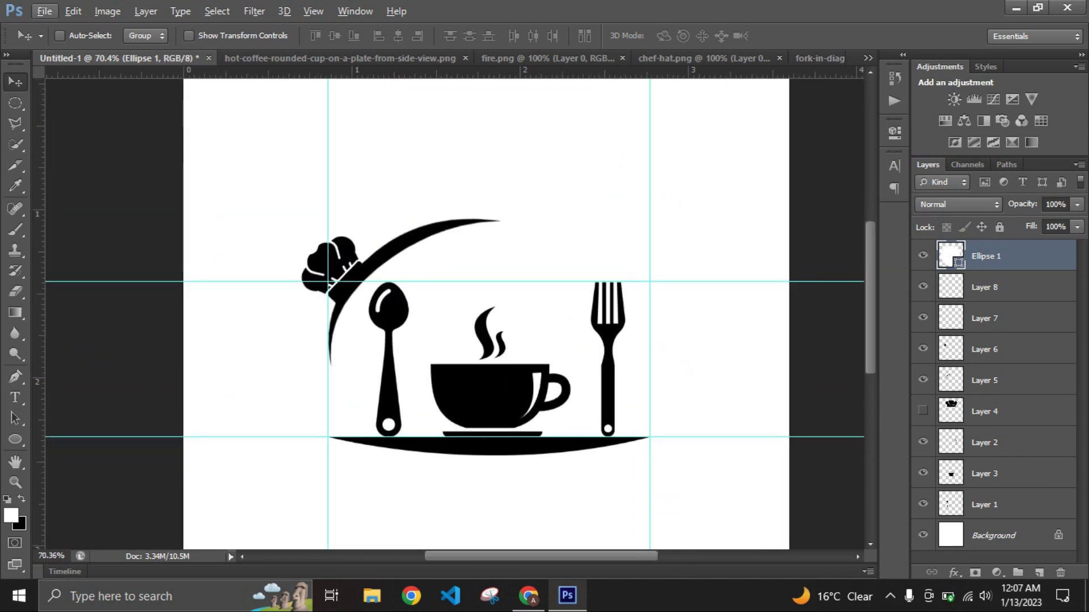
pyautogui.scroll(2, 415, 447)
pyautogui.scroll(2, 416, 447)
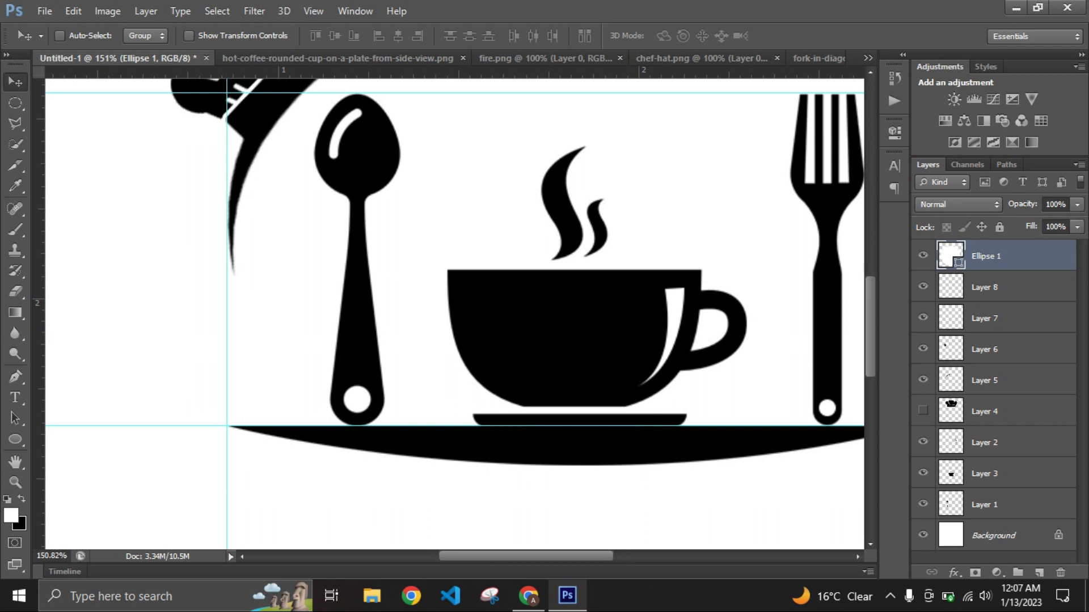
# - Toggle the cup highlight's visibility and add a new empty layer above the circle
pyautogui.click(923, 286)
pyautogui.hotkey('ctrl', 'shift', 'alt', 'n')
pyautogui.scroll(1, 349, 451)
pyautogui.press('p')
pyautogui.scroll(1, 526, 442)
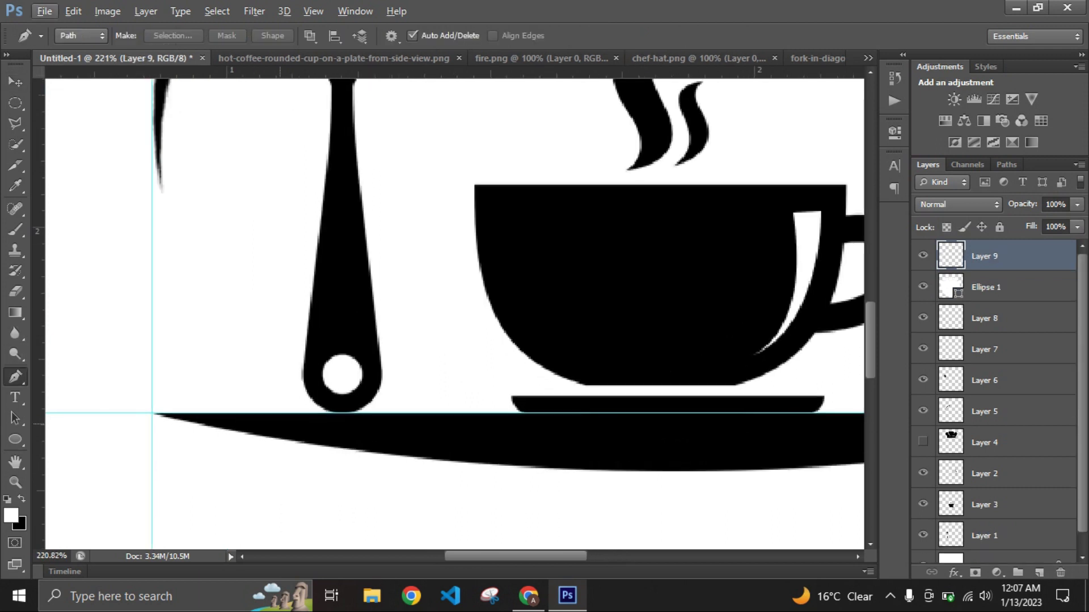
# - Draw a curved cut-out path along the plate's top edge and convert it to a selection
pyautogui.click(271, 423)
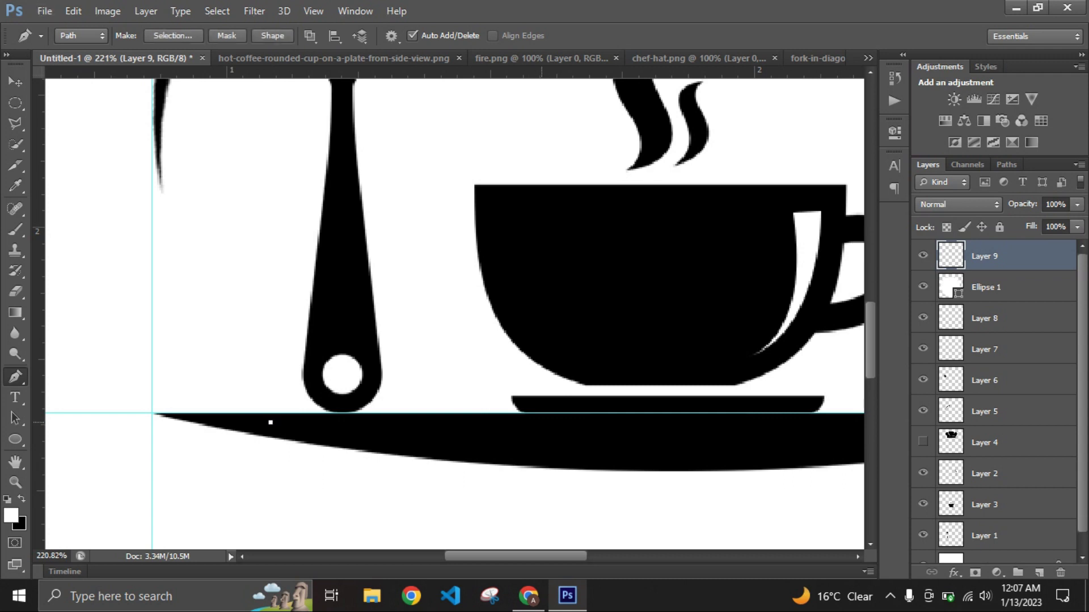
pyautogui.moveTo(414, 465); pyautogui.dragTo(479, 470)
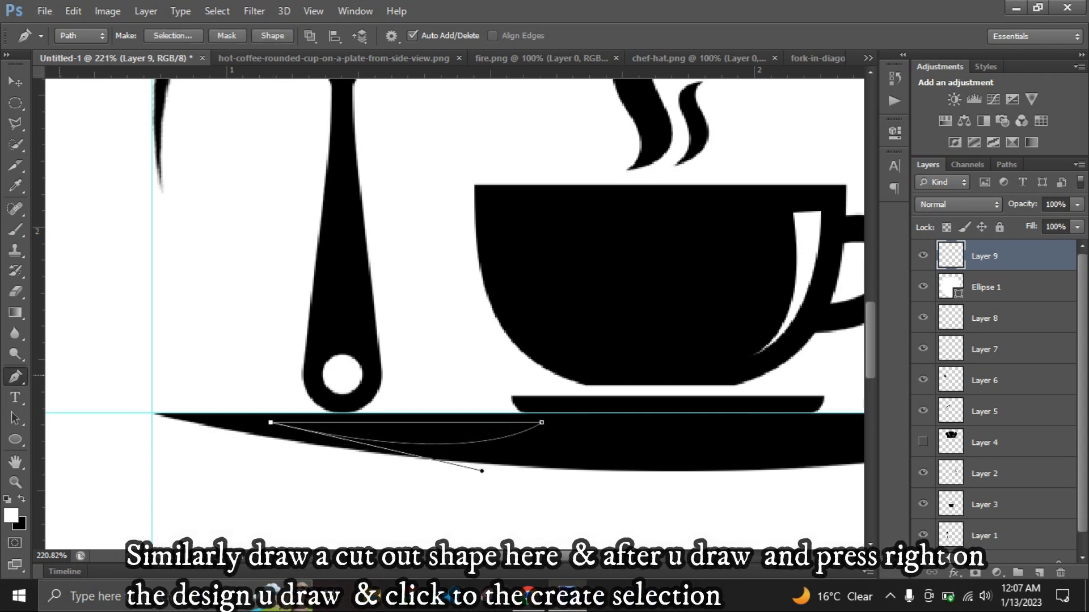
pyautogui.hscroll(-5, 453, 312)
pyautogui.hscroll(-3, 454, 312)
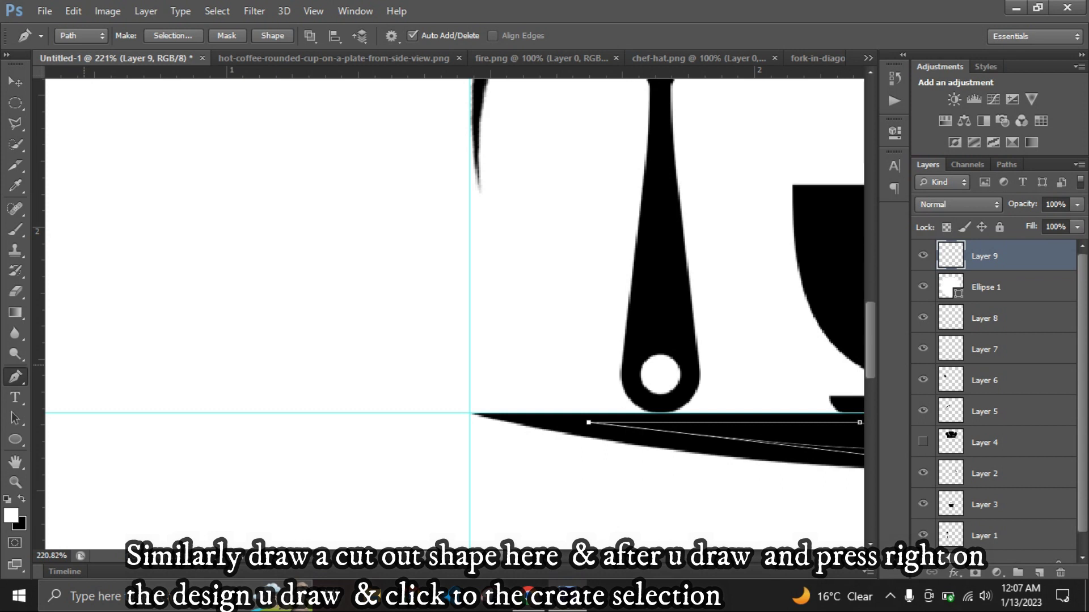
pyautogui.rightClick(803, 443)
pyautogui.click(823, 150)
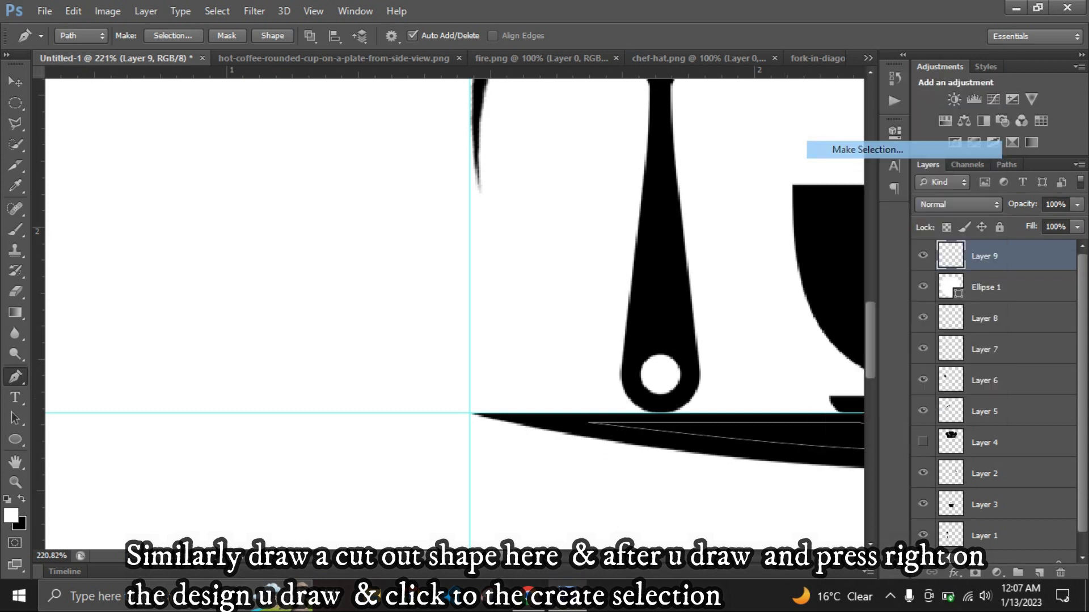
pyautogui.press('Return')
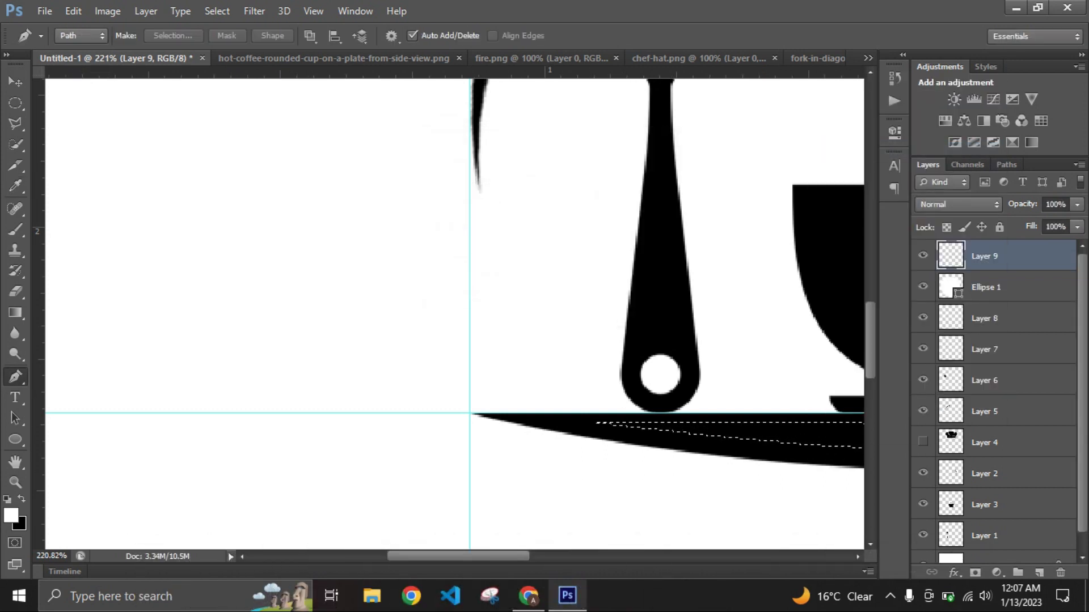
pyautogui.hotkey('ctrl', '0')
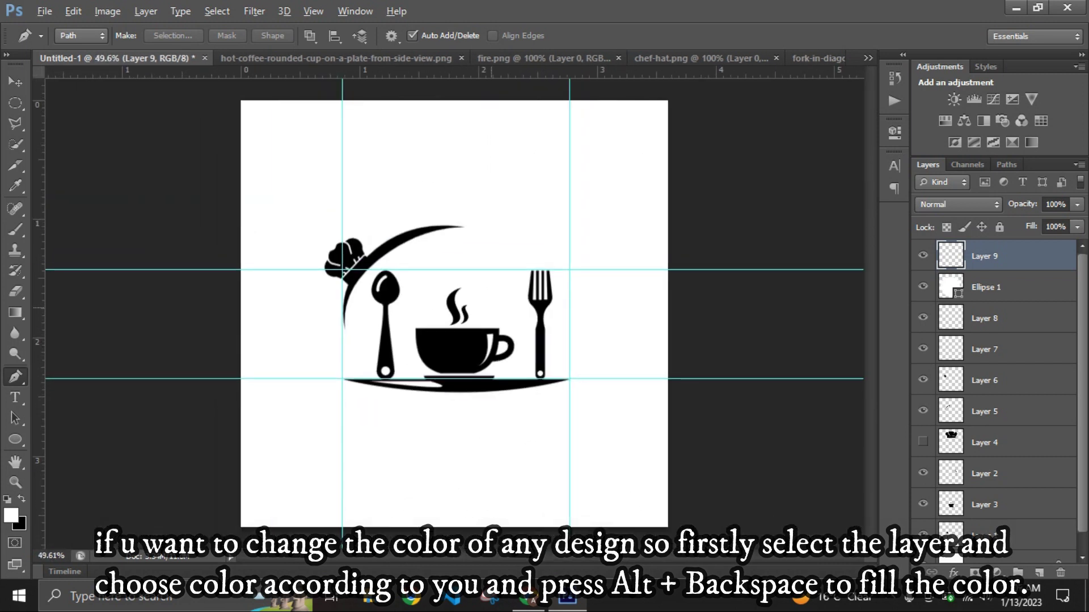
# - Nudge the spoon right and the fork left, then delete Layer 4
pyautogui.press('v')
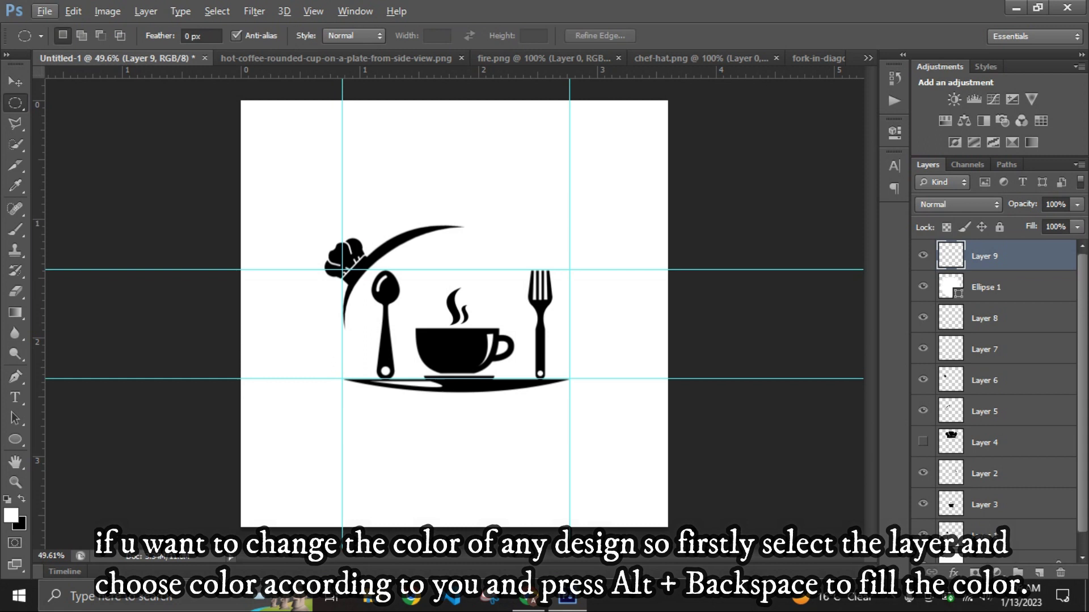
pyautogui.scroll(-1, 998, 397)
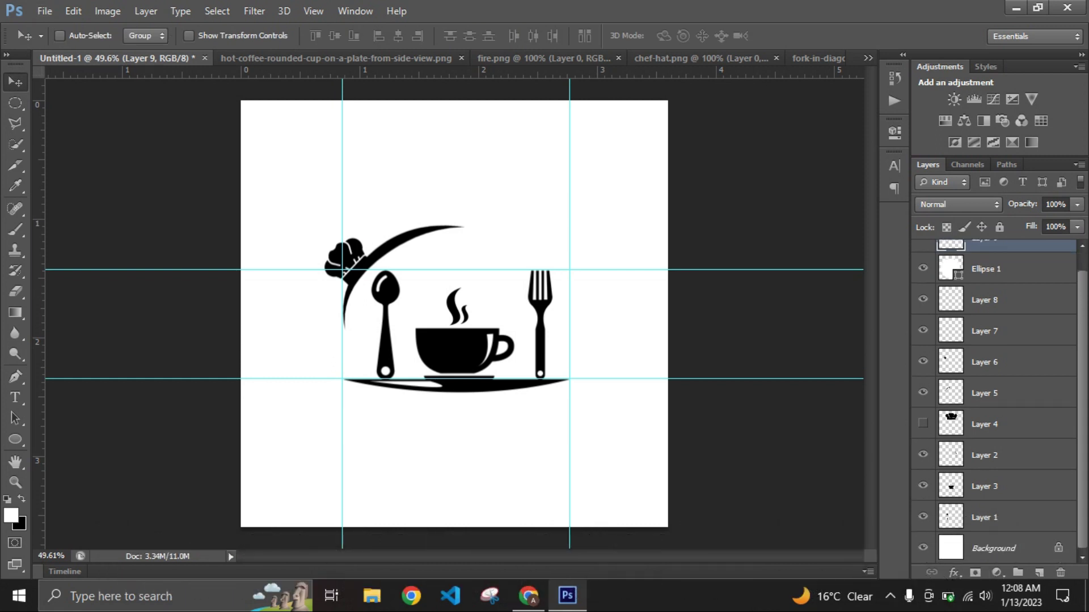
pyautogui.click(984, 517)
pyautogui.press('Right')
pyautogui.press('Right')
pyautogui.press('Right')
pyautogui.press('Right')
pyautogui.press('Right')
pyautogui.press('Right')
pyautogui.press('Right')
pyautogui.press('Right')
pyautogui.press('Right')
pyautogui.hotkey('alt', ']')
pyautogui.hotkey('alt', ']')
pyautogui.press('Left')
pyautogui.press('Left')
pyautogui.press('Left')
pyautogui.press('Left')
pyautogui.press('Left')
pyautogui.press('Left')
pyautogui.press('Left')
pyautogui.press('Left')
pyautogui.press('Left')
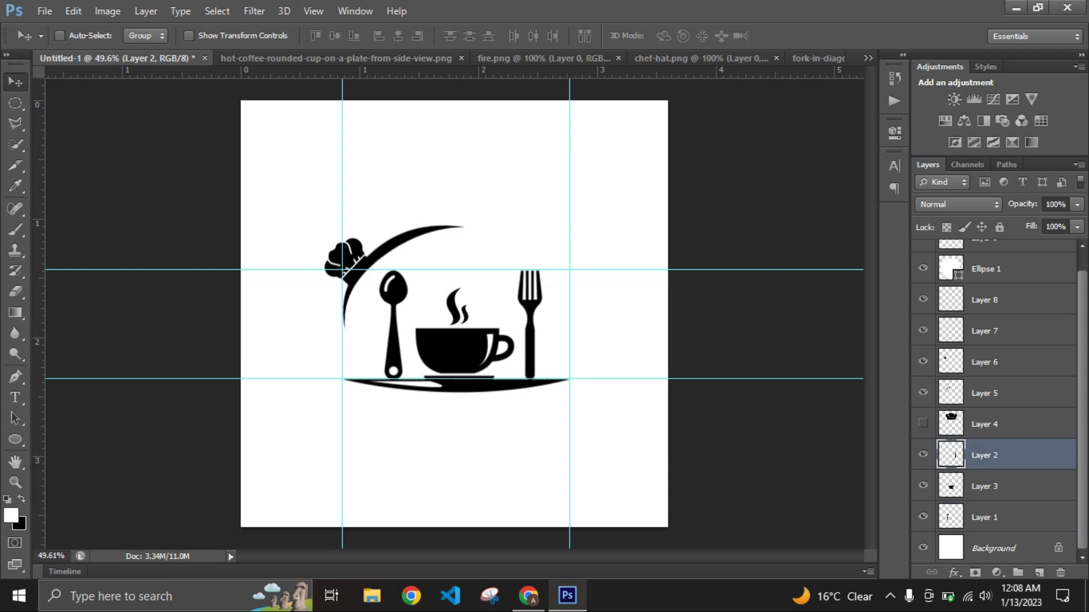
pyautogui.hotkey('alt', ']')
pyautogui.press('Delete')
# - Group Layers 1–9 as 'all icon' and move the whole logo higher
pyautogui.hotkey('shift', 'alt', '[')
pyautogui.hotkey('shift', 'alt', '[')
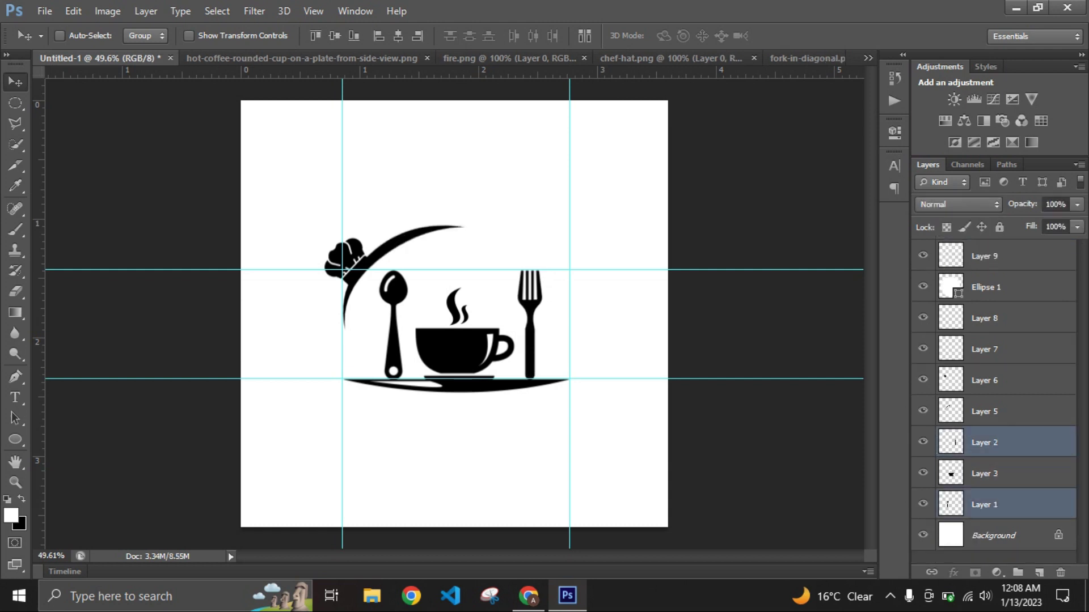
pyautogui.hotkey('shift', 'alt', ']')
pyautogui.hotkey('shift', 'alt', ']')
pyautogui.hotkey('shift', 'alt', ']')
pyautogui.hotkey('shift', 'alt', ']')
pyautogui.hotkey('shift', 'alt', ']')
pyautogui.hotkey('shift', 'alt', ']')
pyautogui.rightClick(994, 340)
pyautogui.press('Escape')
pyautogui.hotkey('ctrl', 'g')
pyautogui.doubleClick(985, 250)
pyautogui.write('all cion')
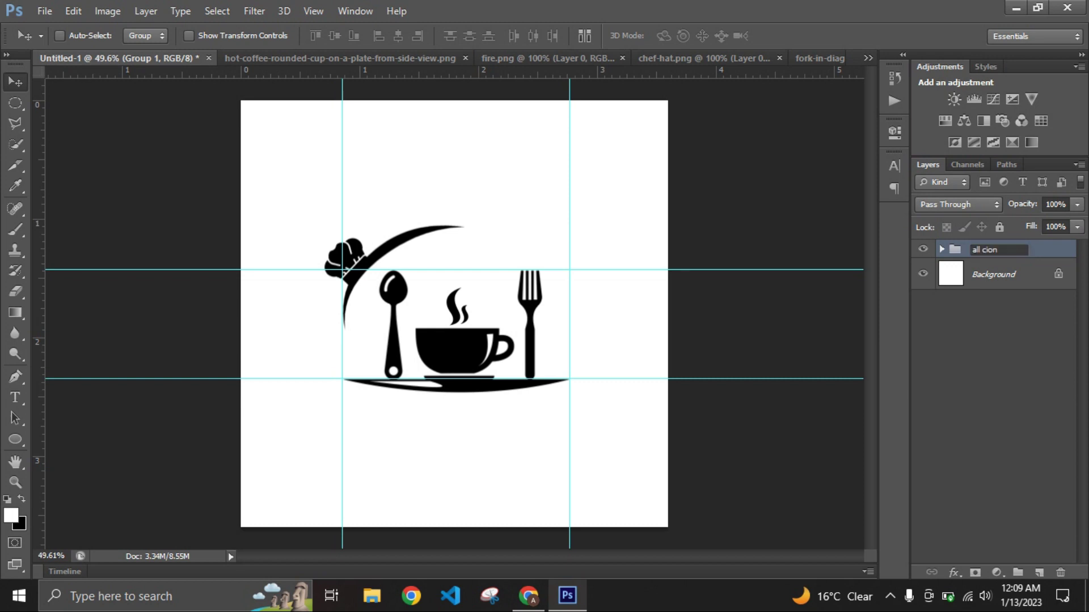
pyautogui.press('Return')
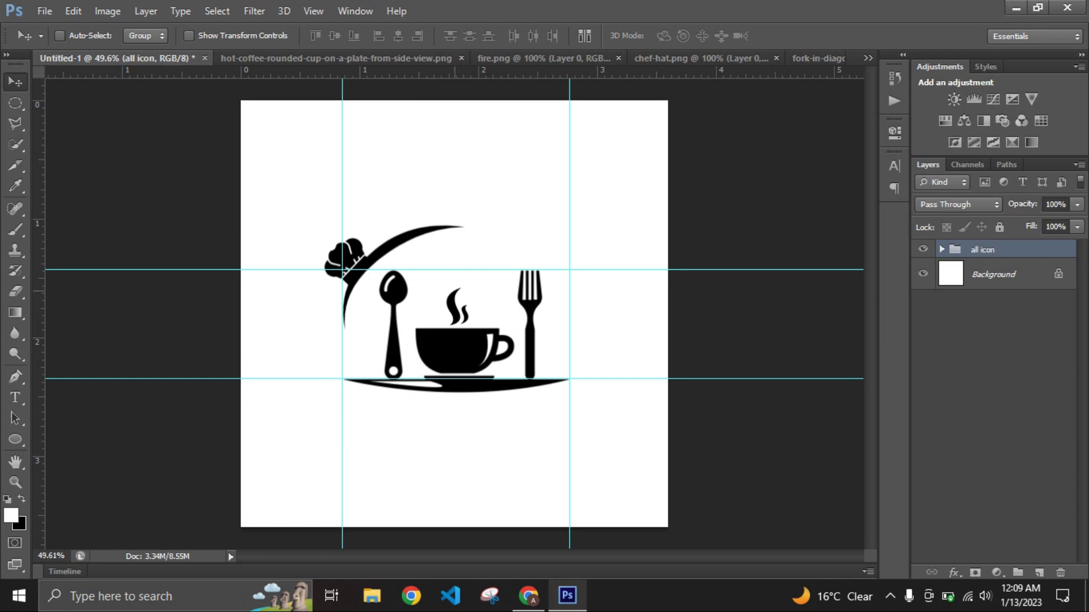
pyautogui.moveTo(434, 286); pyautogui.dragTo(434, 247)
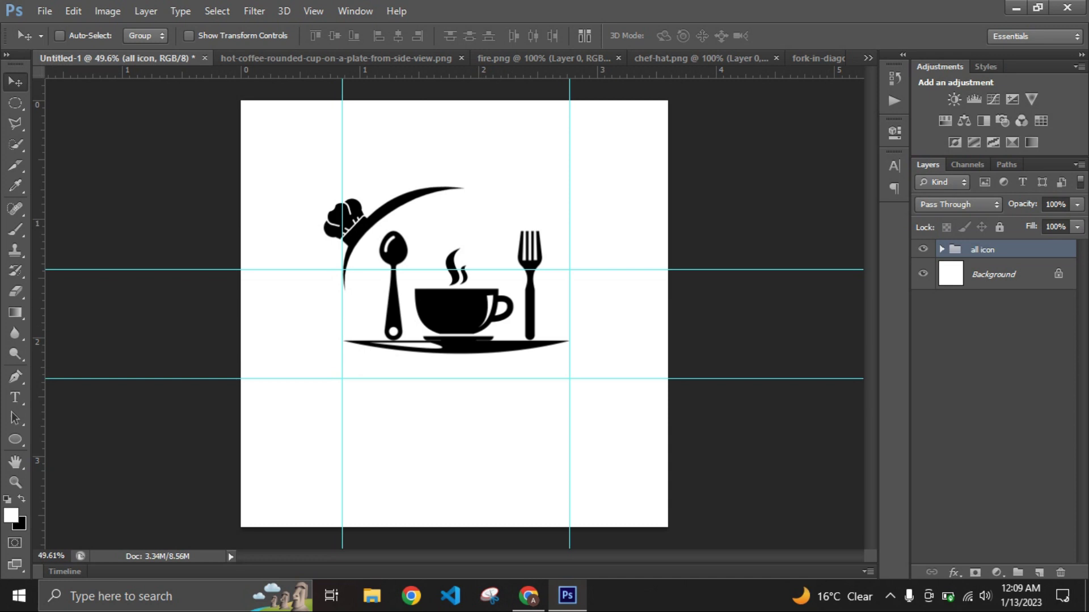
# - Add a Gradient Overlay to the spoon's Layer 1 and bring up its gradient for editing
pyautogui.click(941, 250)
pyautogui.scroll(-1, 997, 397)
pyautogui.click(997, 518)
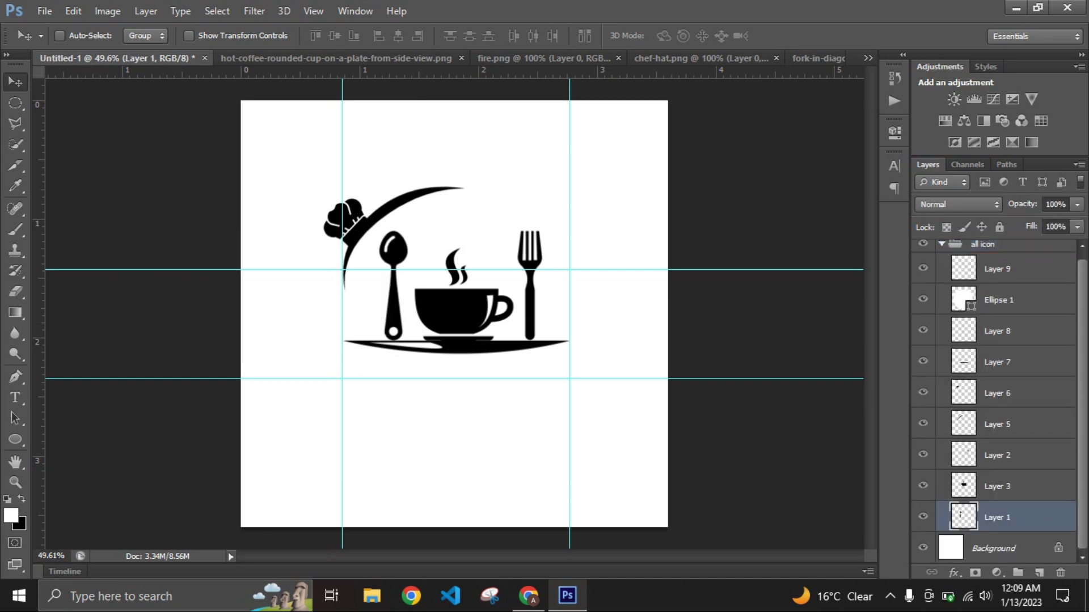
pyautogui.doubleClick(1032, 518)
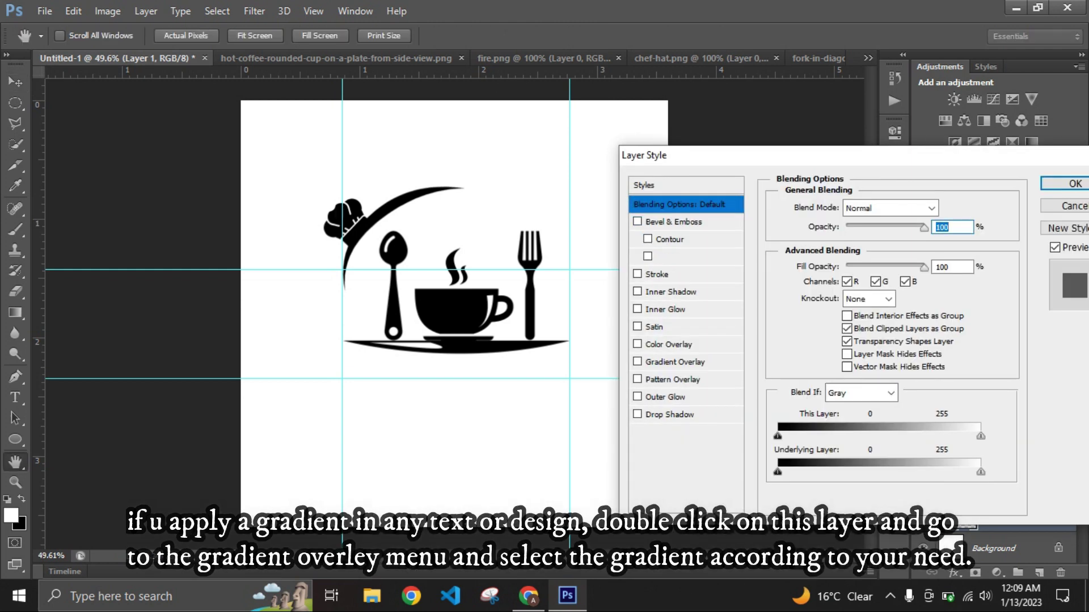
pyautogui.click(672, 362)
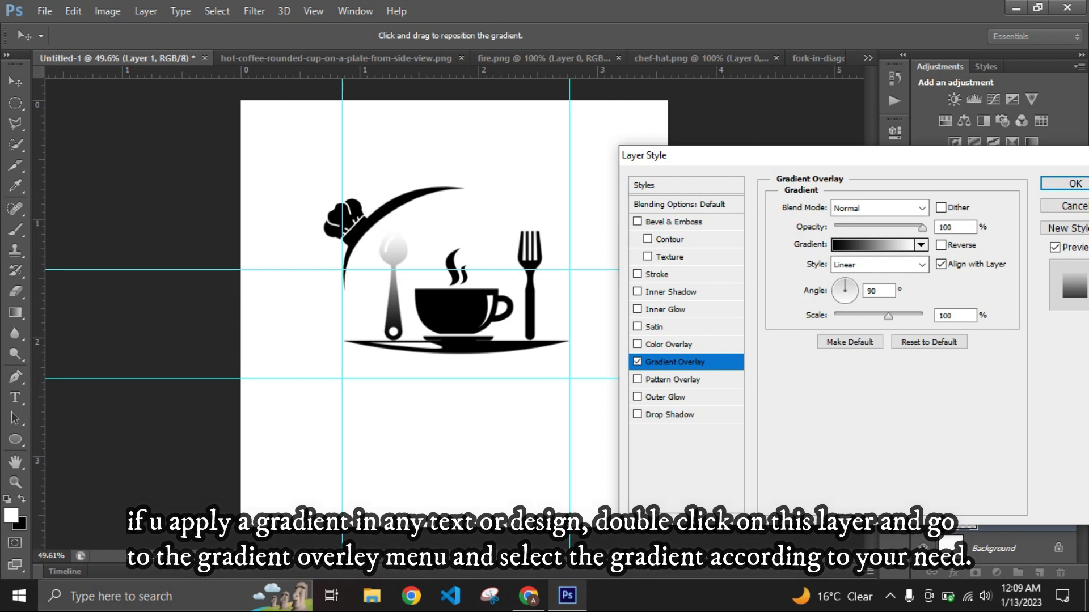
pyautogui.click(921, 245)
pyautogui.scroll(-1, 867, 314)
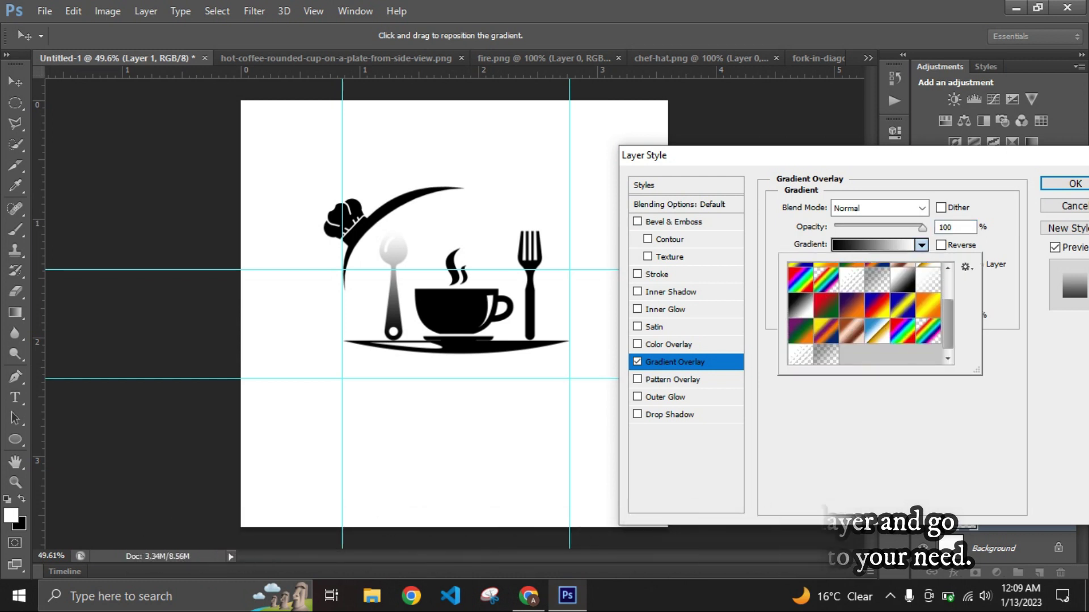
pyautogui.scroll(-1, 868, 313)
pyautogui.click(873, 244)
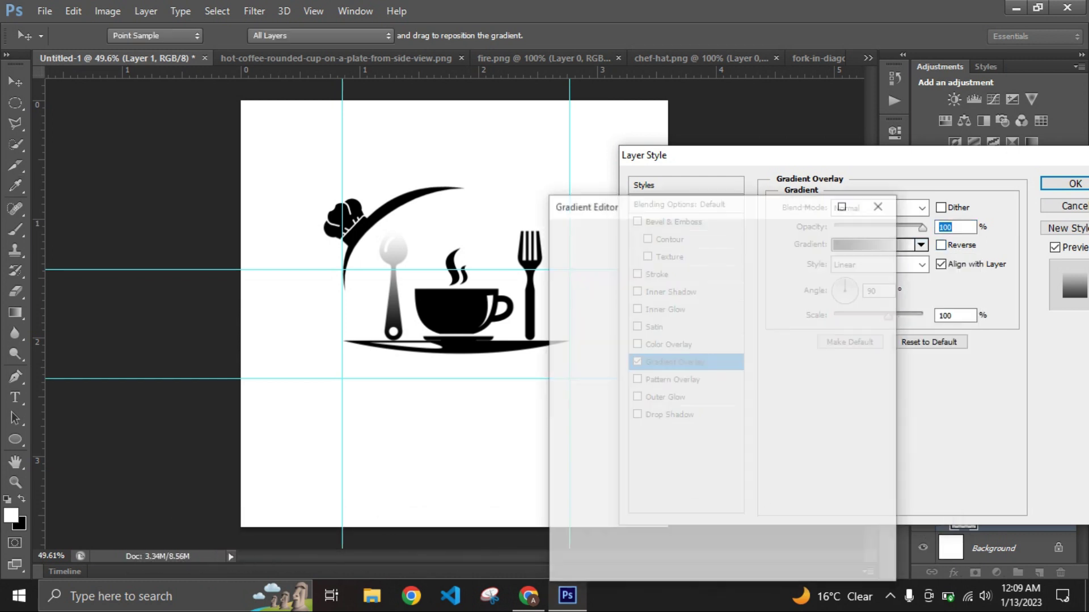
# - Set the spoon gradient's stops to orange f4780b and yellow
pyautogui.click(569, 478)
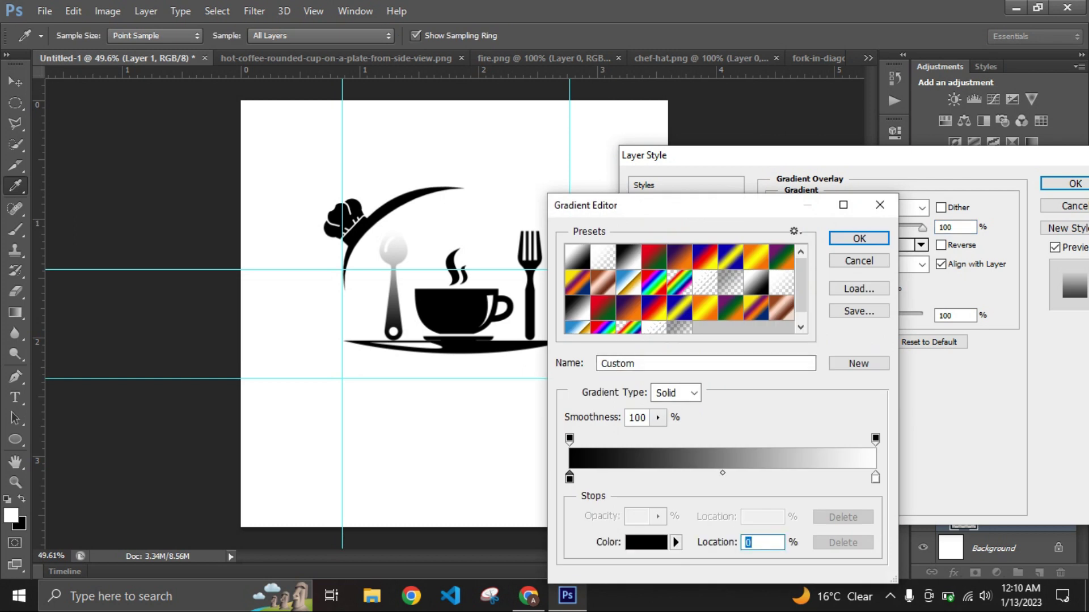
pyautogui.click(646, 542)
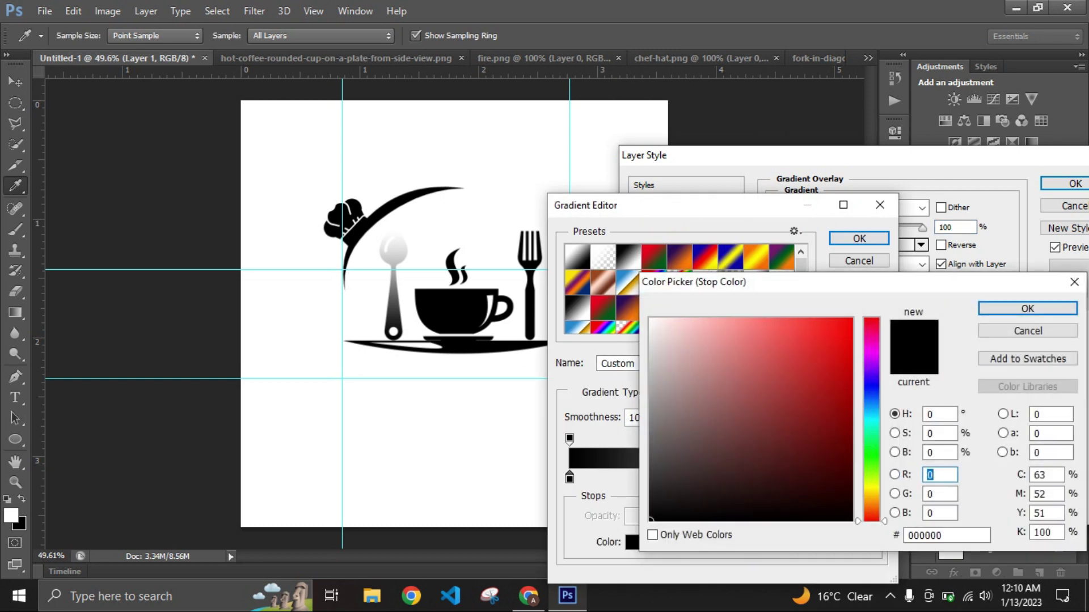
pyautogui.click(872, 506)
pyautogui.click(844, 327)
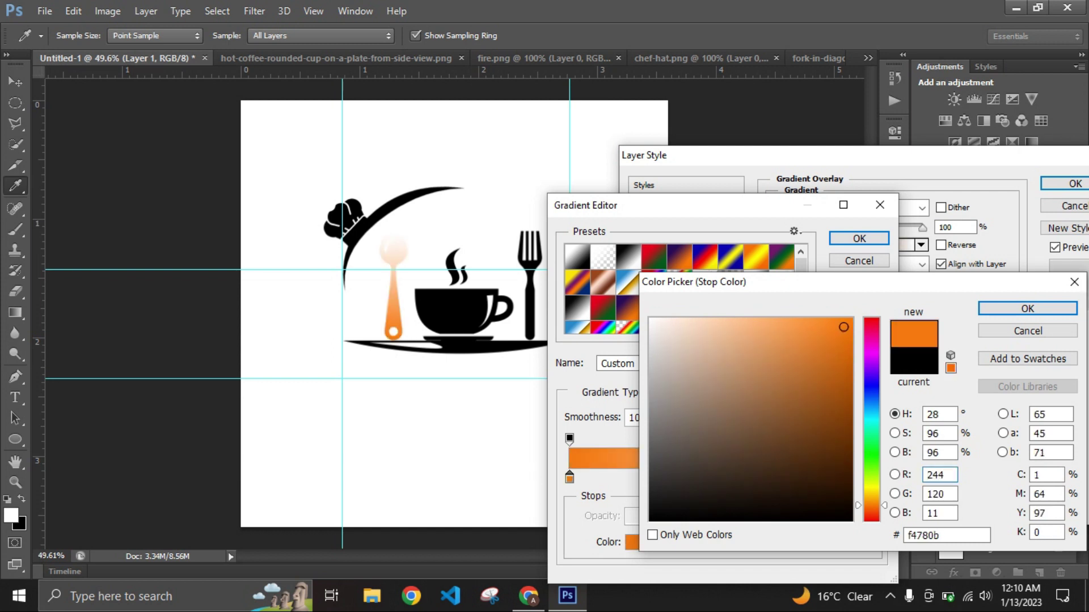
pyautogui.press('Return')
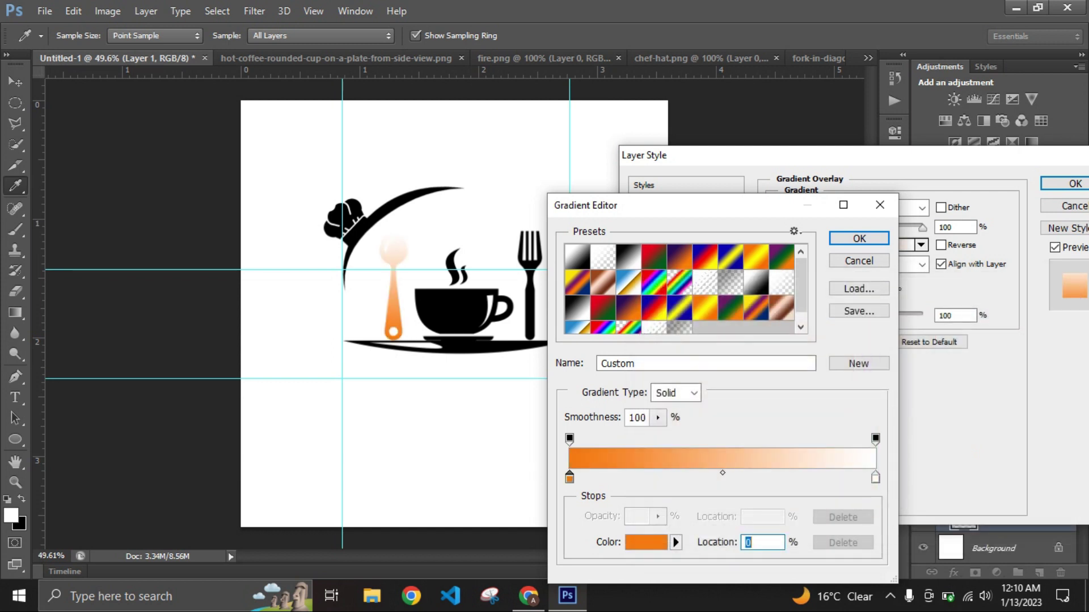
pyautogui.click(645, 543)
pyautogui.moveTo(872, 521); pyautogui.dragTo(871, 487)
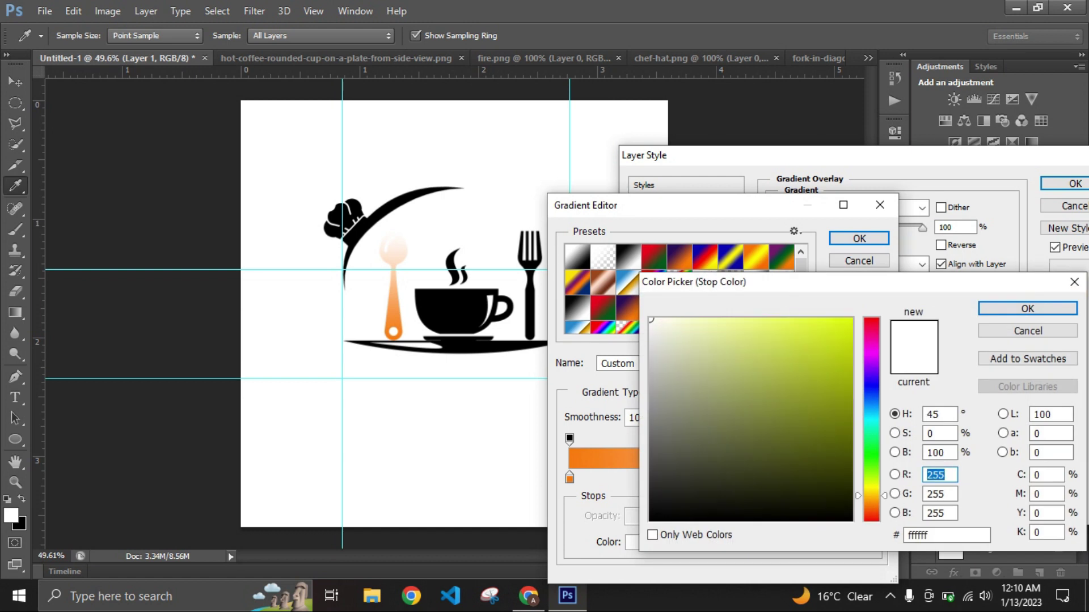
pyautogui.click(835, 347)
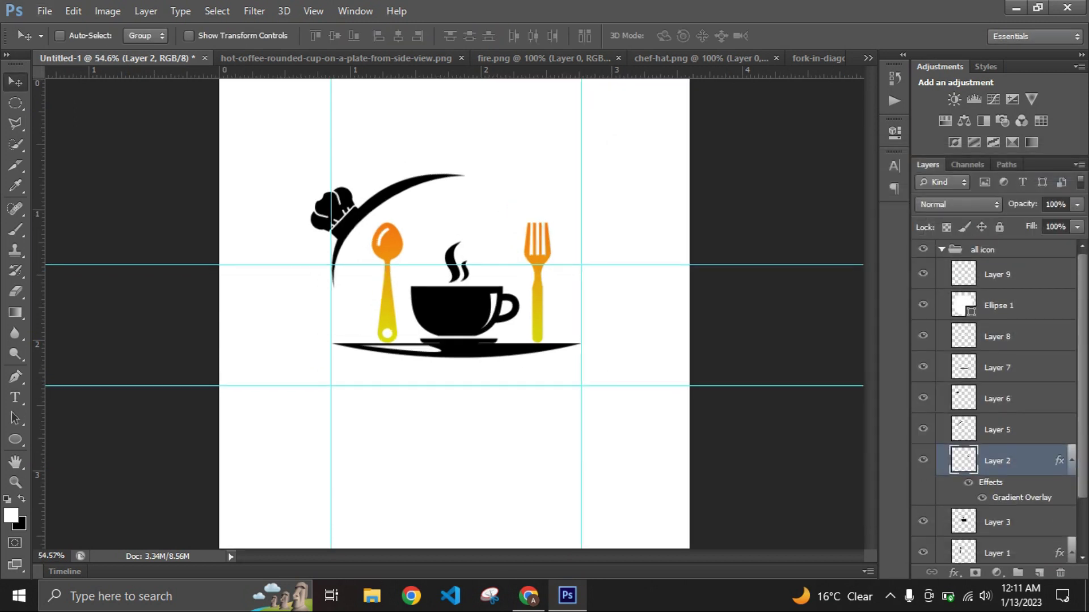
# - Select the Ellipse 1 layer, then Layer 6, in the Layers panel
pyautogui.click(998, 300)
pyautogui.scroll(-3, 454, 312)
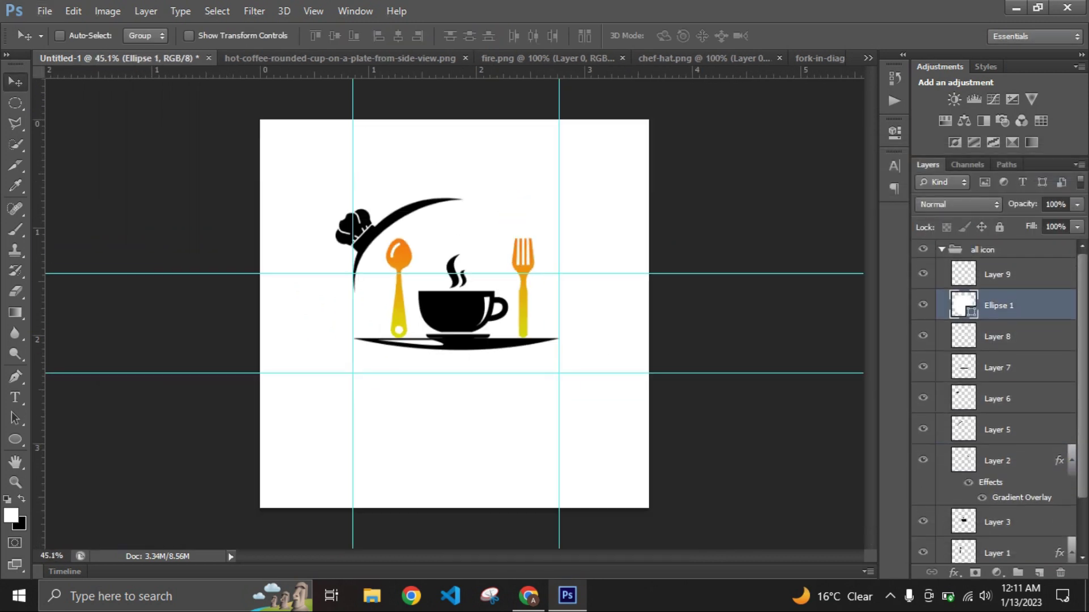
pyautogui.click(998, 399)
pyautogui.scroll(-3, 998, 397)
# - Give the coffee cup's layer an orange-to-yellow Gradient Overlay and close its style settings
pyautogui.doubleClick(1021, 452)
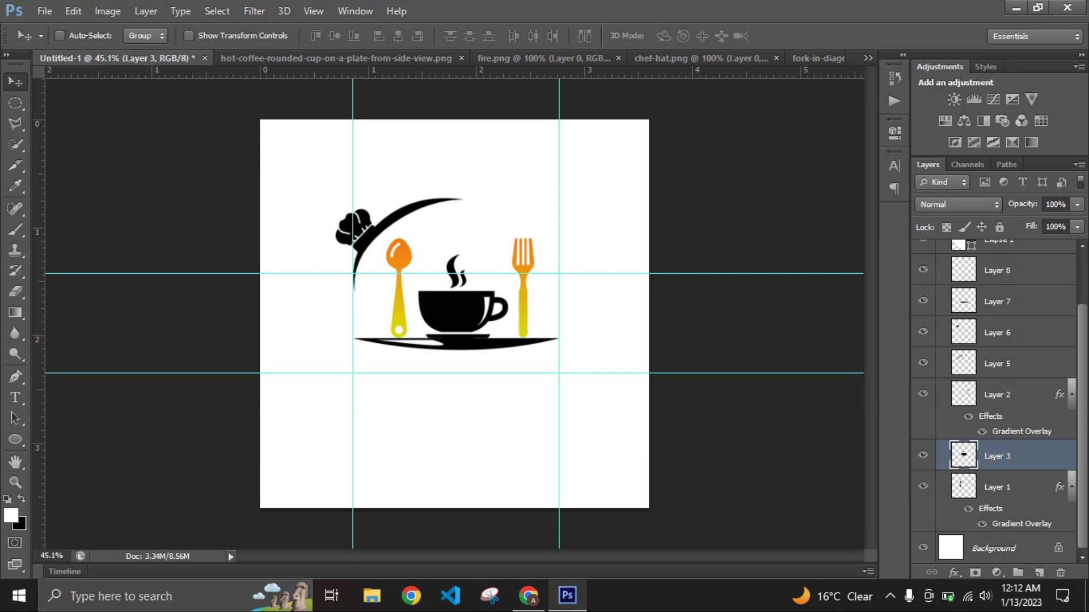
pyautogui.click(637, 362)
pyautogui.click(874, 245)
pyautogui.doubleClick(569, 478)
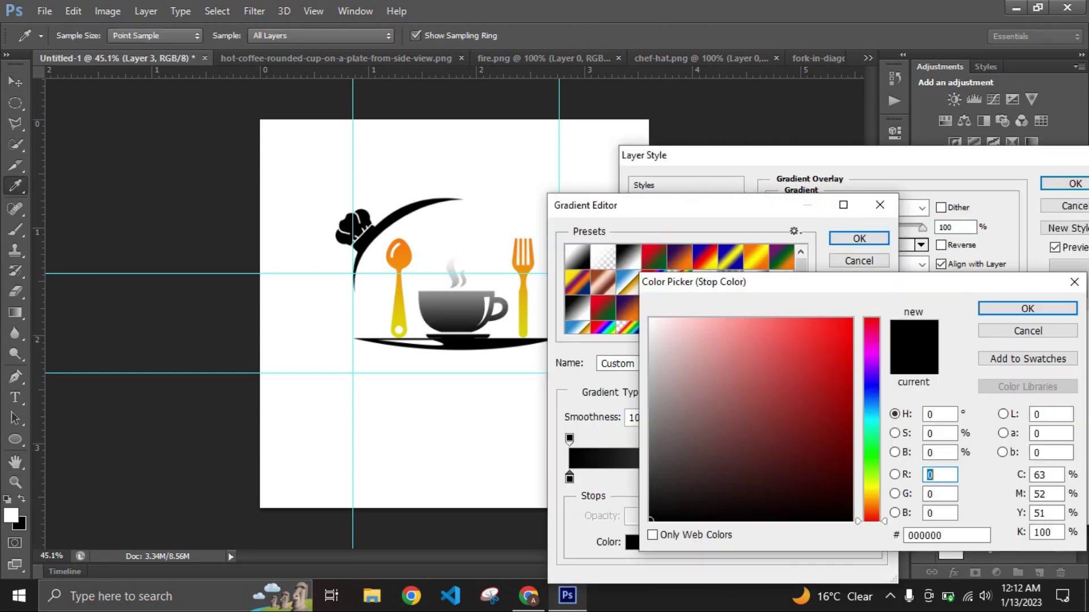
pyautogui.click(399, 255)
pyautogui.click(1027, 309)
pyautogui.doubleClick(875, 478)
pyautogui.click(399, 301)
pyautogui.click(1027, 308)
pyautogui.click(860, 238)
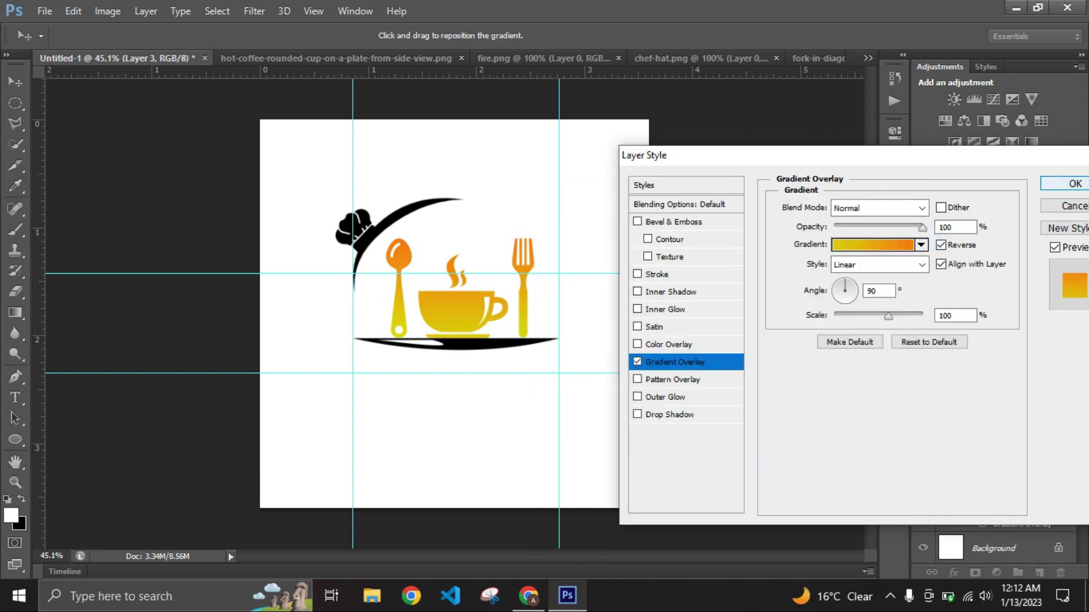
pyautogui.click(1066, 183)
# - Add a Gradient Overlay to the plate's Layer 7 with an orange left stop
pyautogui.scroll(1, 998, 397)
pyautogui.click(998, 367)
pyautogui.doubleClick(1037, 368)
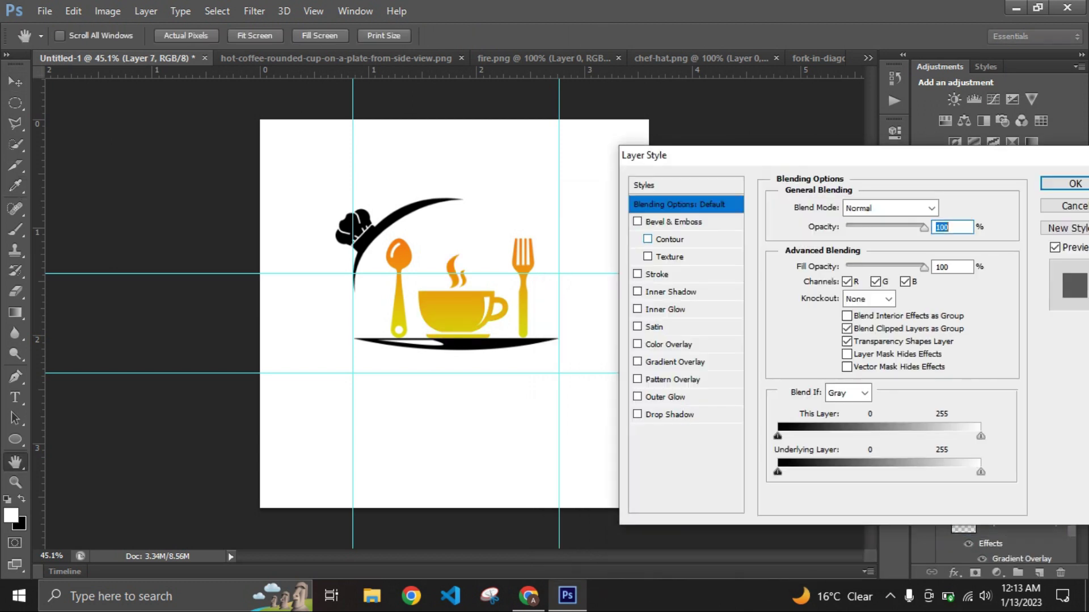
pyautogui.click(675, 363)
pyautogui.click(874, 244)
pyautogui.doubleClick(569, 478)
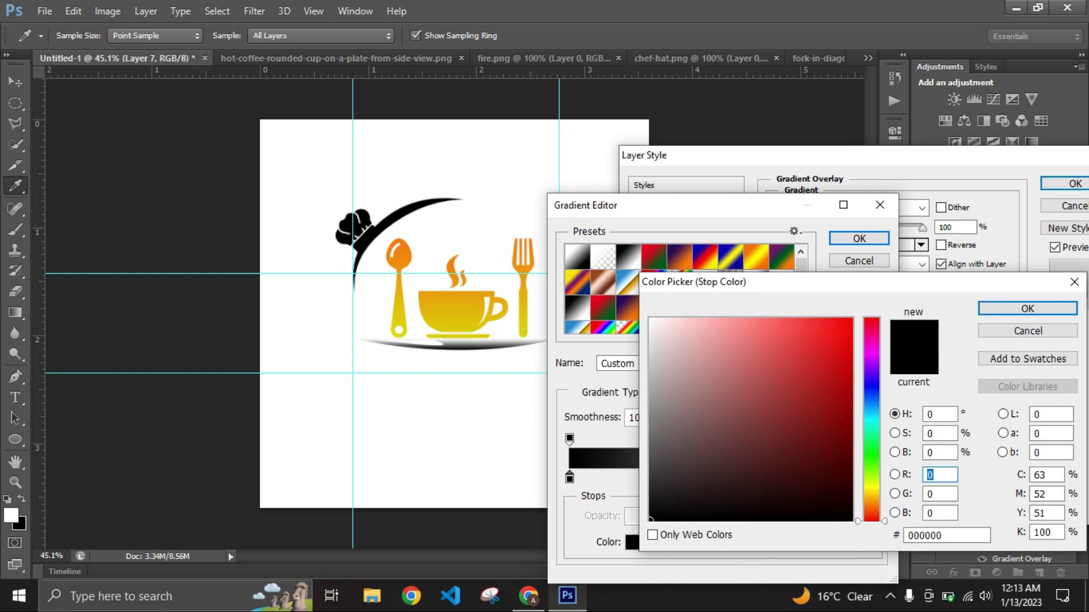
pyautogui.click(398, 255)
pyautogui.click(1028, 309)
# - Set the plate gradient's right stop to yellow and close the Layer Style dialog
pyautogui.doubleClick(875, 478)
pyautogui.click(399, 318)
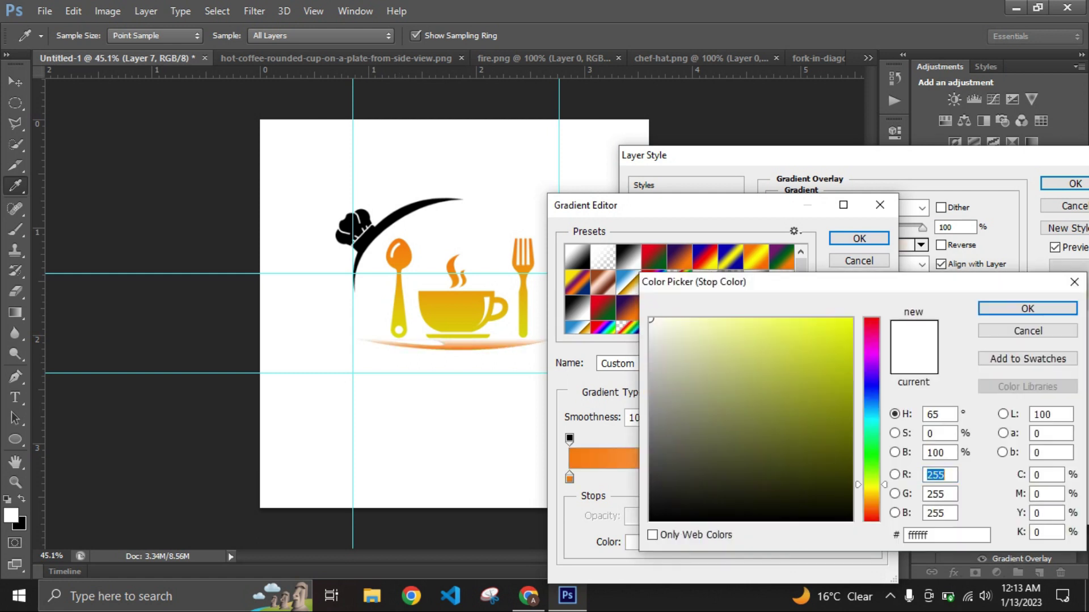
pyautogui.click(1028, 309)
pyautogui.click(859, 239)
pyautogui.click(921, 245)
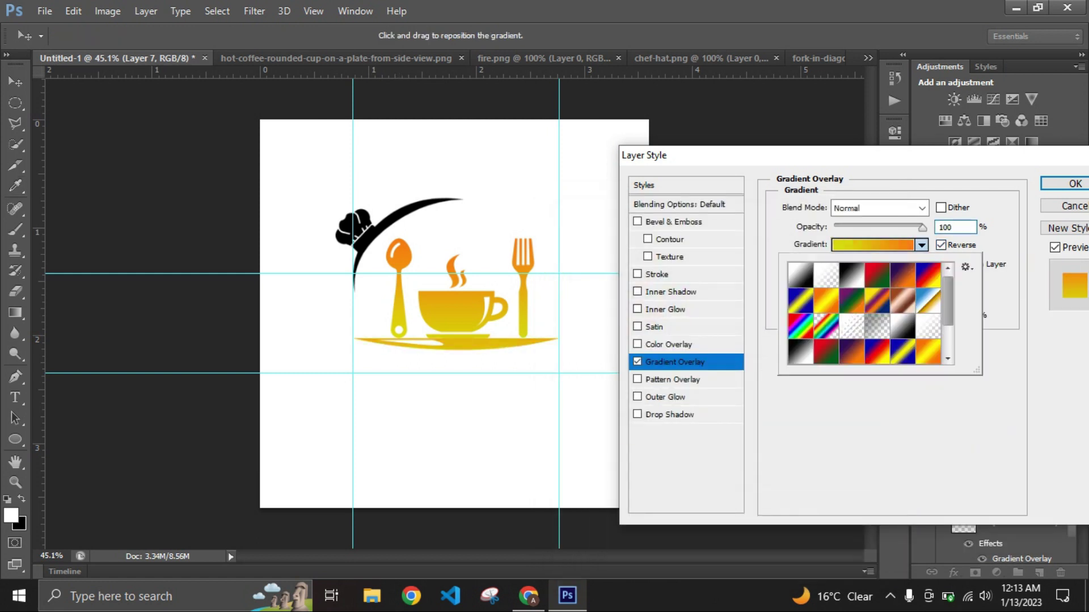
pyautogui.click(873, 244)
pyautogui.click(570, 479)
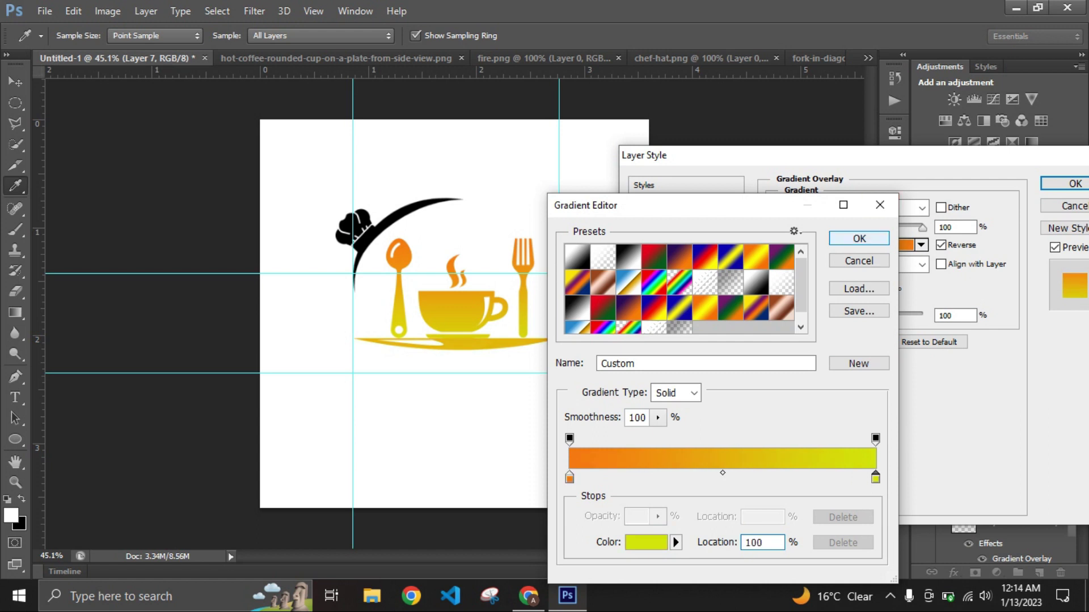
pyautogui.press('Return')
pyautogui.press('Return')
# - Give the arc on Layer 5 a yellow-green to orange gradient overlay
pyautogui.scroll(-3, 998, 397)
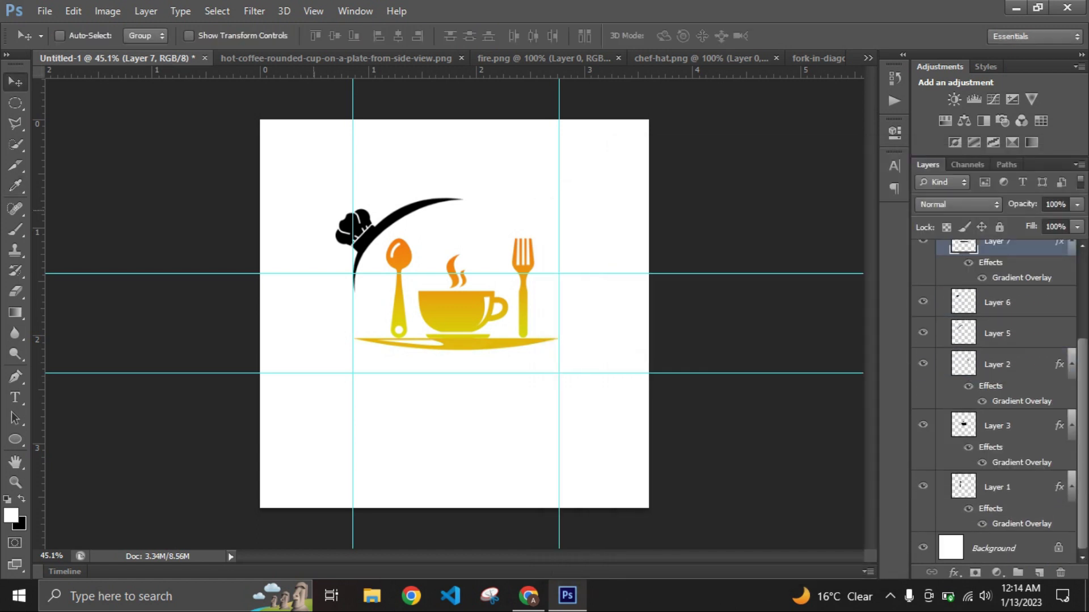
pyautogui.rightClick(412, 211)
pyautogui.click(457, 233)
pyautogui.doubleClick(998, 348)
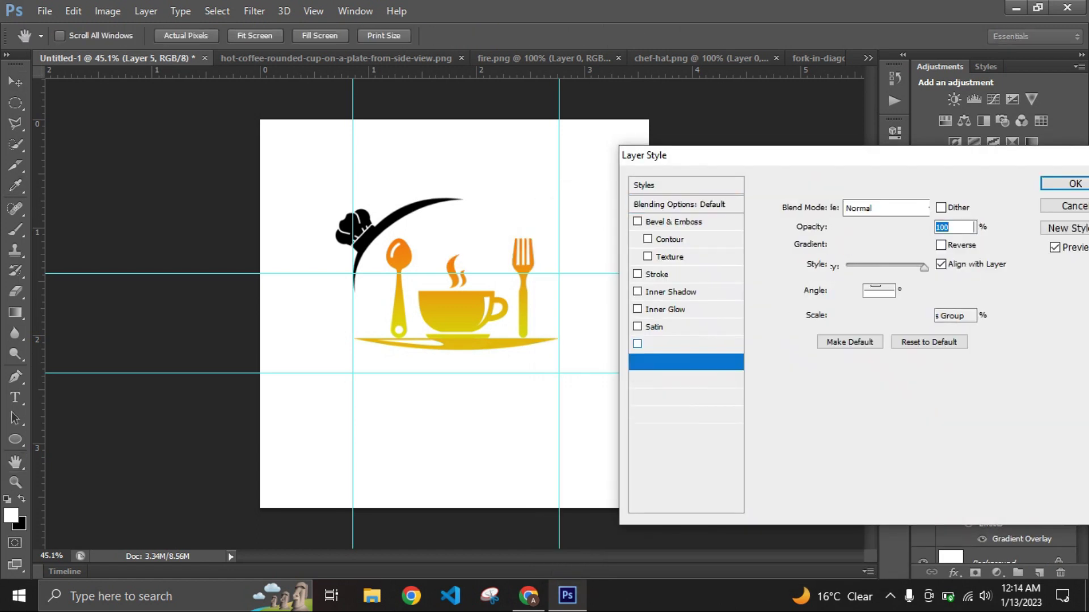
pyautogui.click(874, 244)
pyautogui.doubleClick(569, 478)
pyautogui.click(871, 485)
pyautogui.click(851, 336)
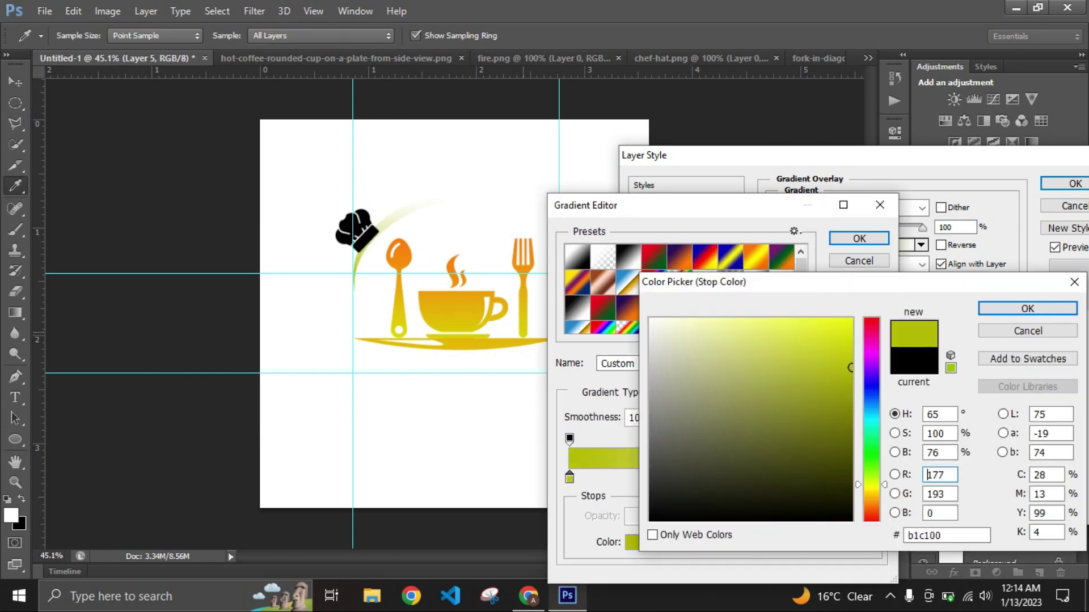
pyautogui.press('Return')
pyautogui.click(859, 238)
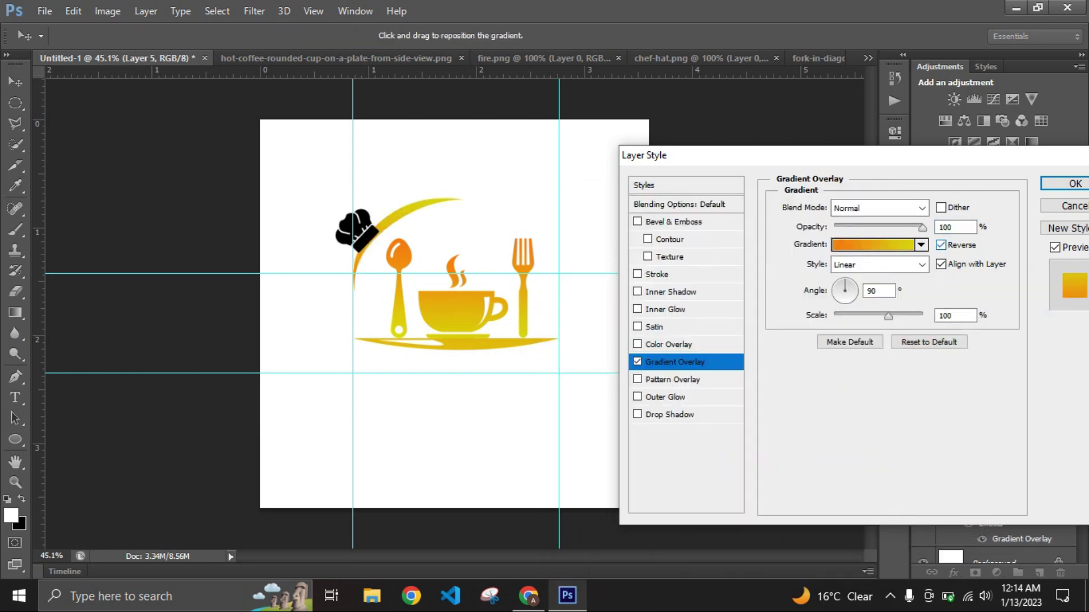
pyautogui.click(1064, 183)
# - Give the chef hat a yellow-to-orange gradient overlay
pyautogui.doubleClick(1020, 317)
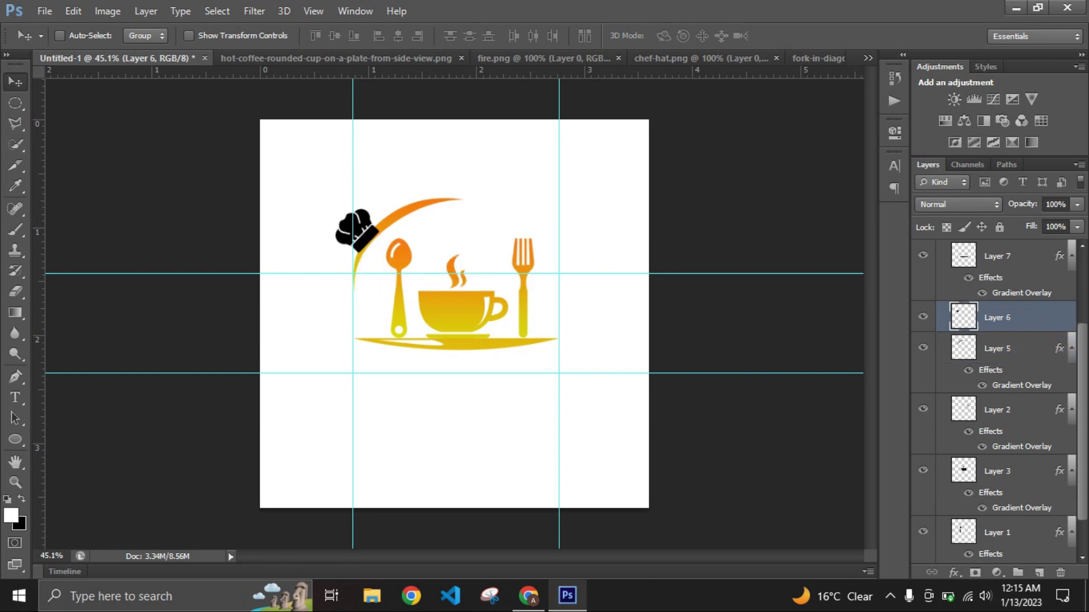
pyautogui.click(647, 423)
pyautogui.click(873, 245)
pyautogui.doubleClick(569, 478)
pyautogui.click(865, 345)
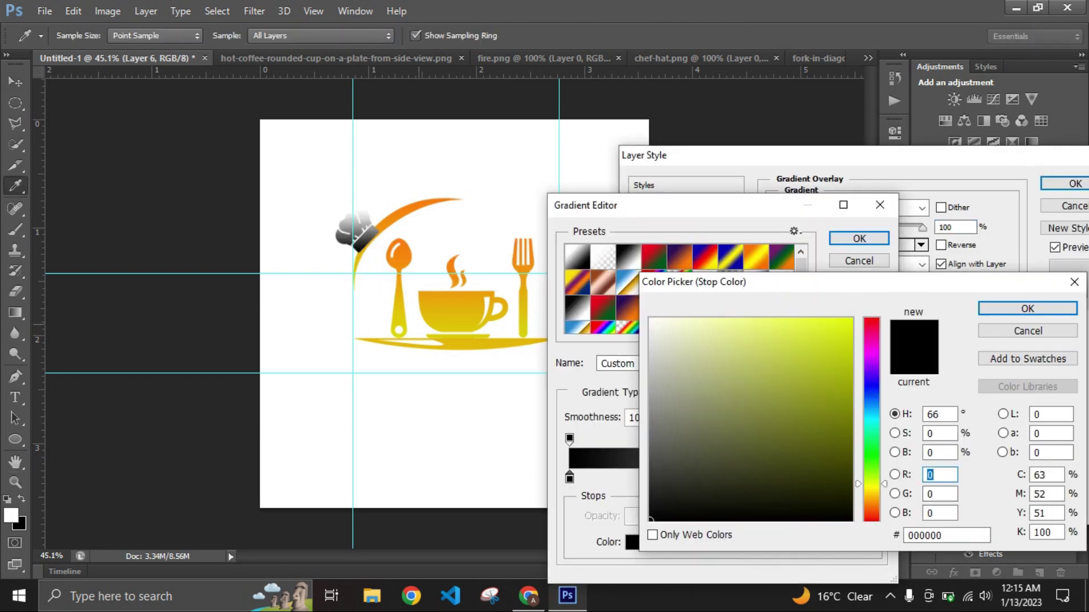
pyautogui.press('Return')
pyautogui.doubleClick(875, 478)
pyautogui.click(1031, 307)
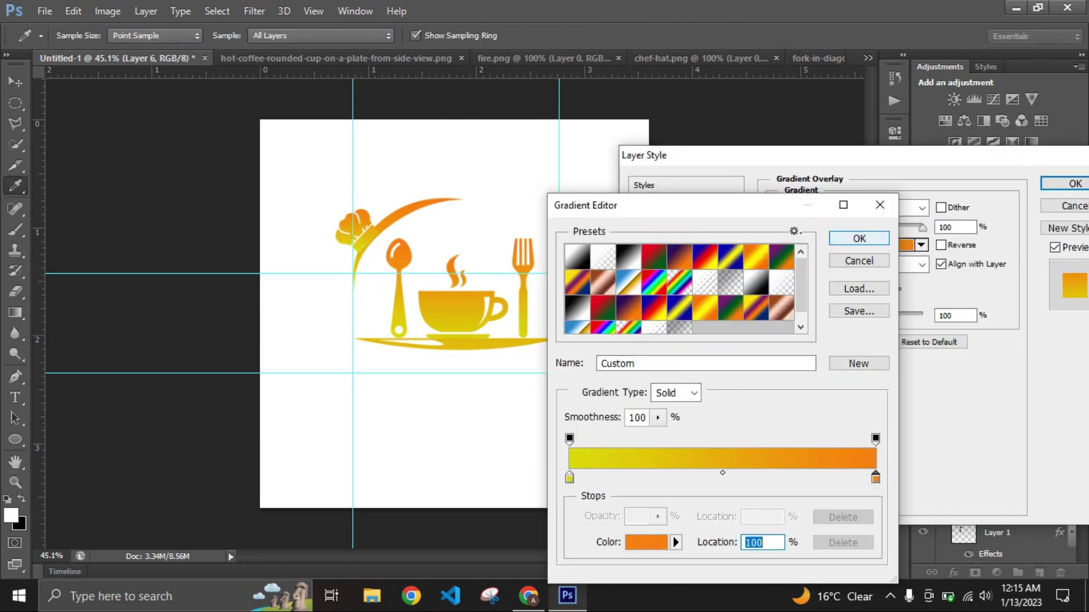
pyautogui.click(859, 238)
pyautogui.click(1064, 183)
# - Move Layer 5 above Layer 6 and set the chef hat gradient angle to -90
pyautogui.moveTo(997, 379); pyautogui.dragTo(997, 309)
pyautogui.scroll(10, 357, 231)
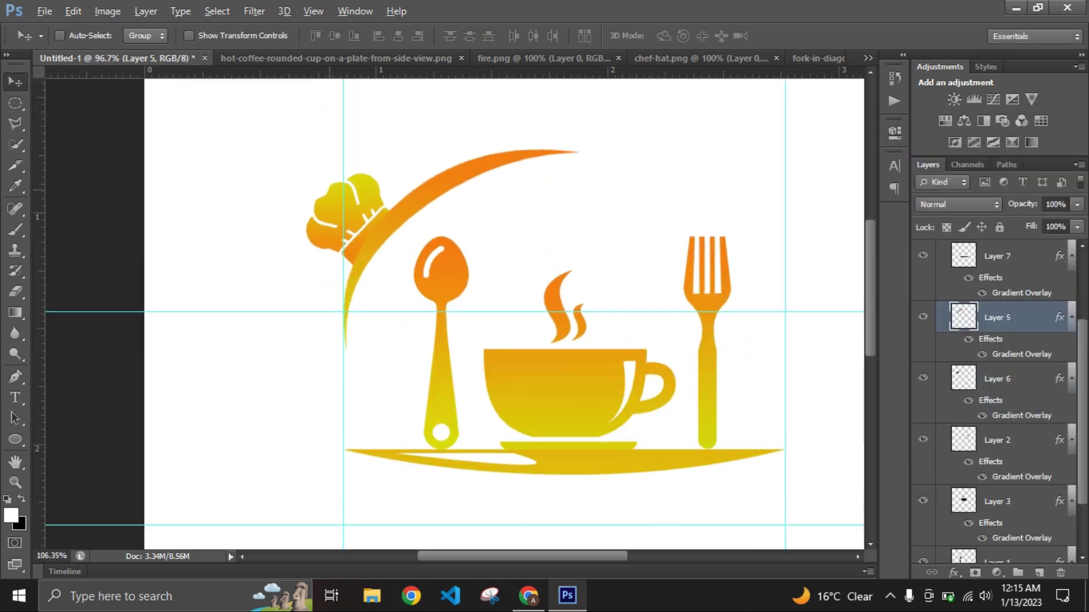
pyautogui.click(997, 256)
pyautogui.click(997, 379)
pyautogui.doubleClick(1022, 415)
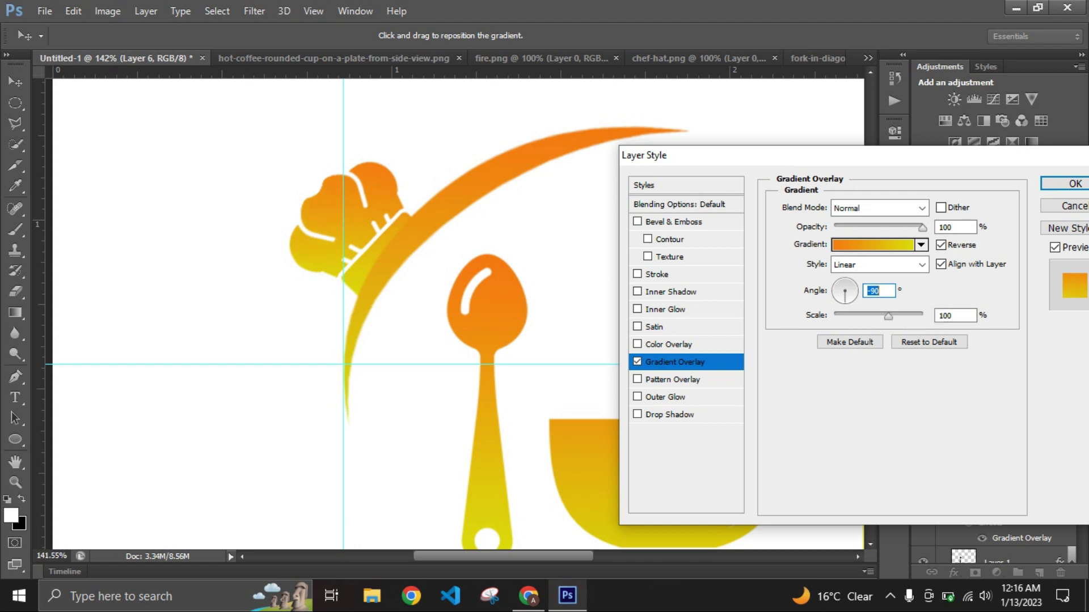
pyautogui.press('Return')
# - Collapse the all icon group and add an empty layer above it
pyautogui.scroll(-5, 431, 312)
pyautogui.scroll(-3, 431, 312)
pyautogui.scroll(-1, 454, 311)
pyautogui.scroll(3, 998, 397)
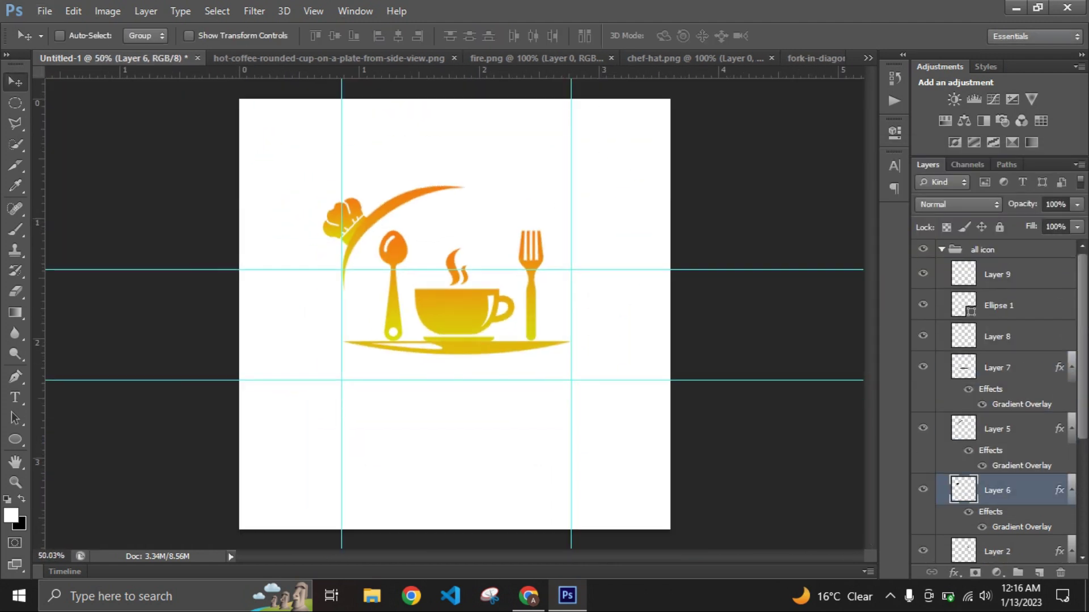
pyautogui.click(997, 274)
pyautogui.click(942, 249)
pyautogui.click(1039, 573)
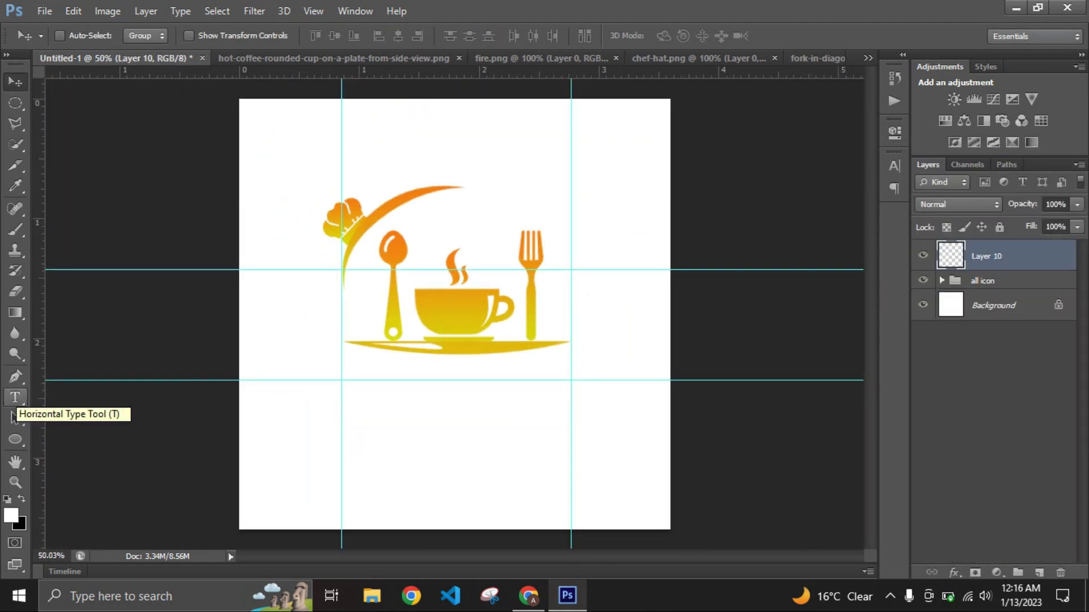
# - Type NADEEM at 20 pt below the icon
pyautogui.click(15, 398)
pyautogui.click(347, 381)
pyautogui.click(333, 35)
pyautogui.click(321, 218)
pyautogui.click(332, 36)
pyautogui.write('20')
pyautogui.press('Return')
pyautogui.write('DEEM')
pyautogui.hotkey('ctrl', 'Return')
# - Move NADEEM under the icon and duplicate it into FOOD and GALA text layers
pyautogui.moveTo(396, 375)
pyautogui.mouseDown()
pyautogui.moveTo(432, 379)
pyautogui.moveTo(422, 414)
pyautogui.moveTo(439, 409)
pyautogui.mouseUp()
pyautogui.hotkey('ctrl', 'j')
pyautogui.click(433, 386)
pyautogui.hotkey('ctrl', 'a')
pyautogui.write('FOOD')
pyautogui.hotkey('ctrl', 'Return')
pyautogui.hotkey('ctrl', 'j')
pyautogui.keyDown('ctrl'); pyautogui.click(453, 382); pyautogui.keyUp('ctrl')
# - Remove the two horizontal guides and the vertical guide, then enlarge NADEEM
pyautogui.moveTo(499, 379); pyautogui.dragTo(499, 69)
pyautogui.moveTo(539, 269); pyautogui.dragTo(539, 68)
pyautogui.moveTo(571, 283); pyautogui.dragTo(40, 283)
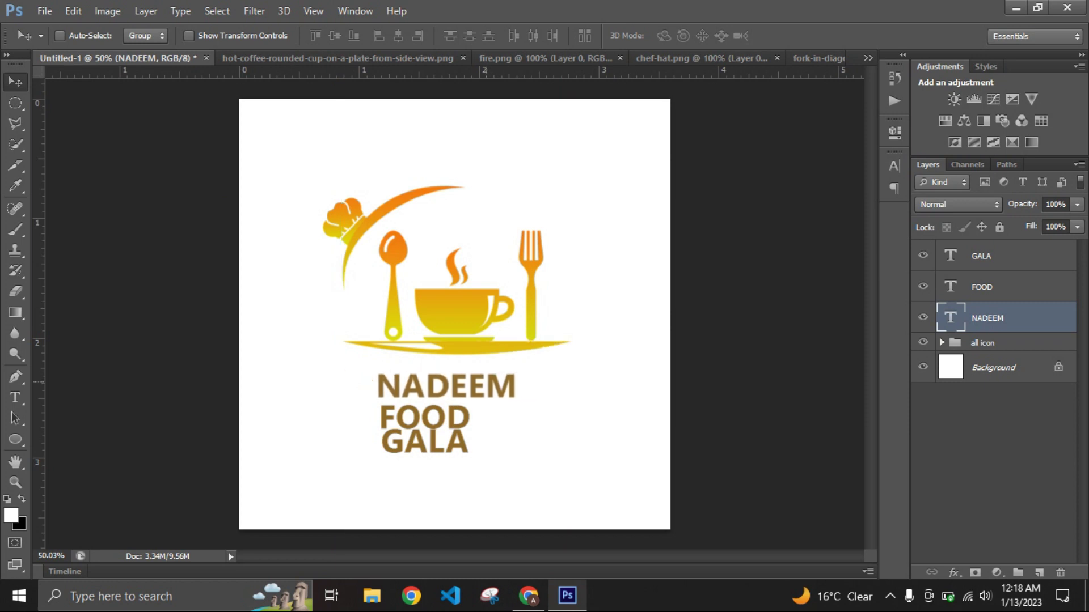
pyautogui.hotkey('ctrl', 't')
pyautogui.moveTo(523, 366); pyautogui.dragTo(564, 358)
pyautogui.press('Return')
# - Set FOOD to a light font weight and move it under NADEEM
pyautogui.click(981, 287)
pyautogui.press('t')
pyautogui.click(215, 35)
pyautogui.press('Up')
pyautogui.press('Up')
pyautogui.press('Up')
pyautogui.press('Down')
pyautogui.press('v')
pyautogui.moveTo(410, 372); pyautogui.dragTo(535, 387)
# - Set GALA to a light font weight and place it beside FOOD
pyautogui.click(981, 256)
pyautogui.press('t')
pyautogui.click(215, 35)
pyautogui.press('Up')
pyautogui.press('Up')
pyautogui.press('Up')
pyautogui.press('Down')
pyautogui.press('v')
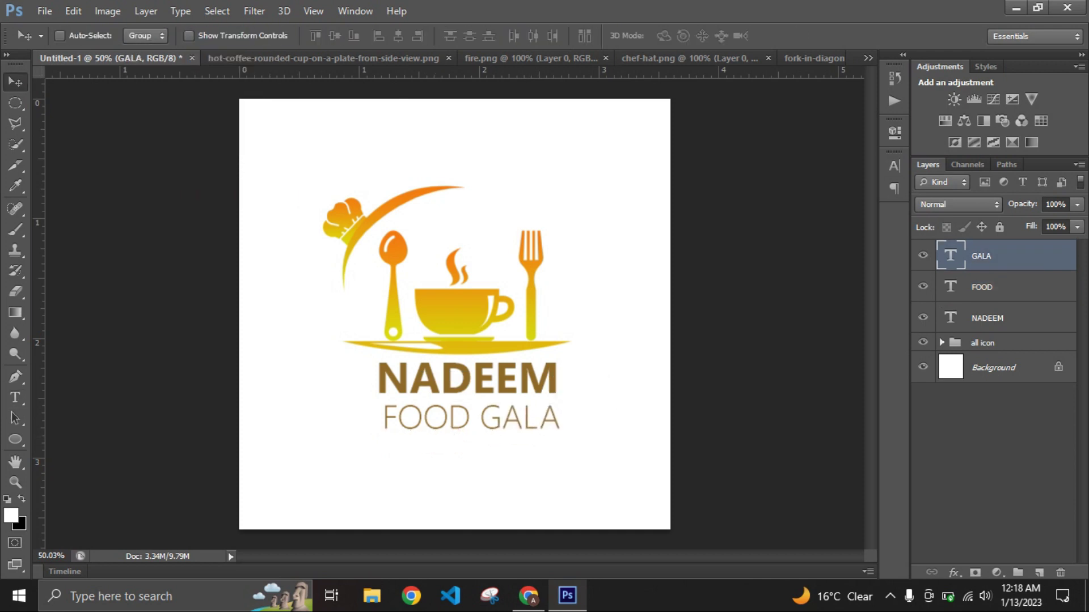
pyautogui.keyDown('shift'); pyautogui.click(981, 287); pyautogui.keyUp('shift')
pyautogui.press('t')
pyautogui.press('v')
pyautogui.click(982, 256)
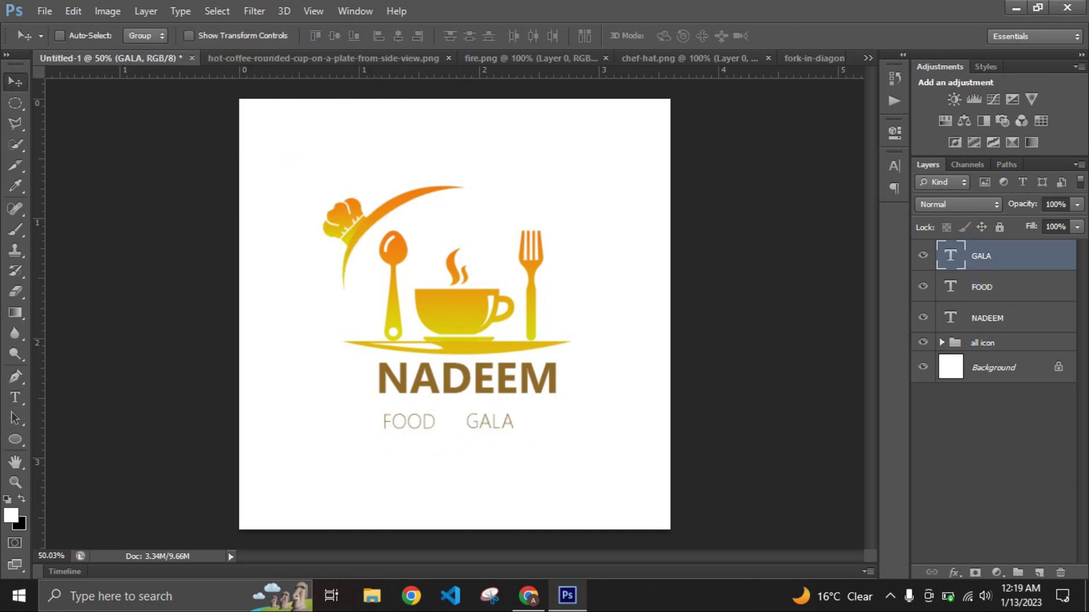
# - Move NADEEM down, select FOOD and GALA, and add a new empty layer
pyautogui.click(987, 317)
pyautogui.moveTo(465, 379)
pyautogui.mouseDown()
pyautogui.moveTo(465, 399)
pyautogui.moveTo(496, 397)
pyautogui.mouseUp()
pyautogui.click(981, 287)
pyautogui.keyDown('shift'); pyautogui.click(981, 256); pyautogui.keyUp('shift')
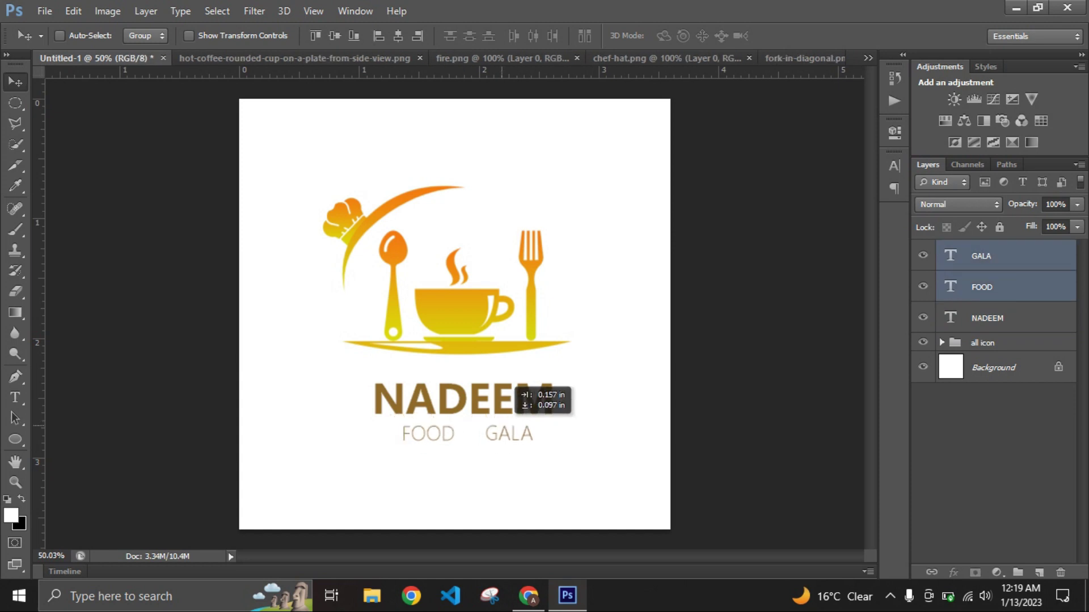
pyautogui.hotkey('ctrl', 'shift', 'alt', 'n')
# - Draw a thin orange-filled rectangle bar above NADEEM
pyautogui.press('u')
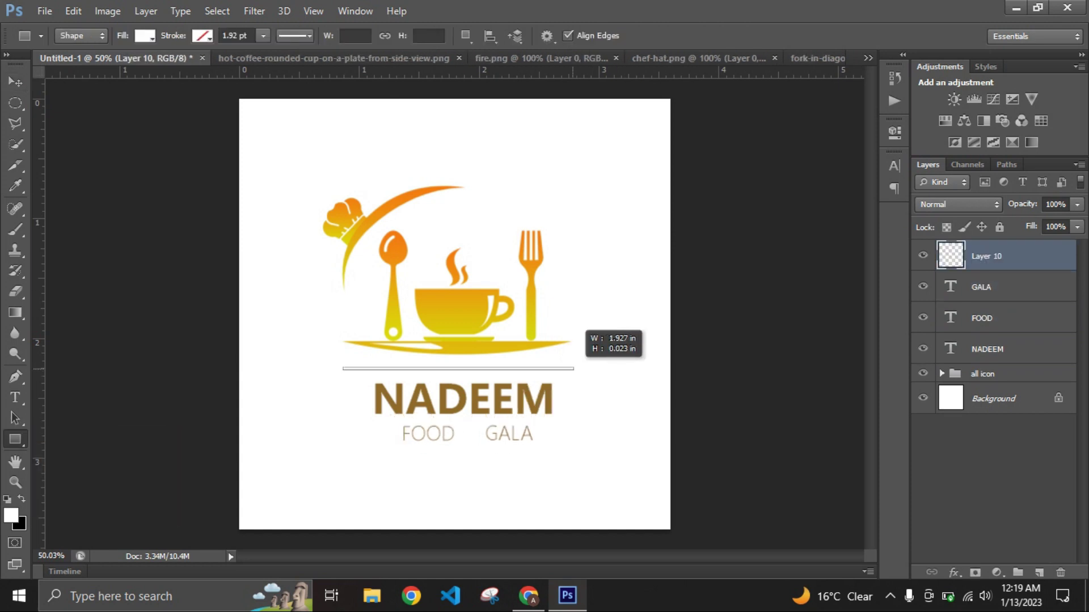
pyautogui.moveTo(574, 370); pyautogui.dragTo(574, 369)
pyautogui.click(144, 36)
pyautogui.click(67, 127)
pyautogui.click(221, 67)
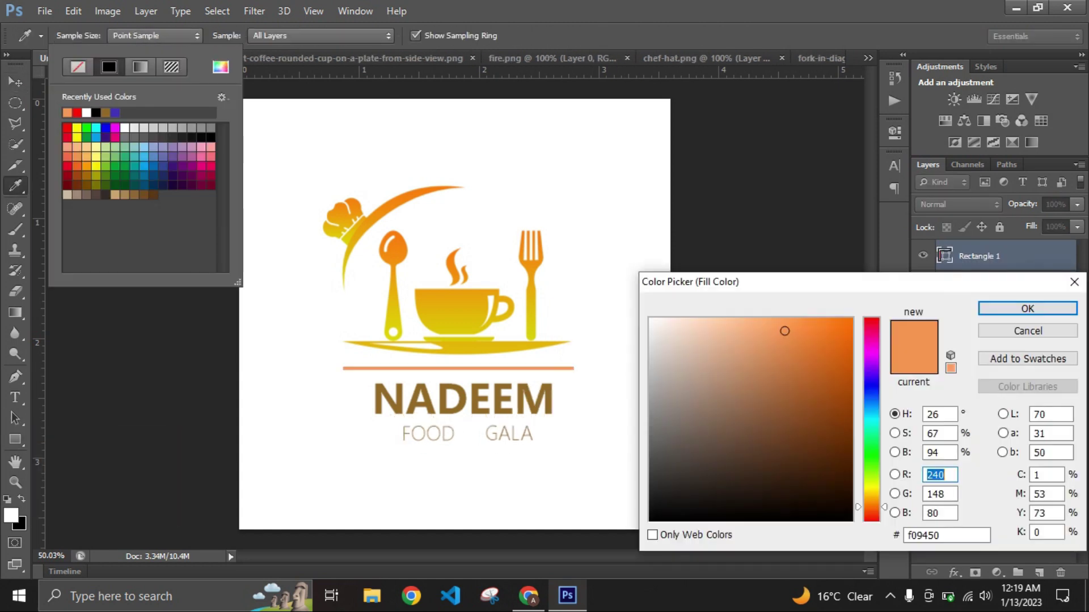
pyautogui.press('Return')
# - Give NADEEM a gradient overlay with yellow and orange stops
pyautogui.press('v')
pyautogui.hotkey('alt', '[')
pyautogui.hotkey('alt', '[')
pyautogui.hotkey('alt', '[')
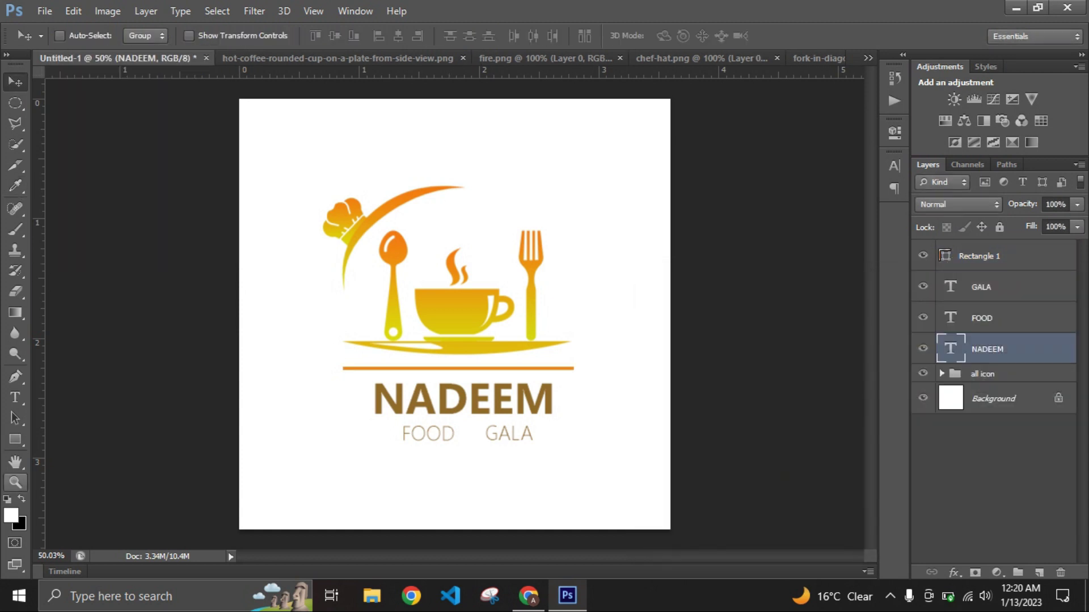
pyautogui.doubleClick(1021, 349)
pyautogui.click(670, 391)
pyautogui.click(921, 245)
pyautogui.click(873, 245)
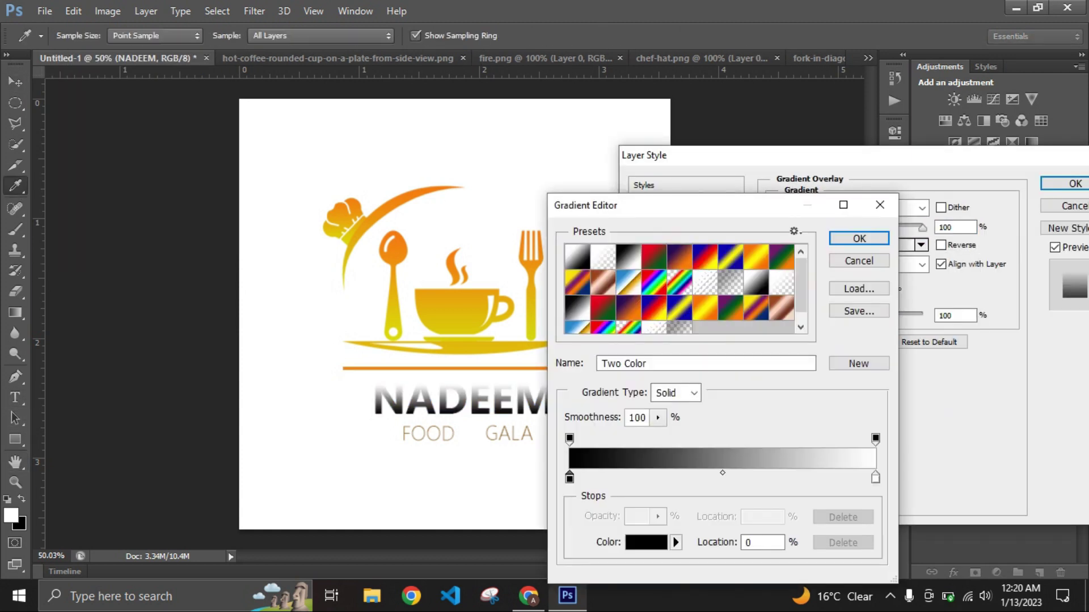
pyautogui.click(647, 542)
pyautogui.click(850, 337)
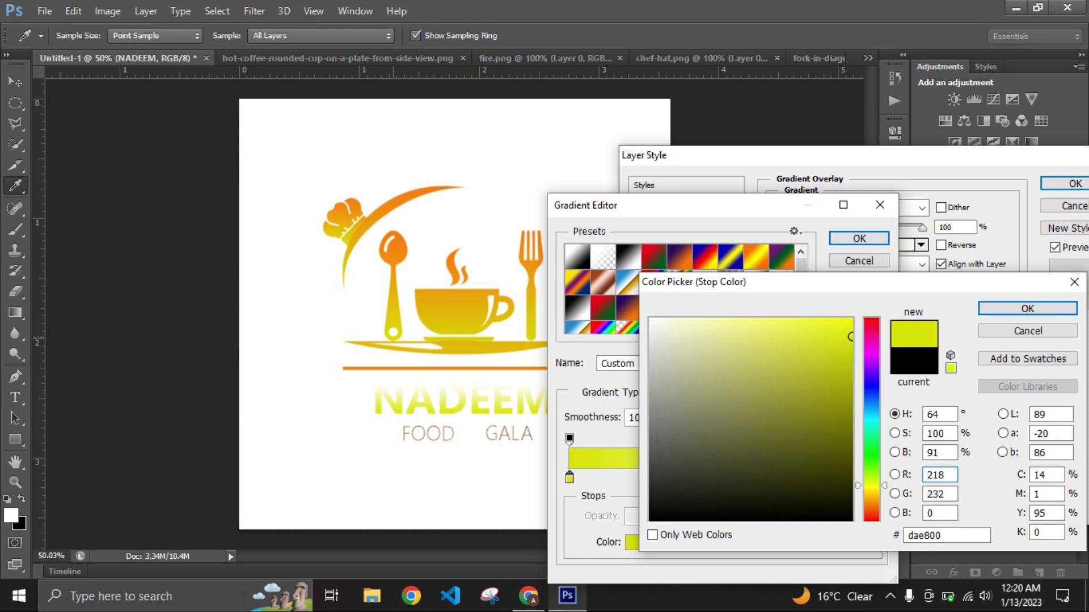
pyautogui.click(1027, 308)
pyautogui.doubleClick(878, 478)
pyautogui.click(1027, 309)
pyautogui.click(860, 238)
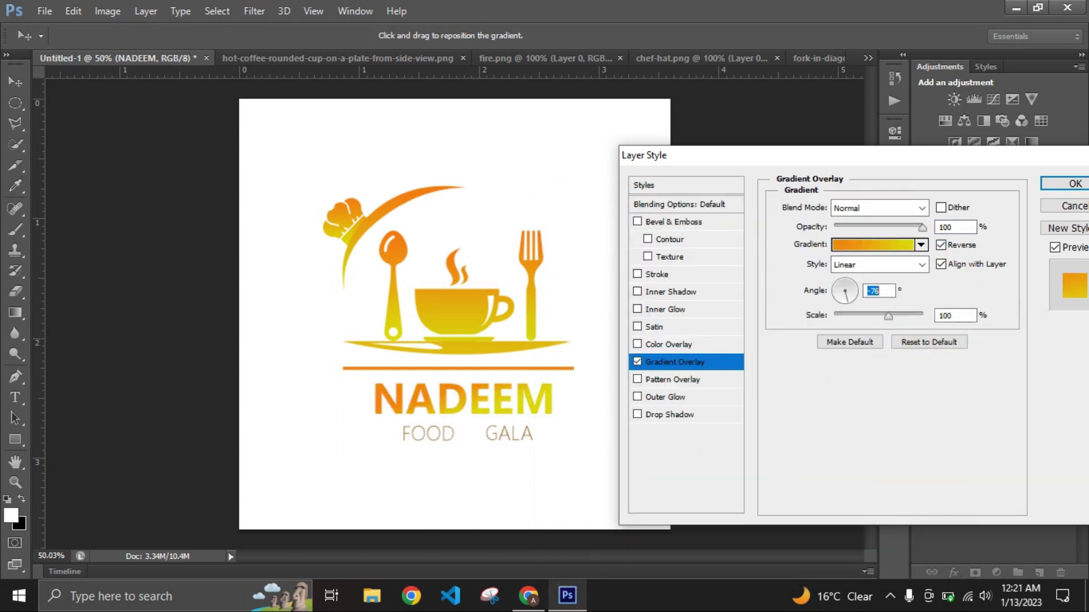
pyautogui.press('Return')
# - Shift FOOD and GALA slightly up-left, then nudge FOOD left
pyautogui.click(982, 287)
pyautogui.keyDown('shift'); pyautogui.click(982, 318); pyautogui.keyUp('shift')
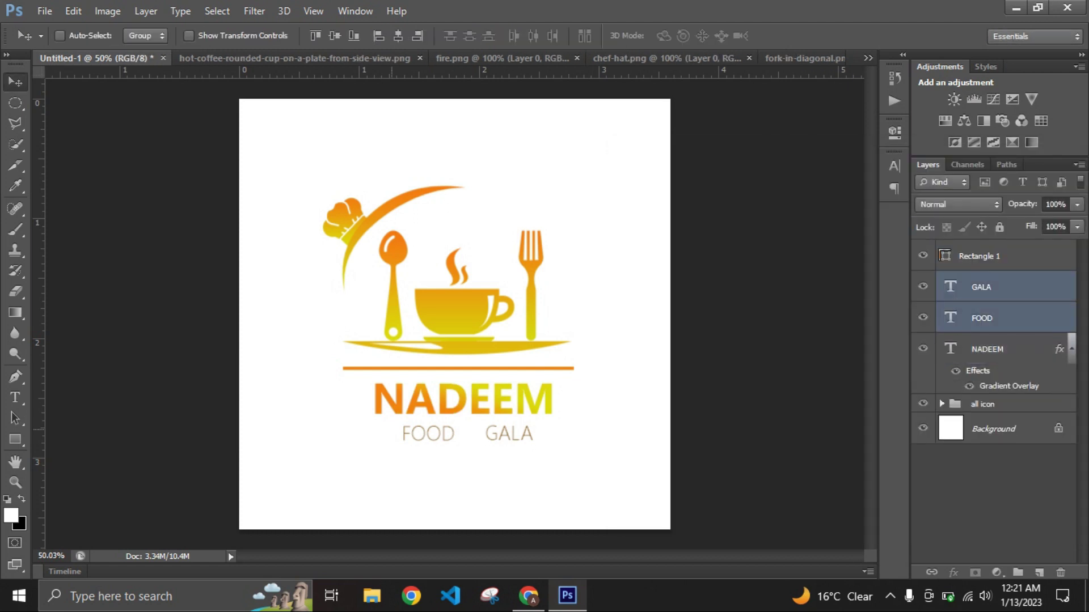
pyautogui.moveTo(426, 403); pyautogui.dragTo(423, 399)
pyautogui.click(981, 287)
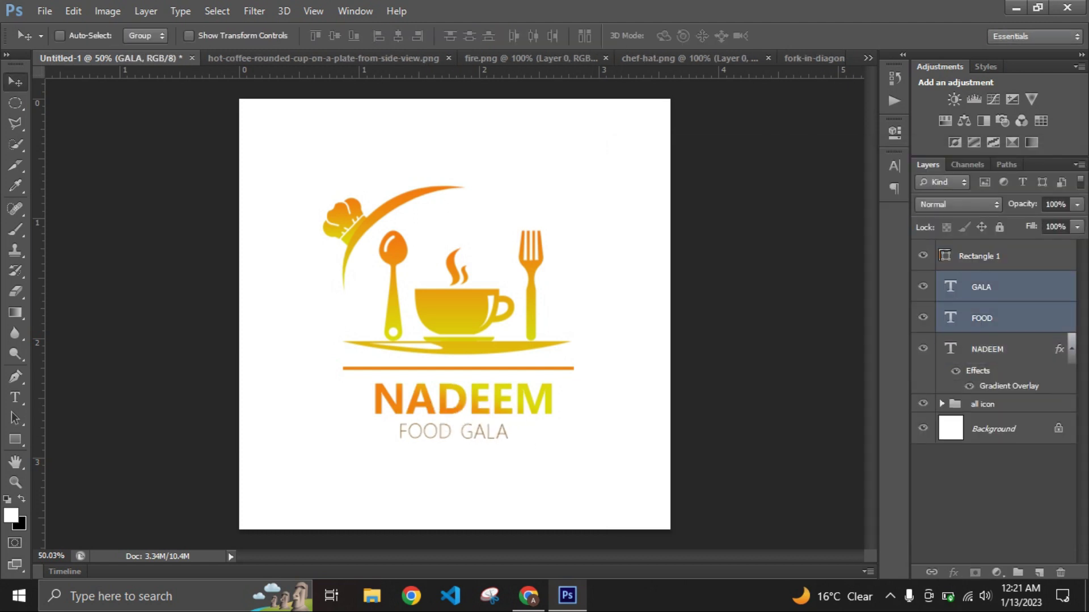
pyautogui.press('t')
pyautogui.hotkey('ctrl', 't')
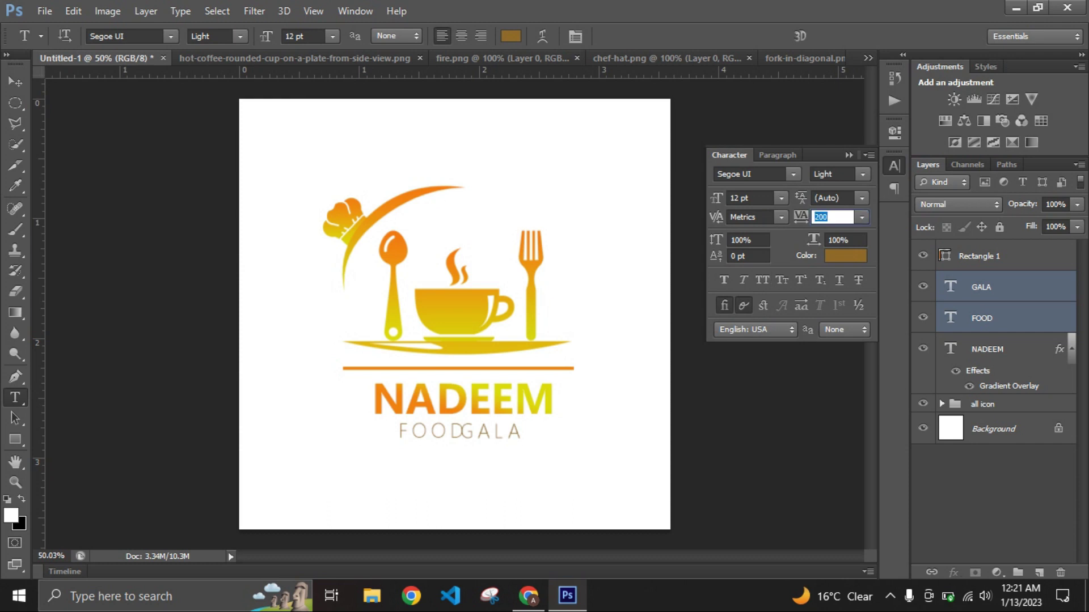
pyautogui.hotkey('ctrl', 't')
pyautogui.click(982, 318)
pyautogui.press('v')
pyautogui.hotkey('shift', 'Left')
pyautogui.hotkey('shift', 'Left')
pyautogui.hotkey('shift', 'Left')
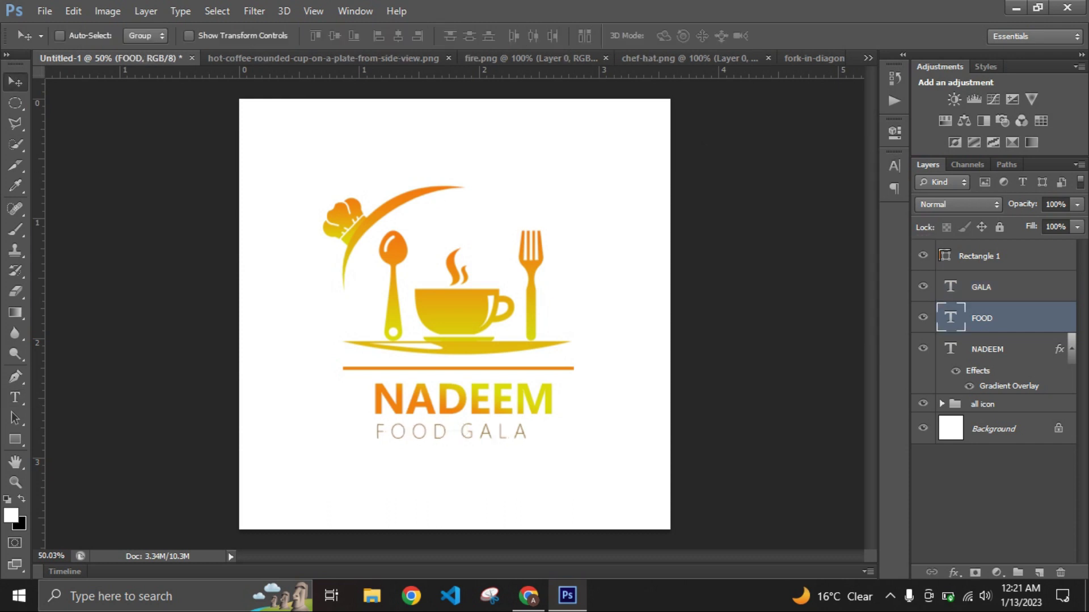
# - Nudge GALA right and set letter spacing to 300 for both words
pyautogui.hotkey('alt', ']')
pyautogui.hotkey('shift', 'Right')
pyautogui.hotkey('shift', 'Right')
pyautogui.hotkey('shift', 'Right')
pyautogui.press('t')
pyautogui.hotkey('shift', 'alt', '[')
pyautogui.hotkey('ctrl', 't')
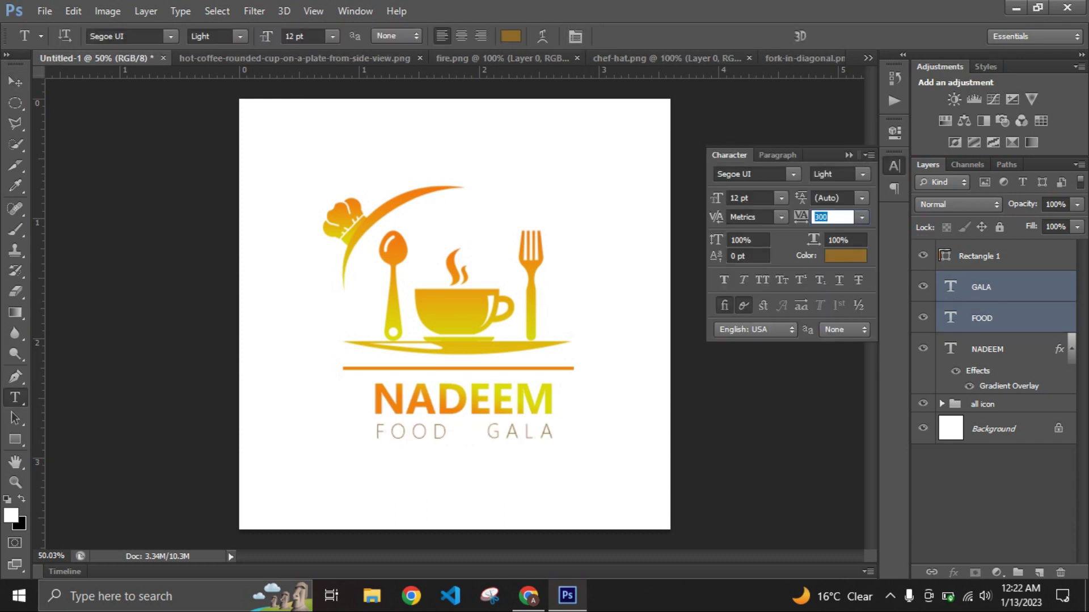
pyautogui.hotkey('ctrl', 't')
pyautogui.hotkey('alt', '[')
# - Search the font list and try a script font on NADEEM
pyautogui.write('st')
pyautogui.press('Return')
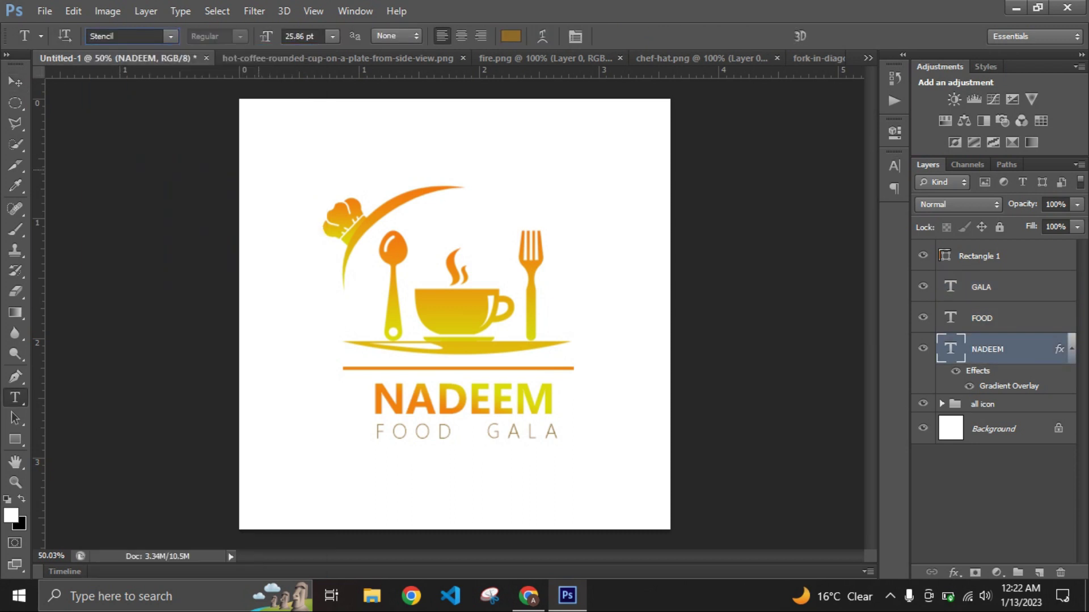
pyautogui.scroll(10, 199, 283)
pyautogui.scroll(10, 199, 283)
pyautogui.write('sit')
pyautogui.scroll(2, 198, 284)
pyautogui.scroll(6, 198, 283)
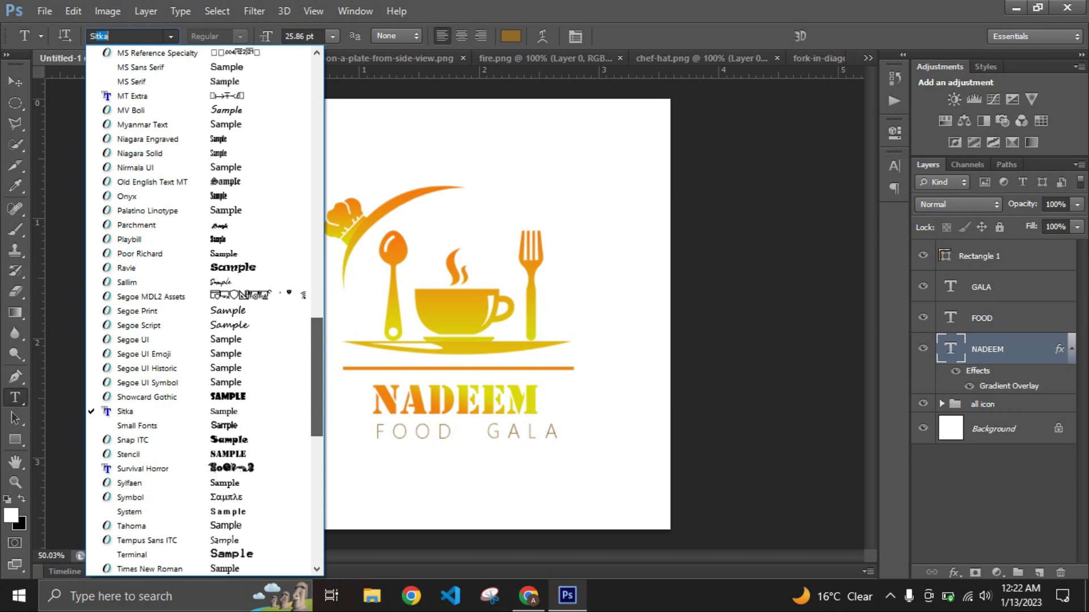
pyautogui.click(151, 569)
# - Try Onyx, then settle on the Alien Nightmare font for NADEEM
pyautogui.click(170, 36)
pyautogui.scroll(12, 204, 312)
pyautogui.scroll(12, 204, 312)
pyautogui.click(147, 295)
pyautogui.click(170, 36)
pyautogui.click(127, 396)
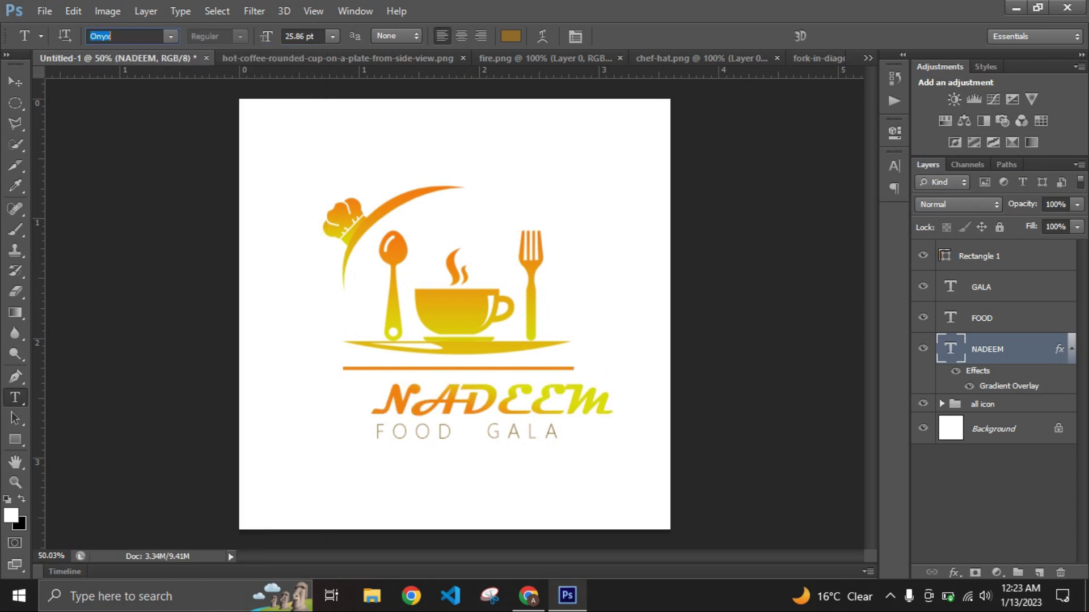
pyautogui.click(171, 35)
pyautogui.scroll(10, 198, 283)
pyautogui.scroll(10, 198, 284)
pyautogui.click(142, 67)
# - Nudge NADEEM into position and select the FOOD text layer
pyautogui.press('v')
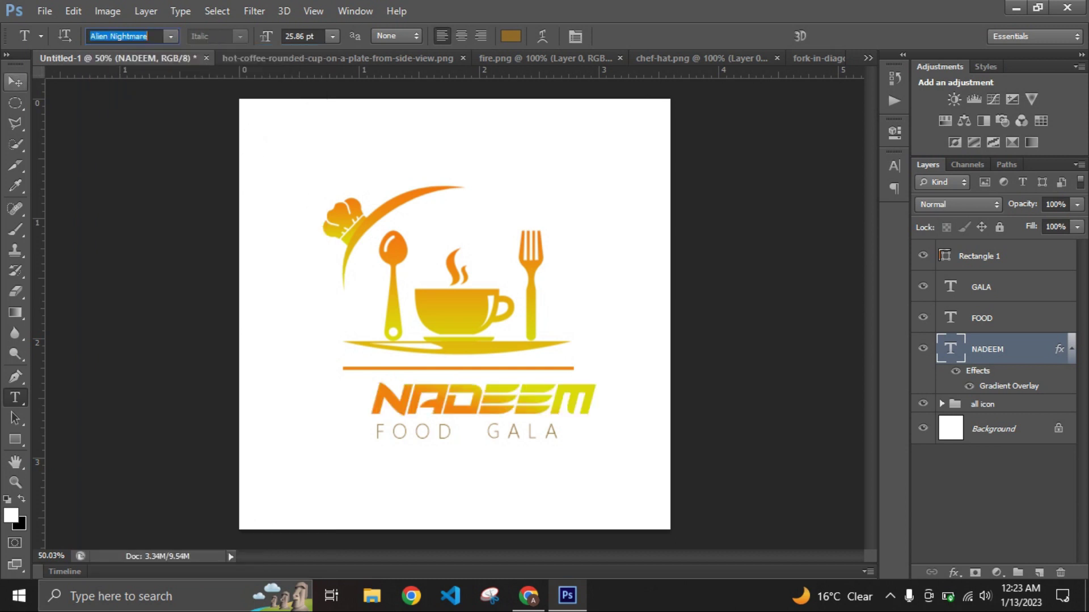
pyautogui.moveTo(516, 368); pyautogui.dragTo(493, 366)
pyautogui.click(981, 318)
# - Set letter tracking to 380 for FOOD and 800 for GALA
pyautogui.click(15, 397)
pyautogui.click(895, 166)
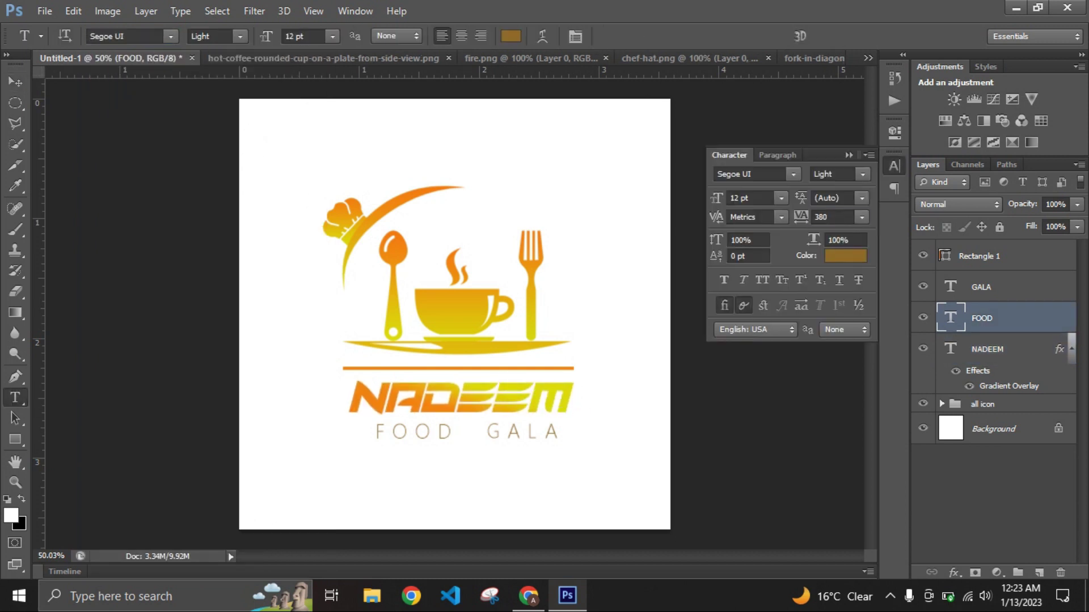
pyautogui.write('0')
pyautogui.press('Return')
pyautogui.click(981, 287)
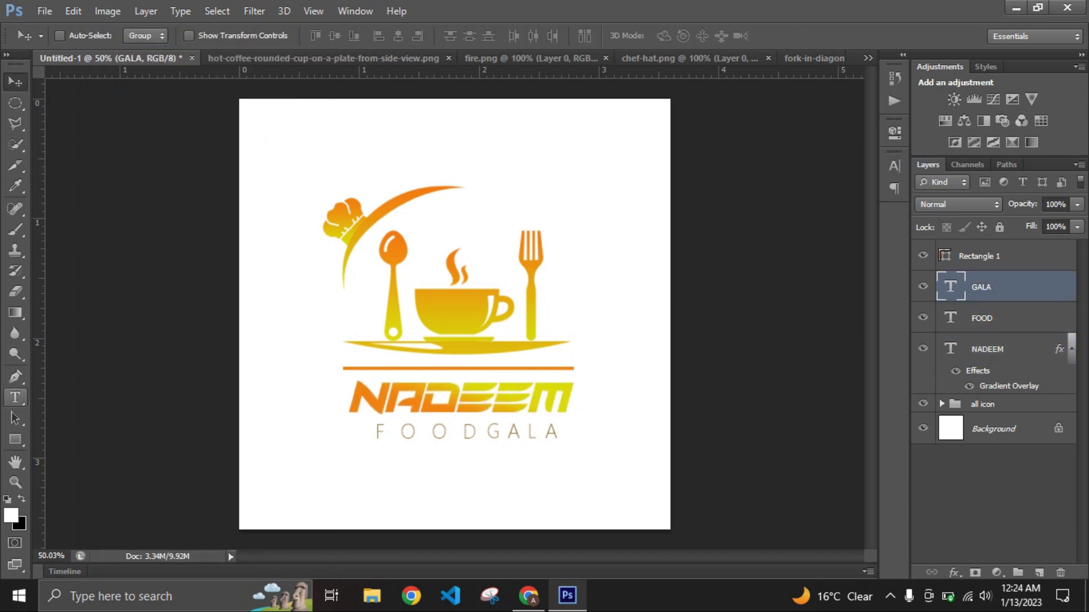
pyautogui.click(894, 166)
pyautogui.press('Return')
# - Shift FOOD left and Alt-drag a copy of the orange Rectangle 1 below FOOD GALA
pyautogui.press('v')
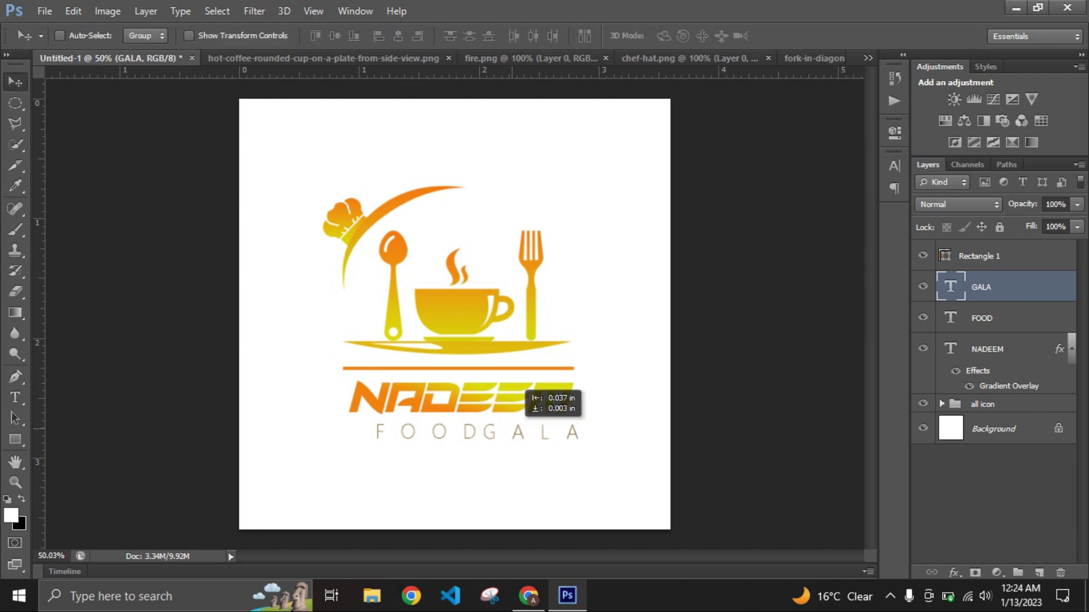
pyautogui.moveTo(461, 433); pyautogui.dragTo(435, 432)
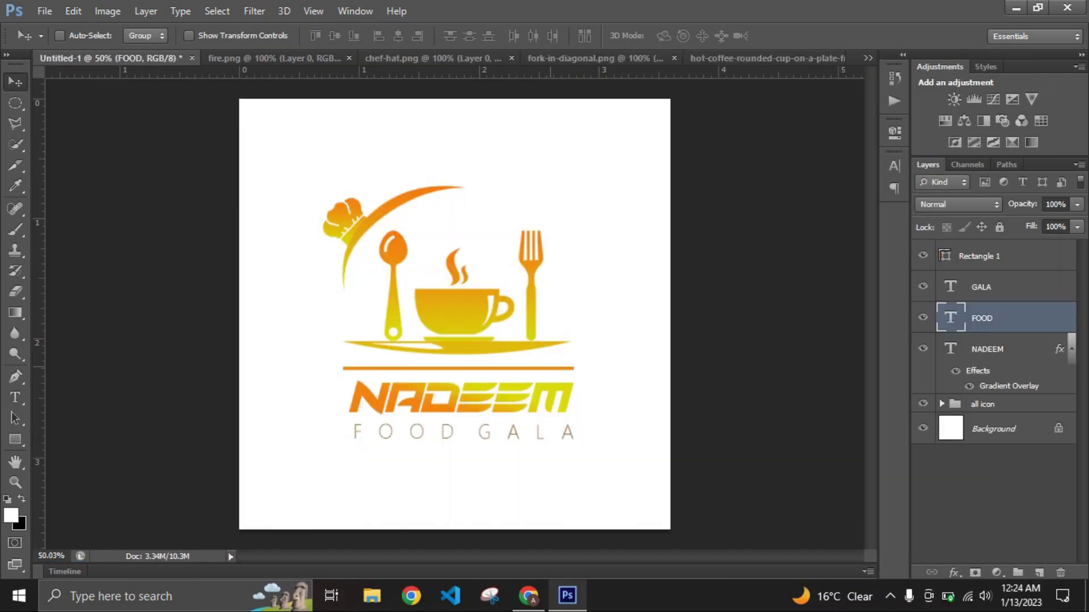
pyautogui.scroll(2, 477, 415)
pyautogui.scroll(2, 476, 415)
pyautogui.scroll(-3, 477, 415)
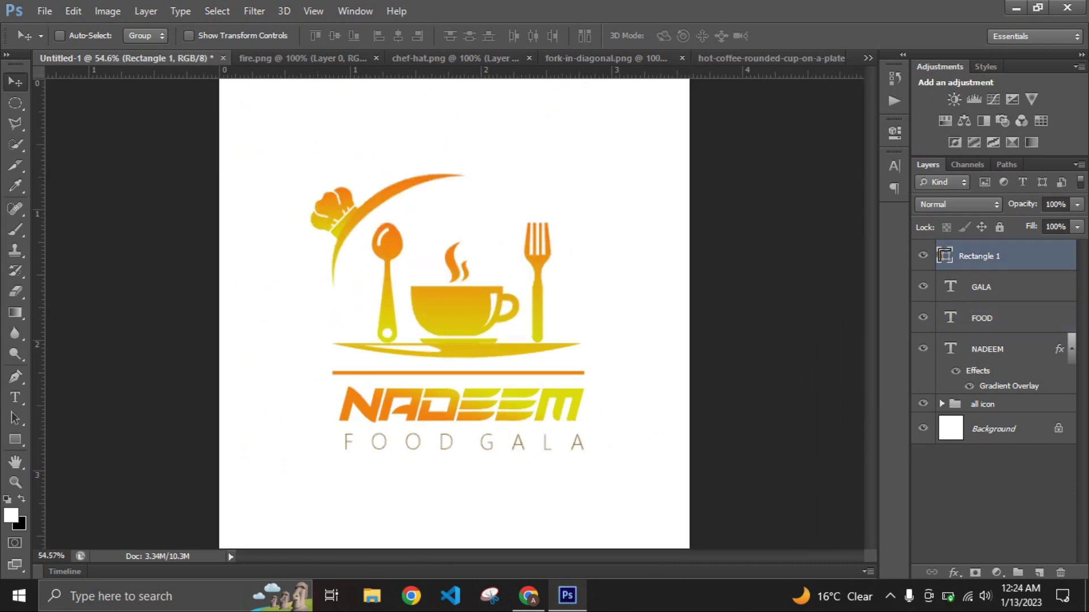
pyautogui.moveTo(459, 358); pyautogui.dragTo(459, 429)
# - Select all the text and line layers and slightly resize the block with Free Transform
pyautogui.hotkey('alt', 'shift', '[')
pyautogui.hotkey('alt', 'shift', '[')
pyautogui.hotkey('alt', 'shift', '[')
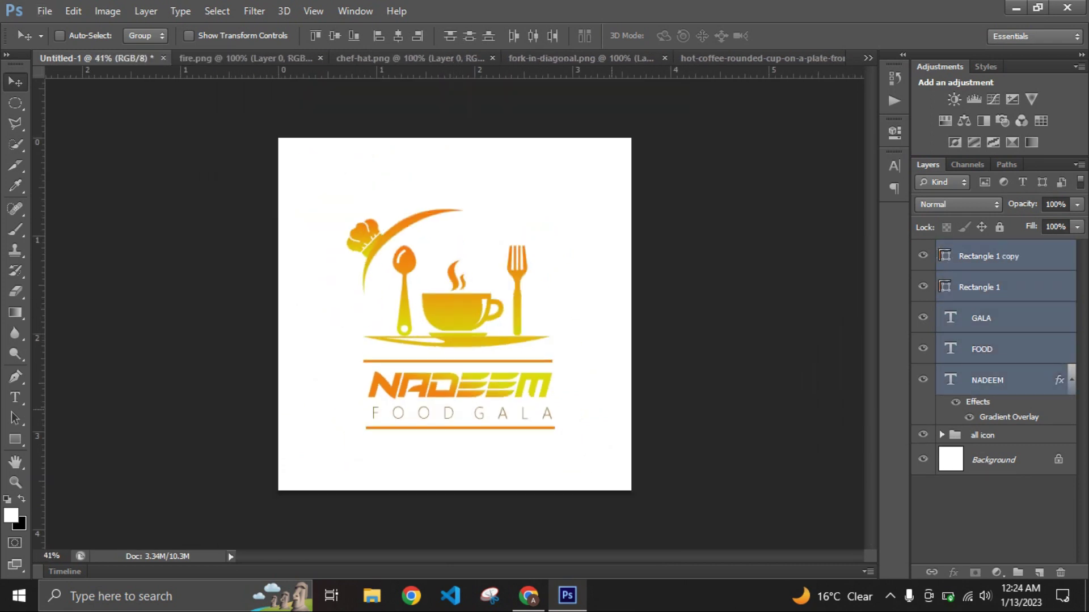
pyautogui.hotkey('ctrl', 't')
pyautogui.moveTo(460, 397); pyautogui.dragTo(460, 393)
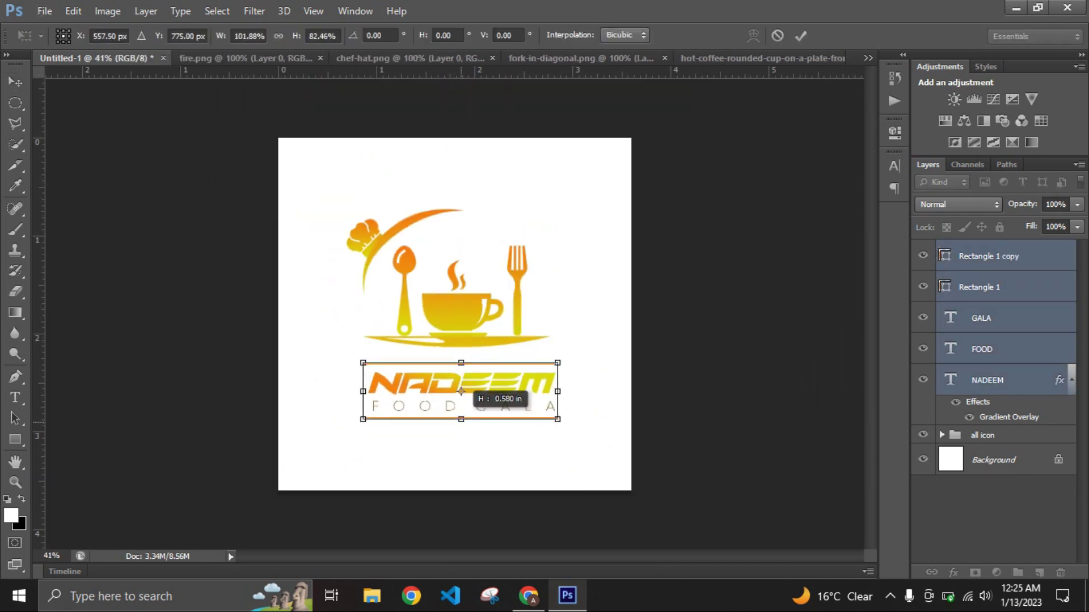
pyautogui.press('Return')
pyautogui.hotkey('alt', '.')
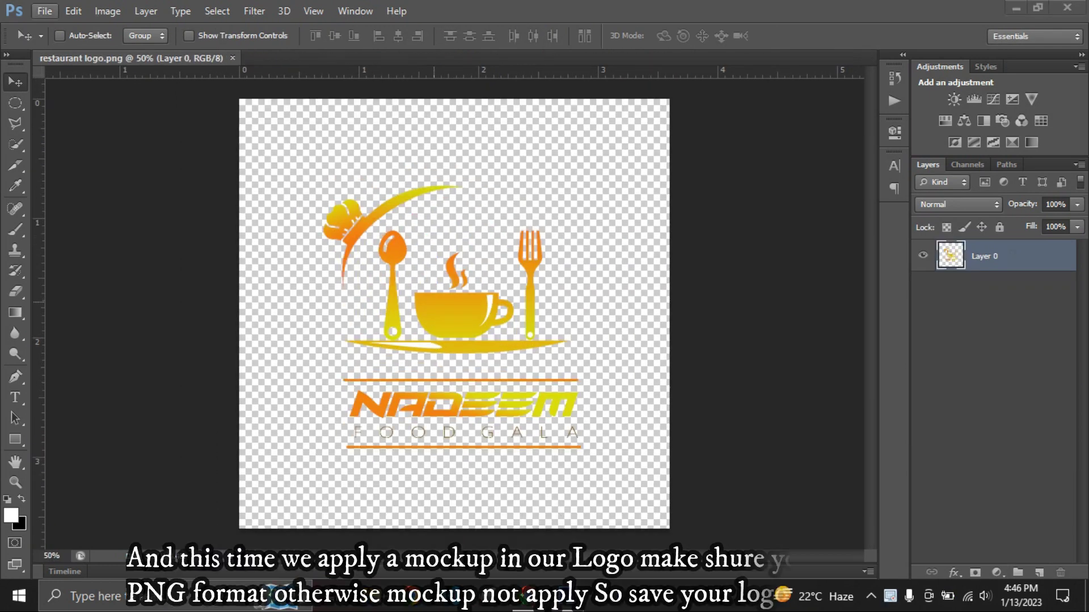
# - Open the file 3d glass window logo mockup.psd
pyautogui.click(44, 11)
pyautogui.click(62, 43)
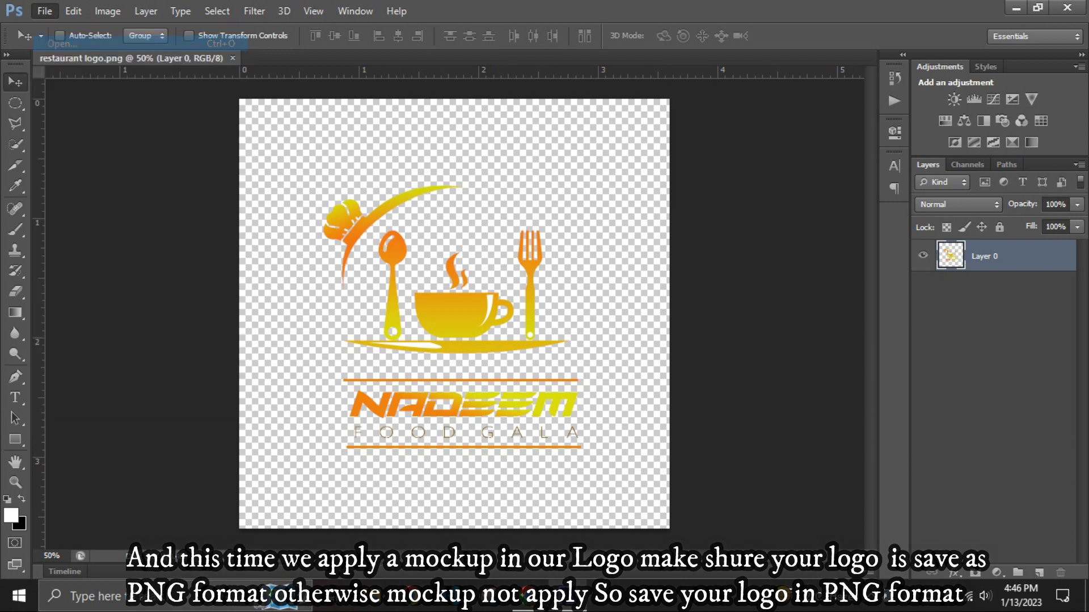
pyautogui.click(451, 148)
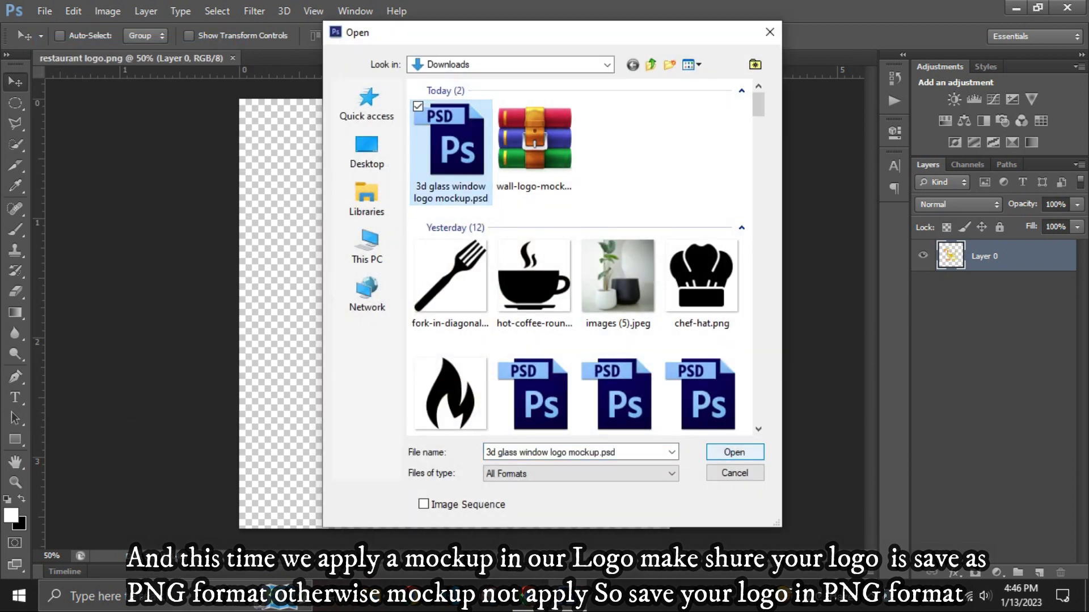
pyautogui.press('Return')
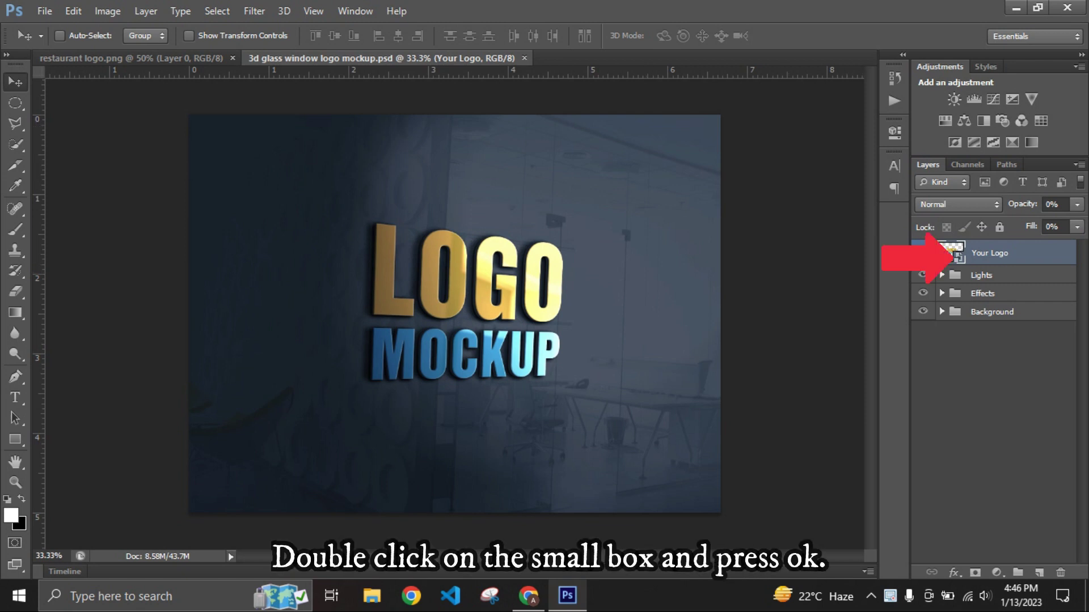
# - Edit the Your Logo smart object and drag the logo in from restaurant logo.png
pyautogui.doubleClick(955, 249)
pyautogui.press('Return')
pyautogui.press('Return')
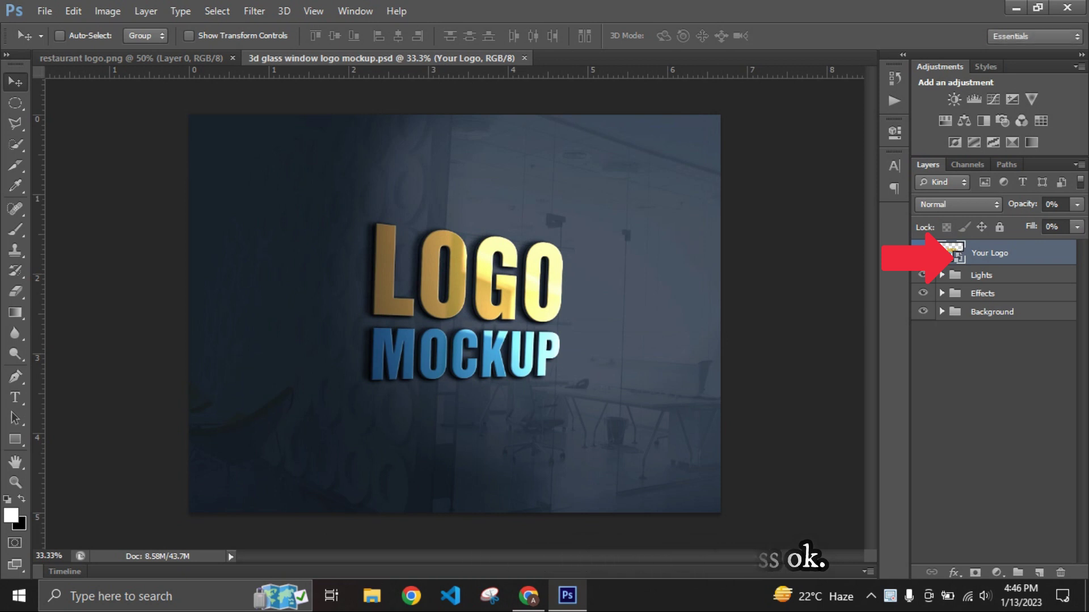
pyautogui.click(130, 58)
pyautogui.moveTo(501, 264)
pyautogui.mouseDown()
pyautogui.moveTo(579, 65)
pyautogui.moveTo(454, 312)
pyautogui.mouseUp()
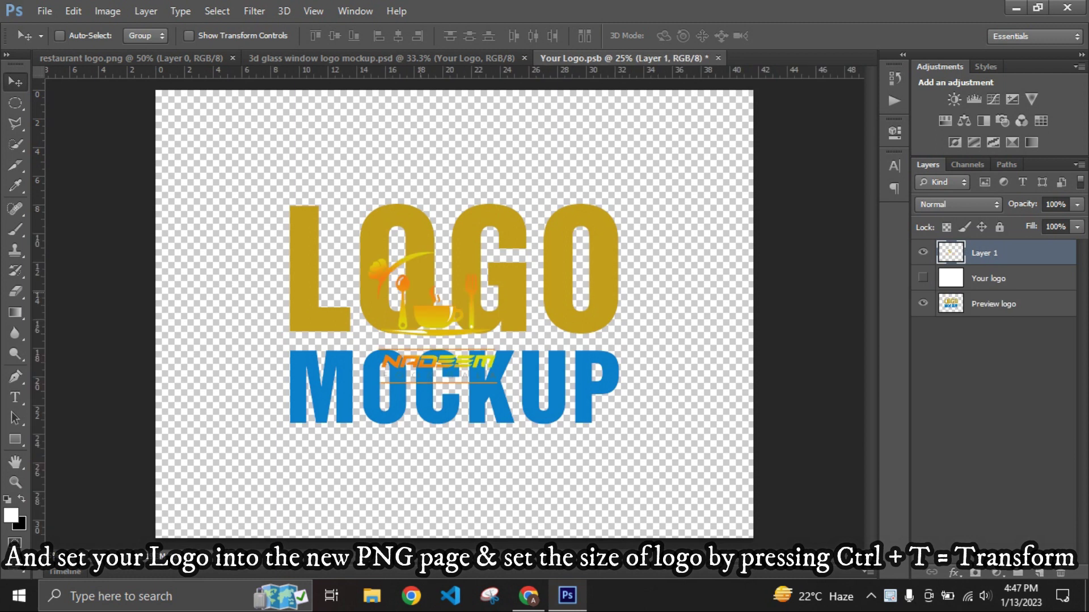
# - Scale the placed logo up to about 231% over the placeholder
pyautogui.hotkey('ctrl', 't')
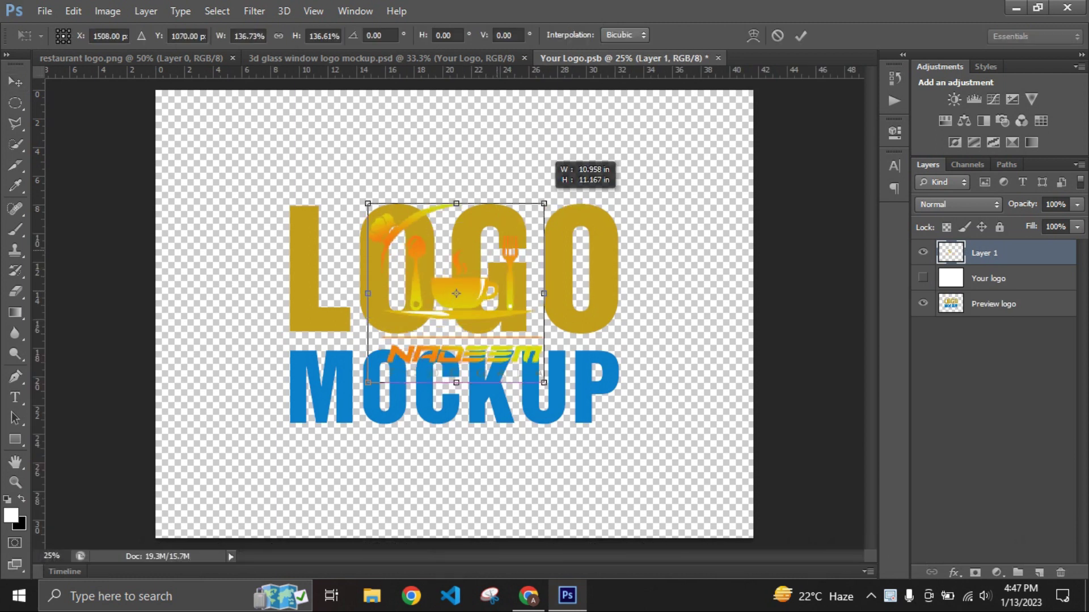
pyautogui.moveTo(497, 252); pyautogui.dragTo(558, 190)
pyautogui.moveTo(494, 208); pyautogui.dragTo(494, 249)
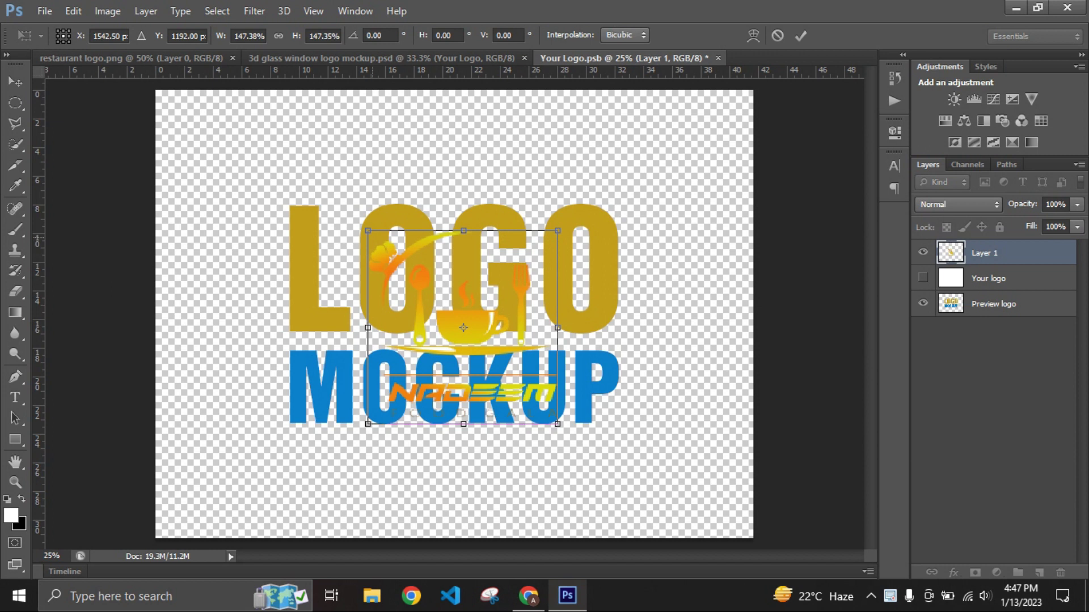
pyautogui.moveTo(368, 231); pyautogui.dragTo(329, 190)
pyautogui.moveTo(557, 424); pyautogui.dragTo(606, 474)
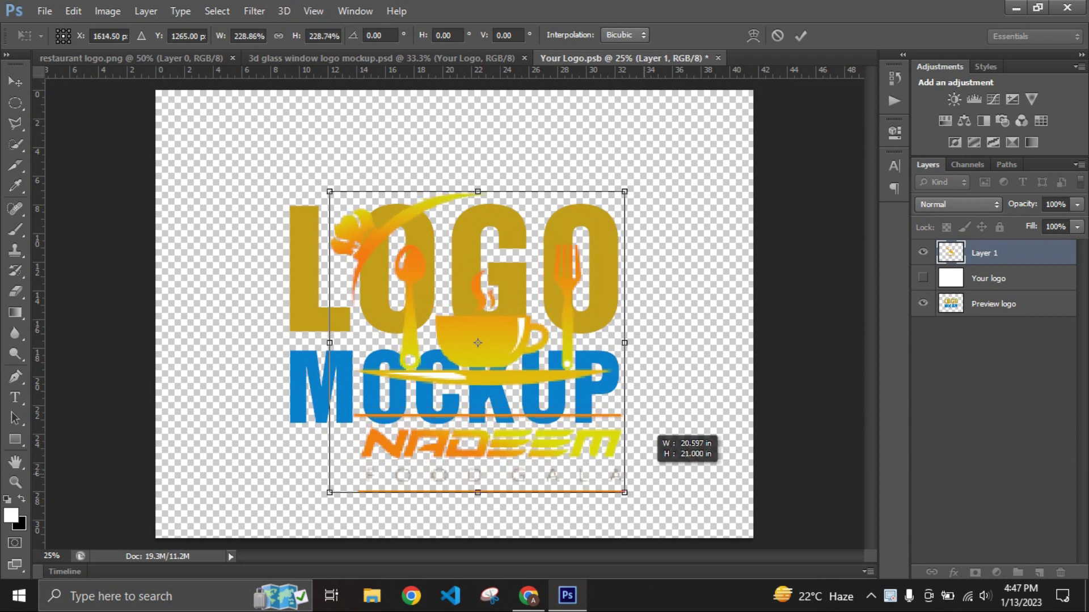
pyautogui.moveTo(605, 474); pyautogui.dragTo(626, 495)
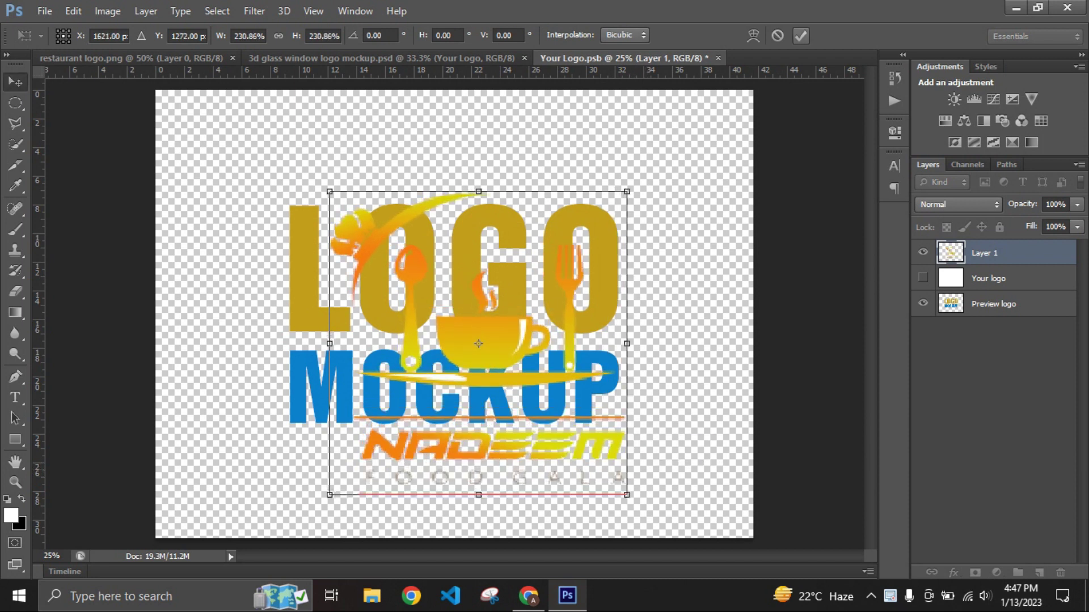
pyautogui.press('Return')
# - Centre the logo over the LOGO MOCKUP text, hide that preview layer, and close Your Logo.psb
pyautogui.moveTo(512, 333); pyautogui.dragTo(489, 313)
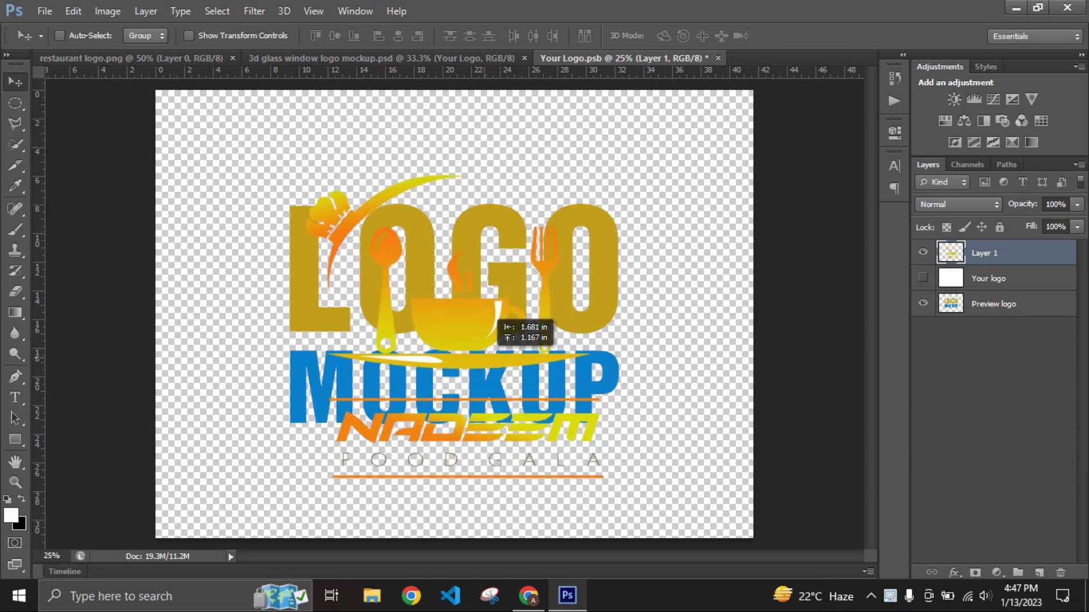
pyautogui.moveTo(491, 315); pyautogui.dragTo(486, 294)
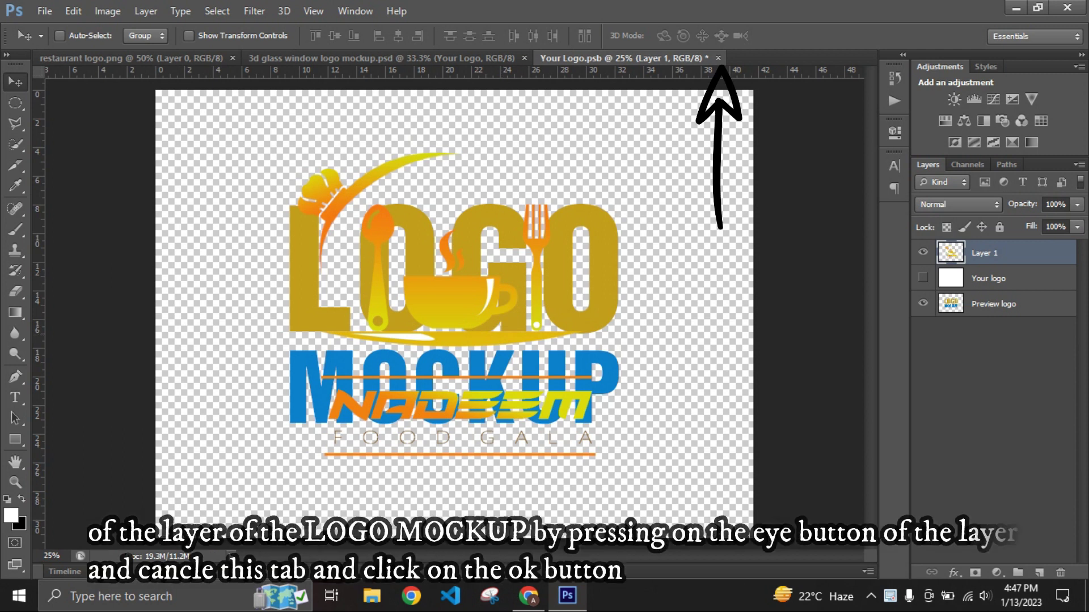
pyautogui.click(923, 303)
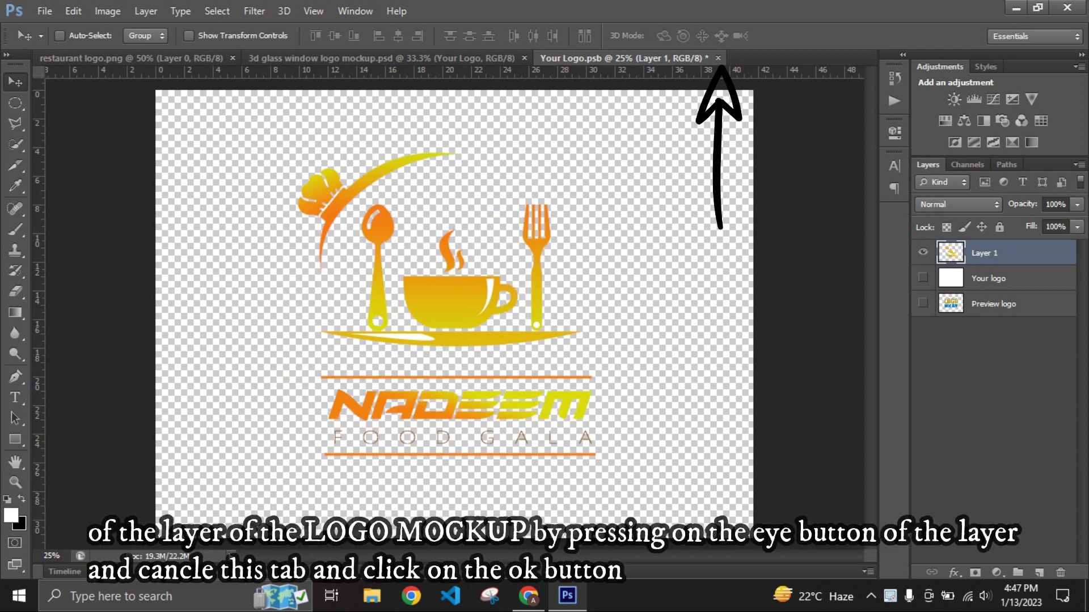
pyautogui.click(718, 58)
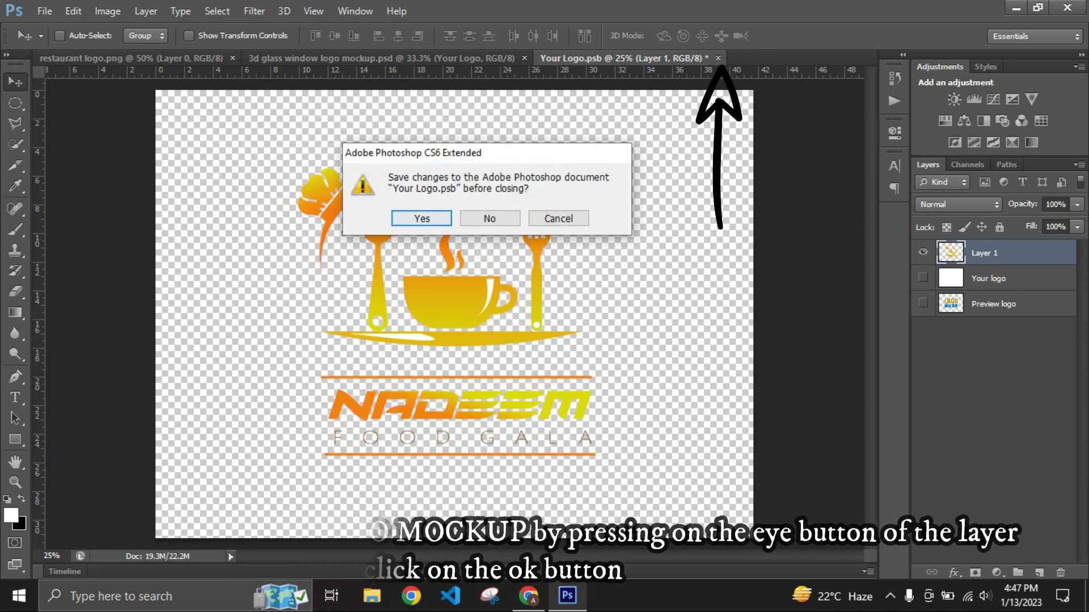
# - Save the Your Logo.psb changes and return to 3d glass window logo mockup.psd
pyautogui.press('Return')
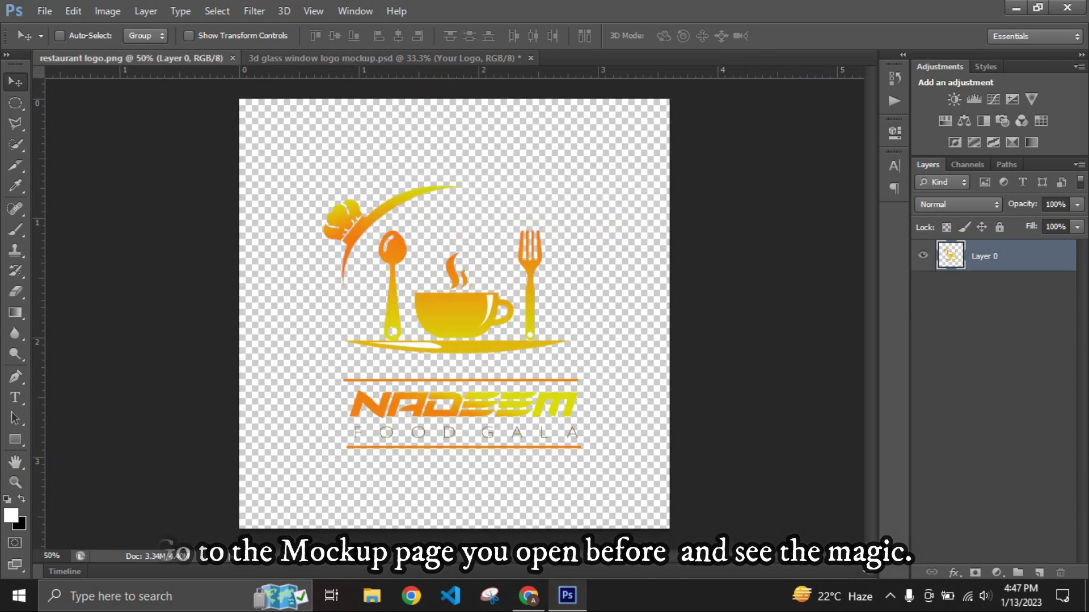
pyautogui.hotkey('ctrl', 'Tab')
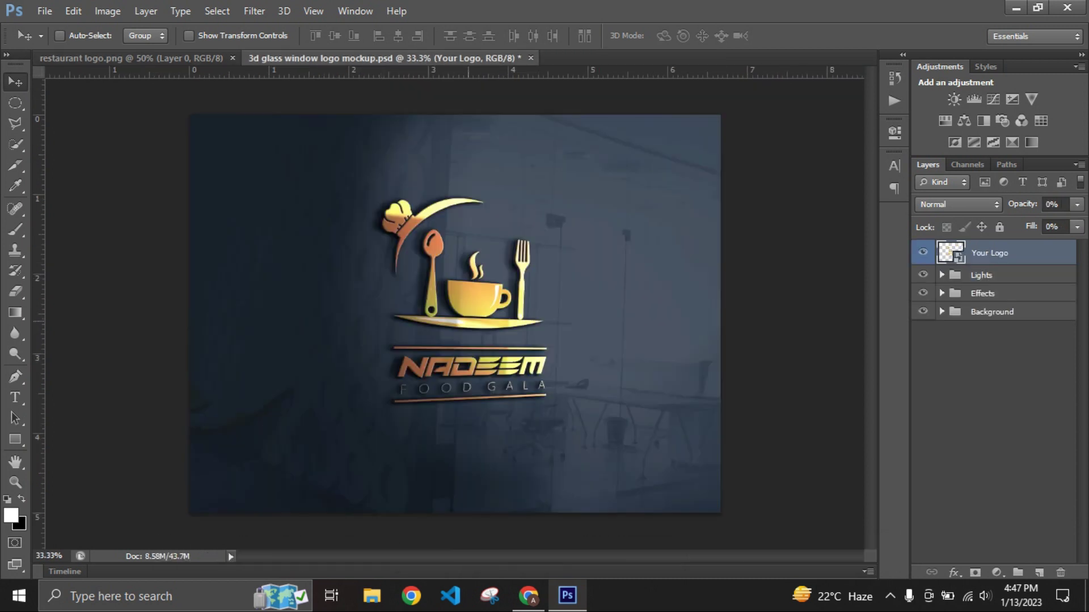
pyautogui.scroll(2, 471, 272)
pyautogui.scroll(1, 471, 272)
pyautogui.scroll(2, 471, 272)
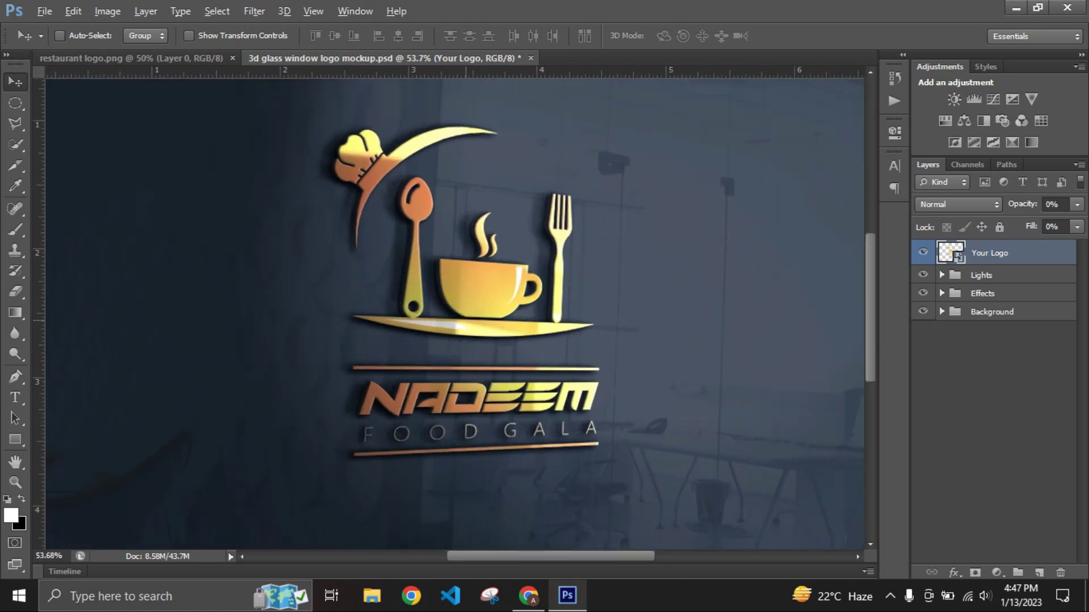
pyautogui.scroll(2, 471, 272)
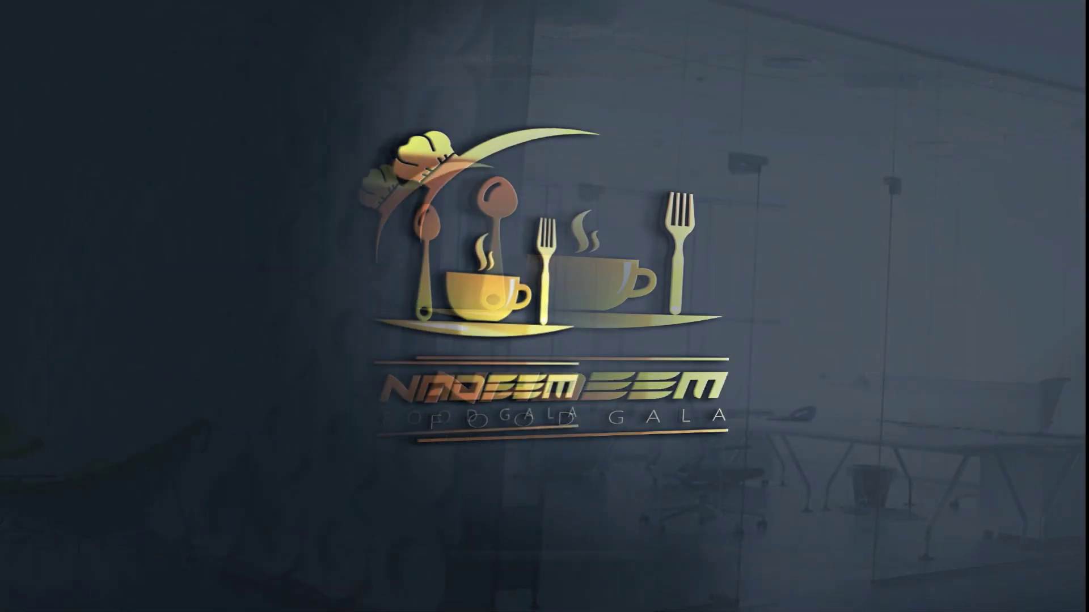